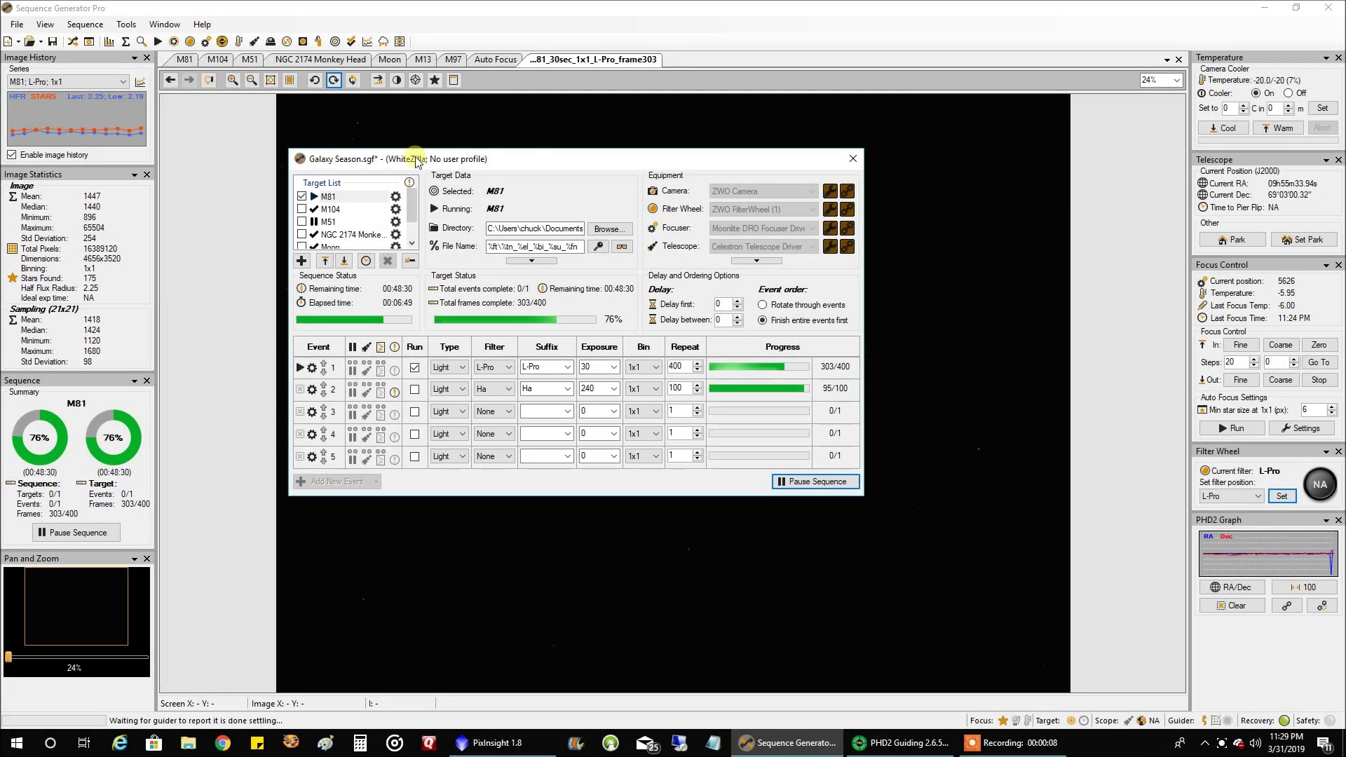
# - Save the Galaxy Season.sgf sequence with its current M81 capture progress
pyautogui.hotkey('ctrl', 's')
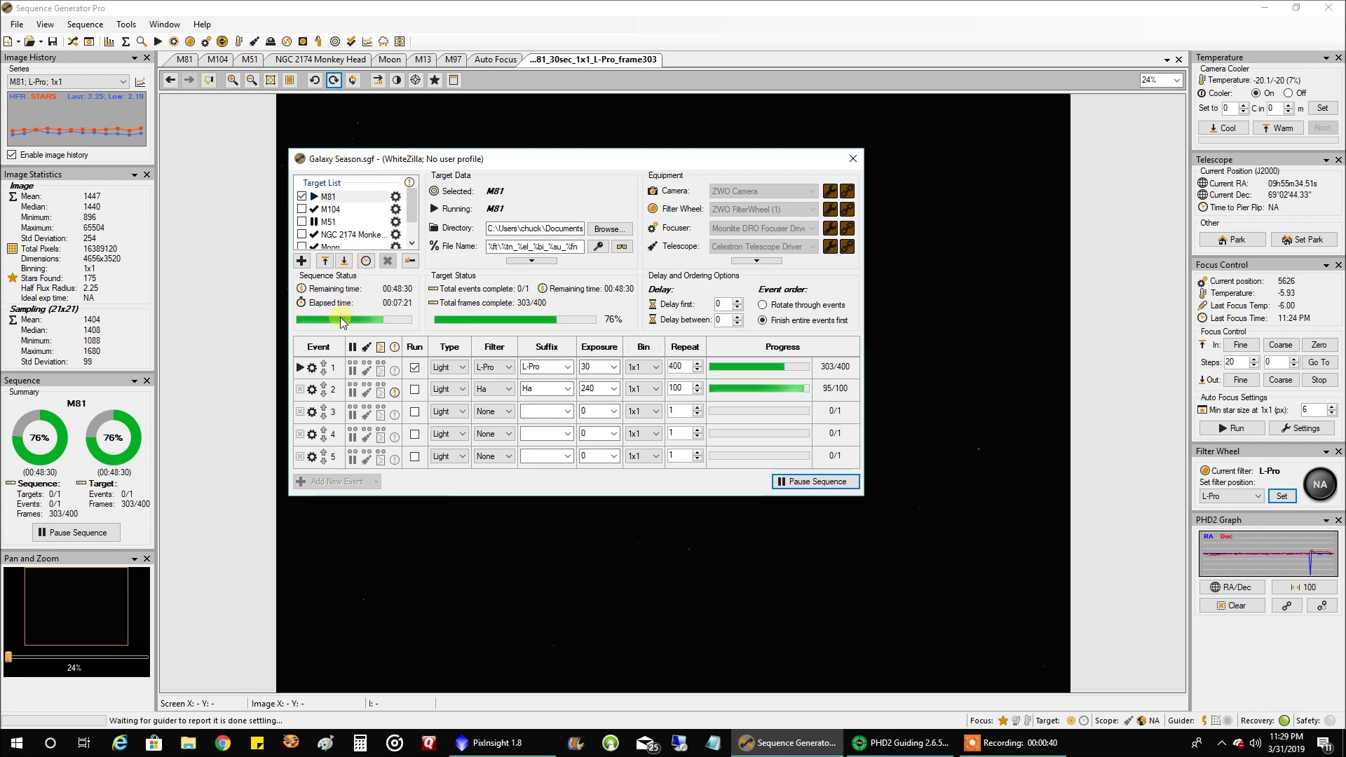
pyautogui.rightClick(310, 380)
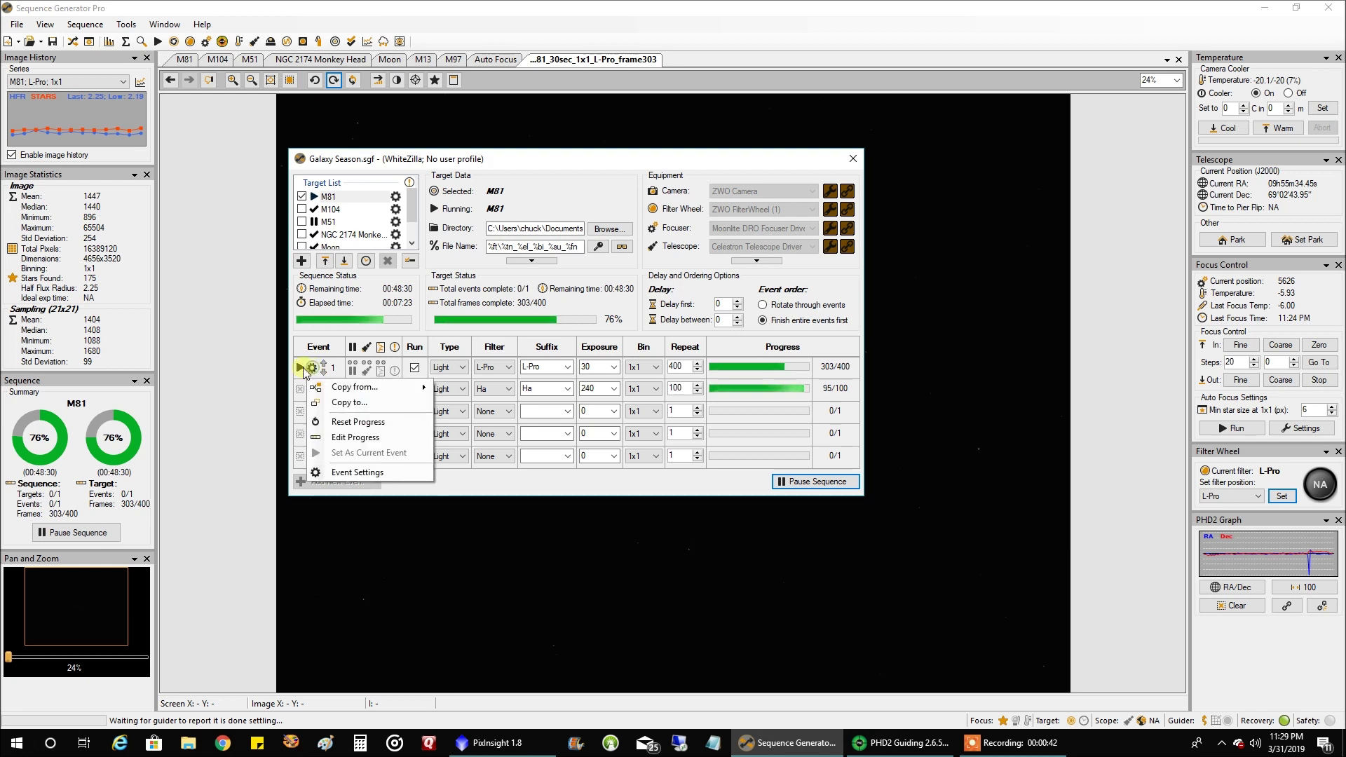
pyautogui.click(334, 471)
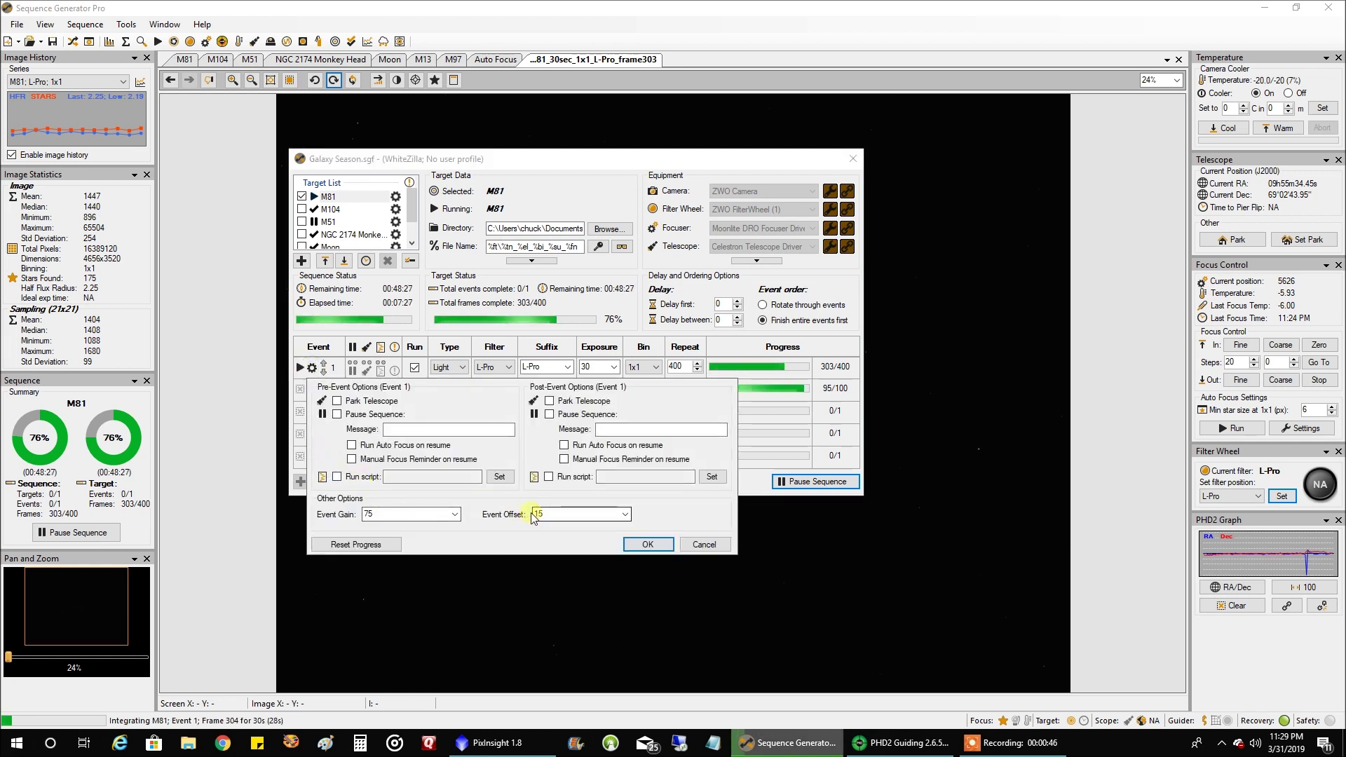
pyautogui.click(648, 544)
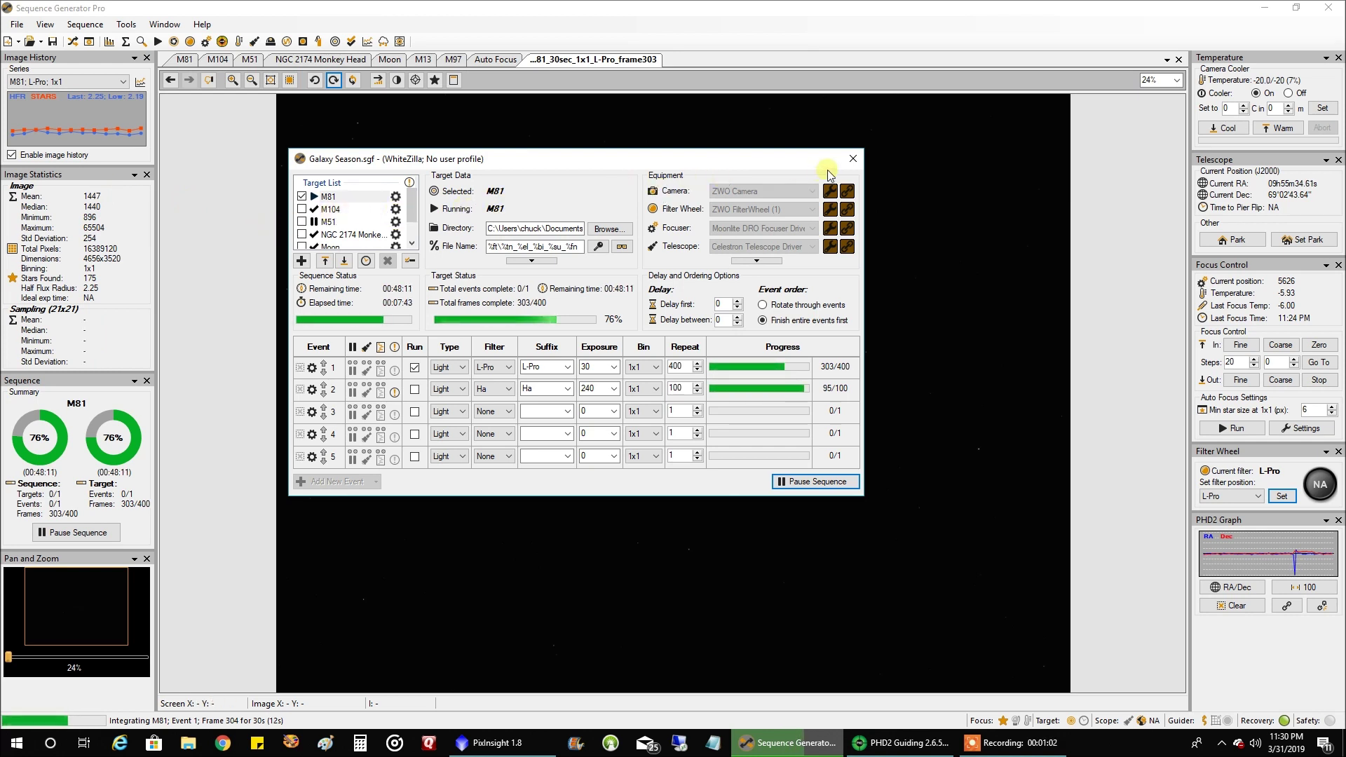
# - Close the sequence window and apply an Auto Stretch - Medium to the current M81 frame
pyautogui.click(852, 159)
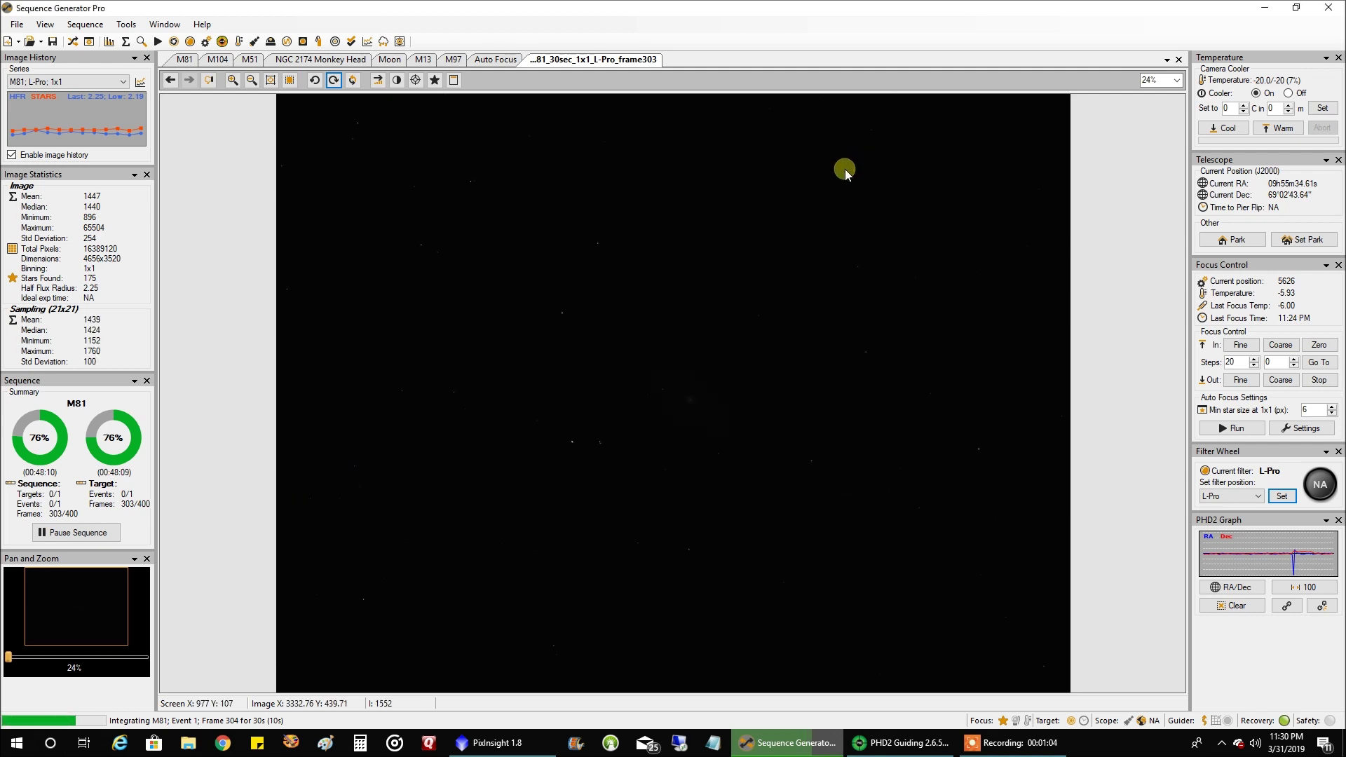
pyautogui.rightClick(841, 170)
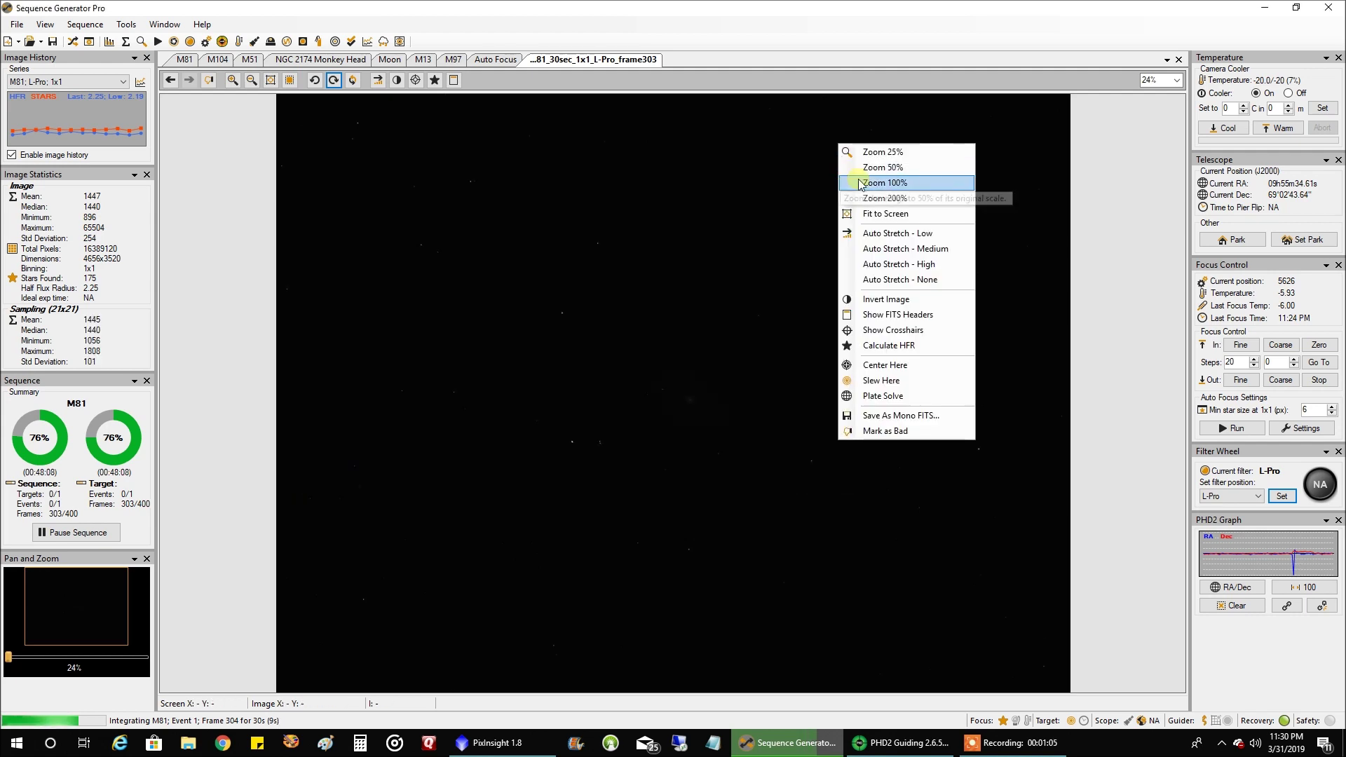
pyautogui.click(867, 251)
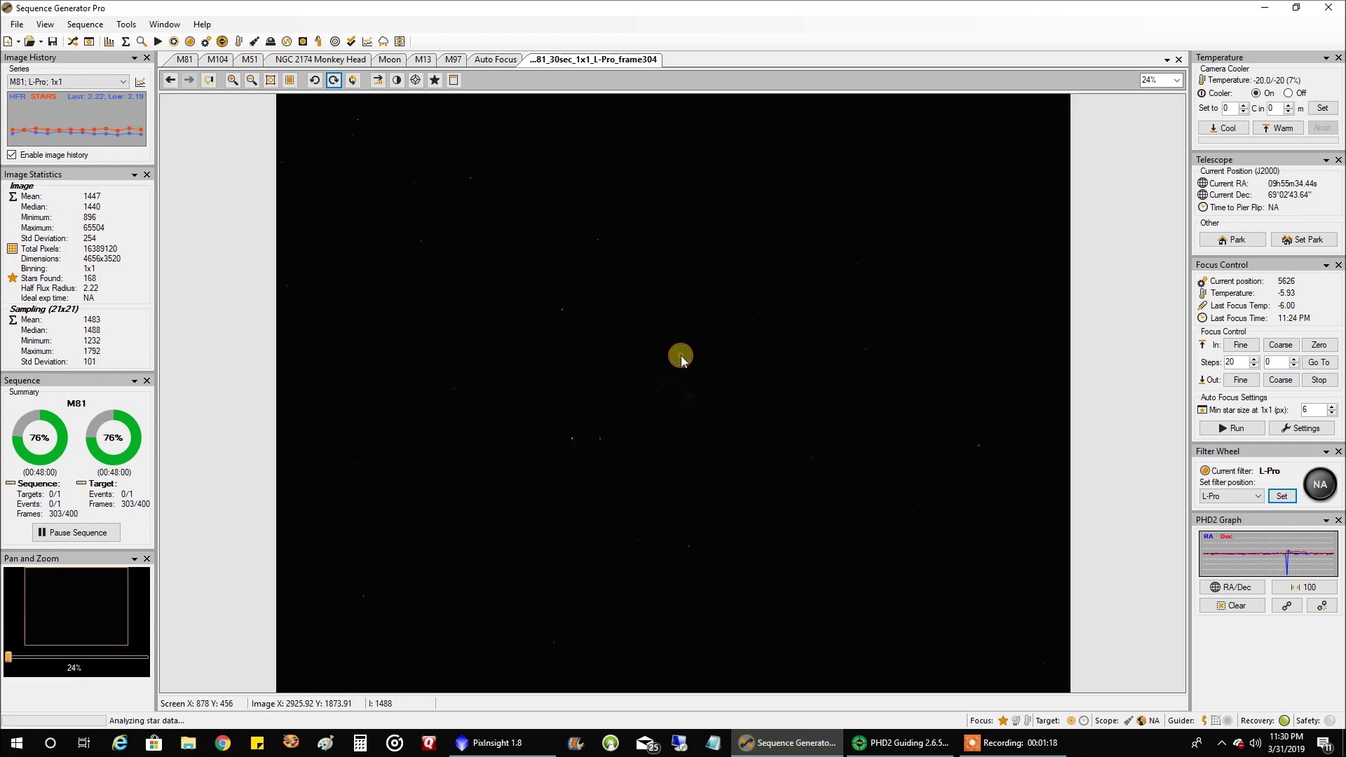
# - Apply an Auto Stretch - High to the new M81 frame, then bring PHD2 Guiding forward
pyautogui.rightClick(591, 302)
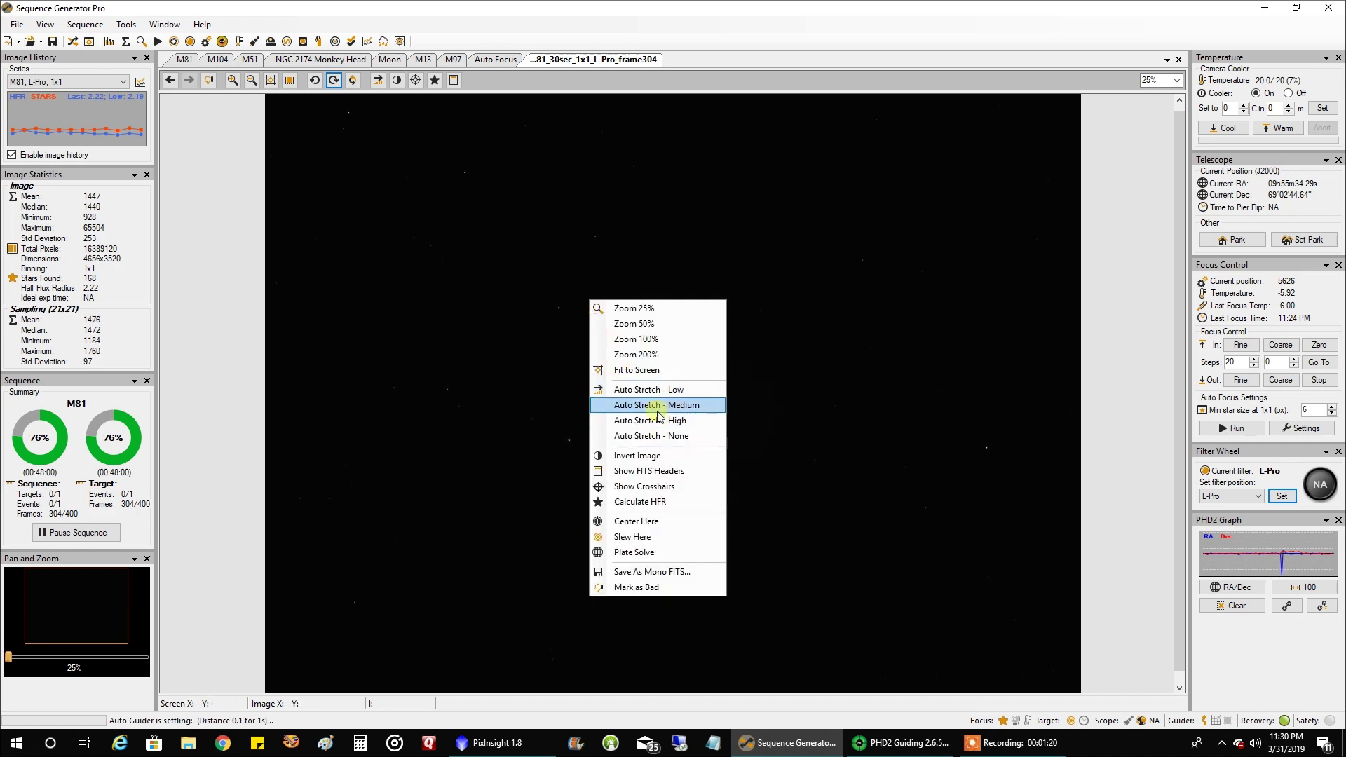
pyautogui.click(649, 419)
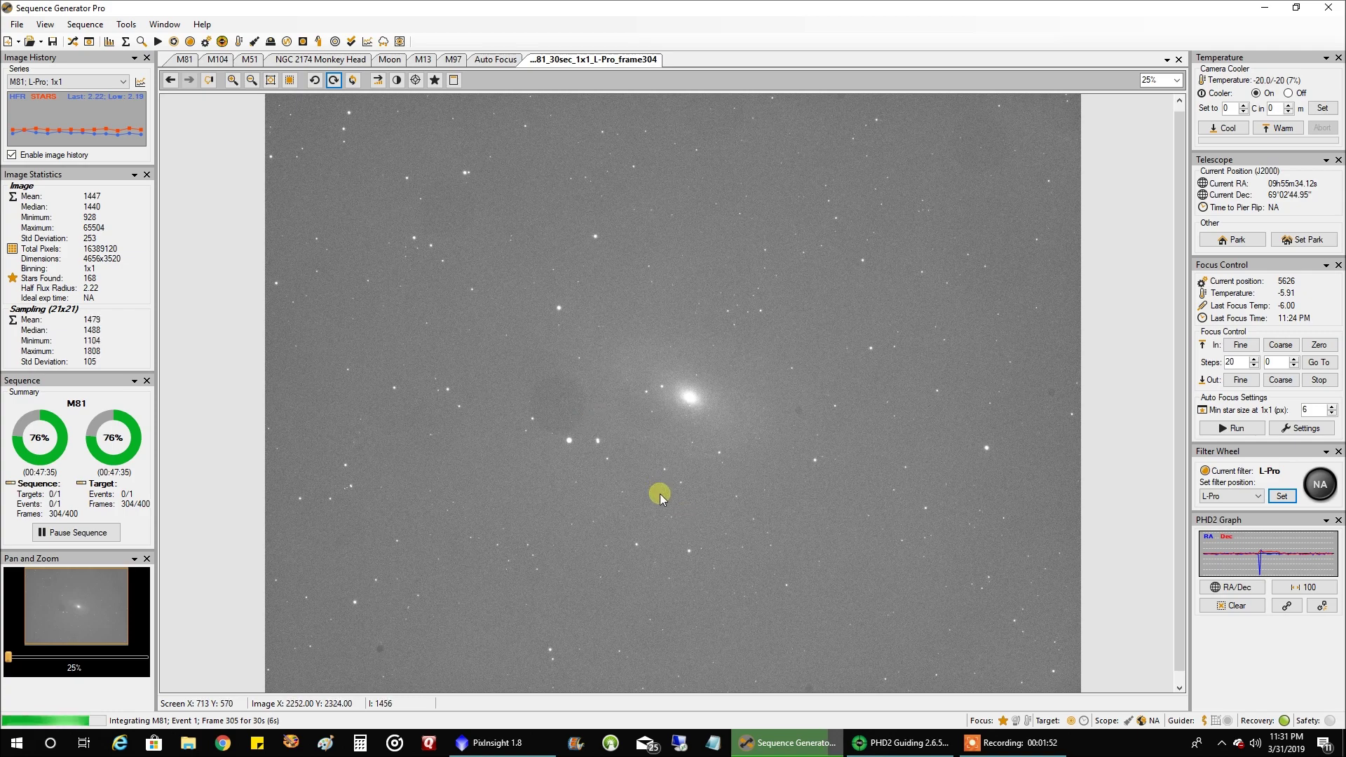
pyautogui.click(869, 743)
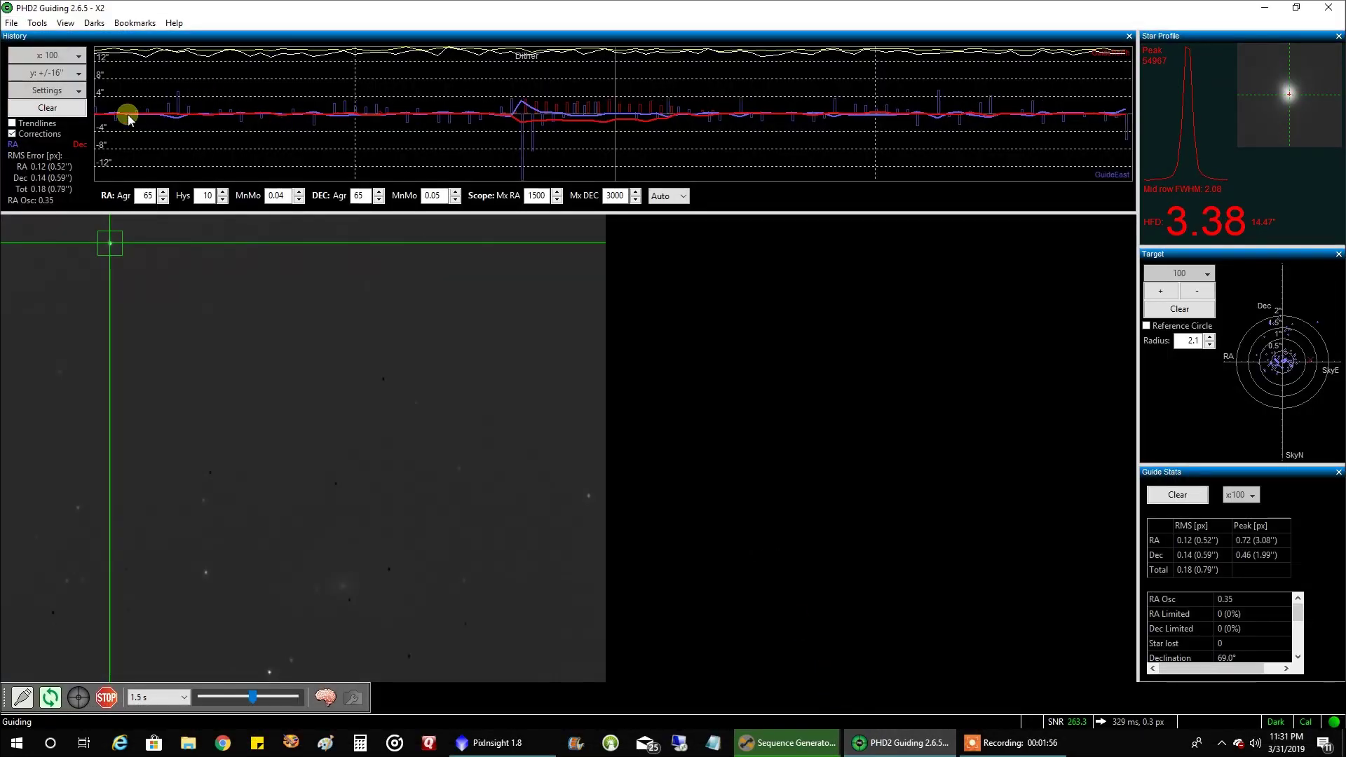
# - Clear PHD2's guiding history and set the graph's y-axis scale to 4 arcseconds
pyautogui.click(73, 118)
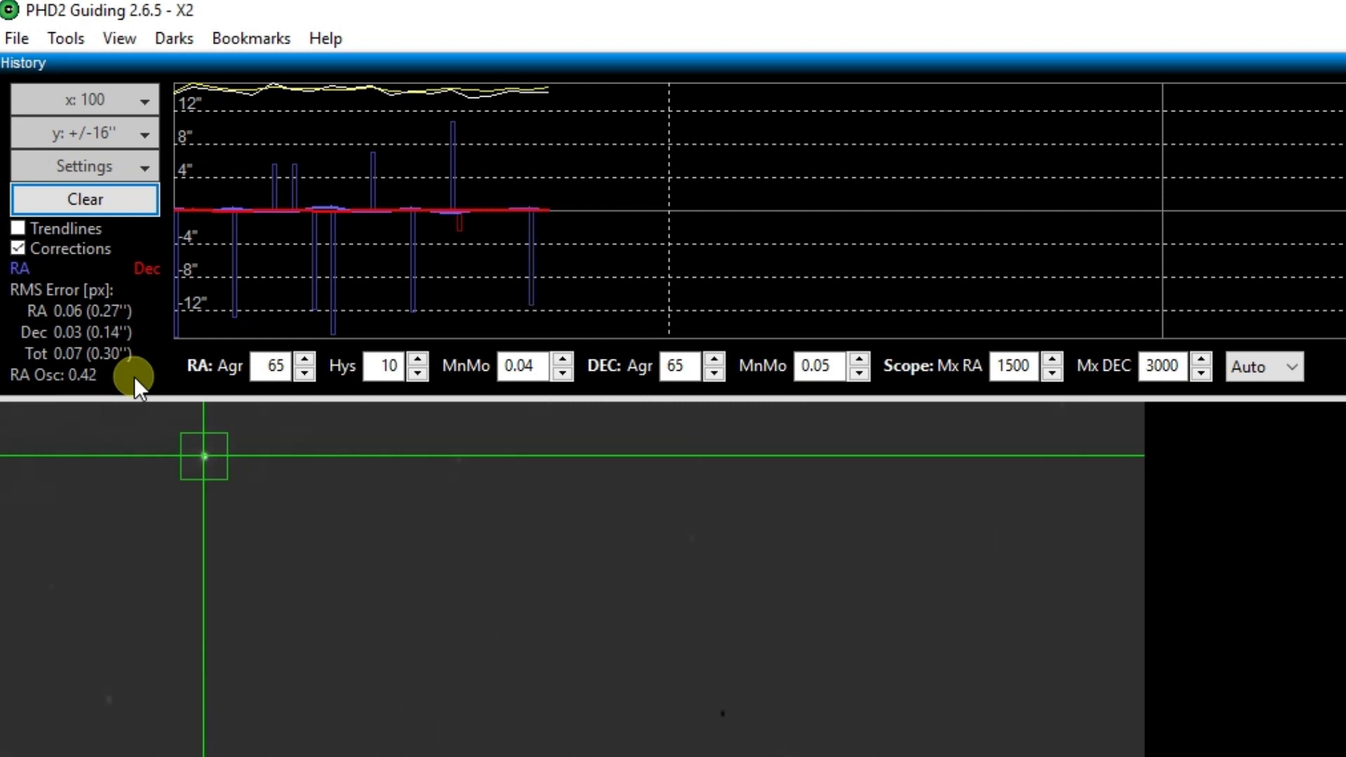
pyautogui.click(149, 131)
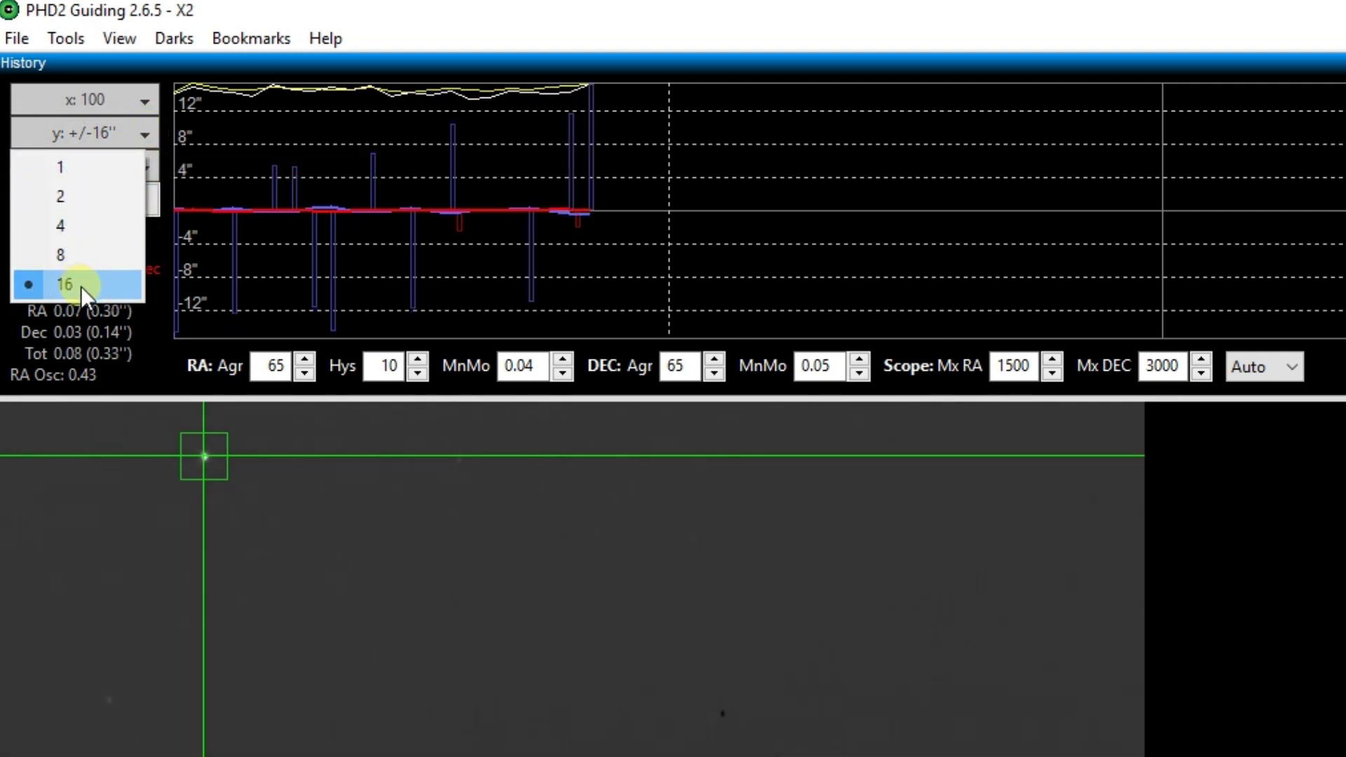
pyautogui.click(91, 226)
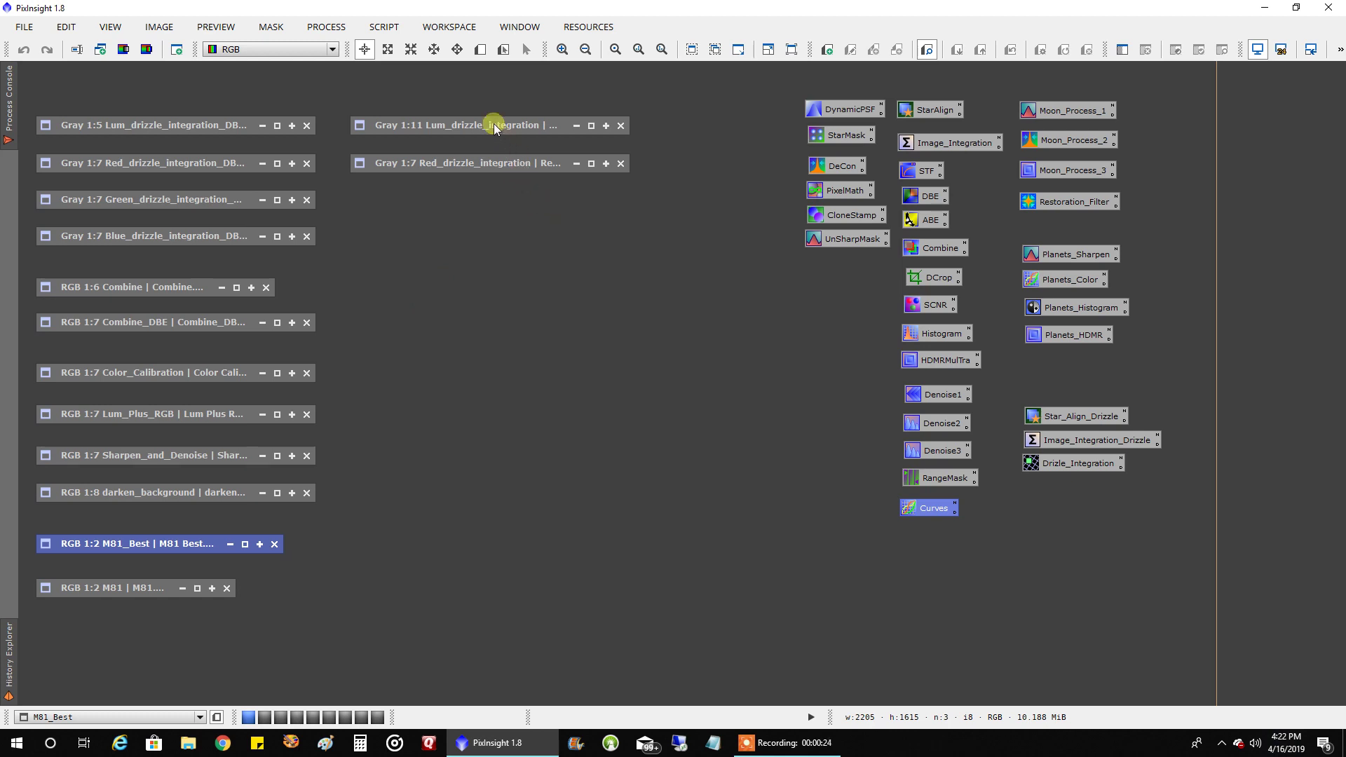
# - Inspect Lum_drizzle_integration, iconize it again, then open Lum_drizzle_integration_DBE
pyautogui.doubleClick(449, 133)
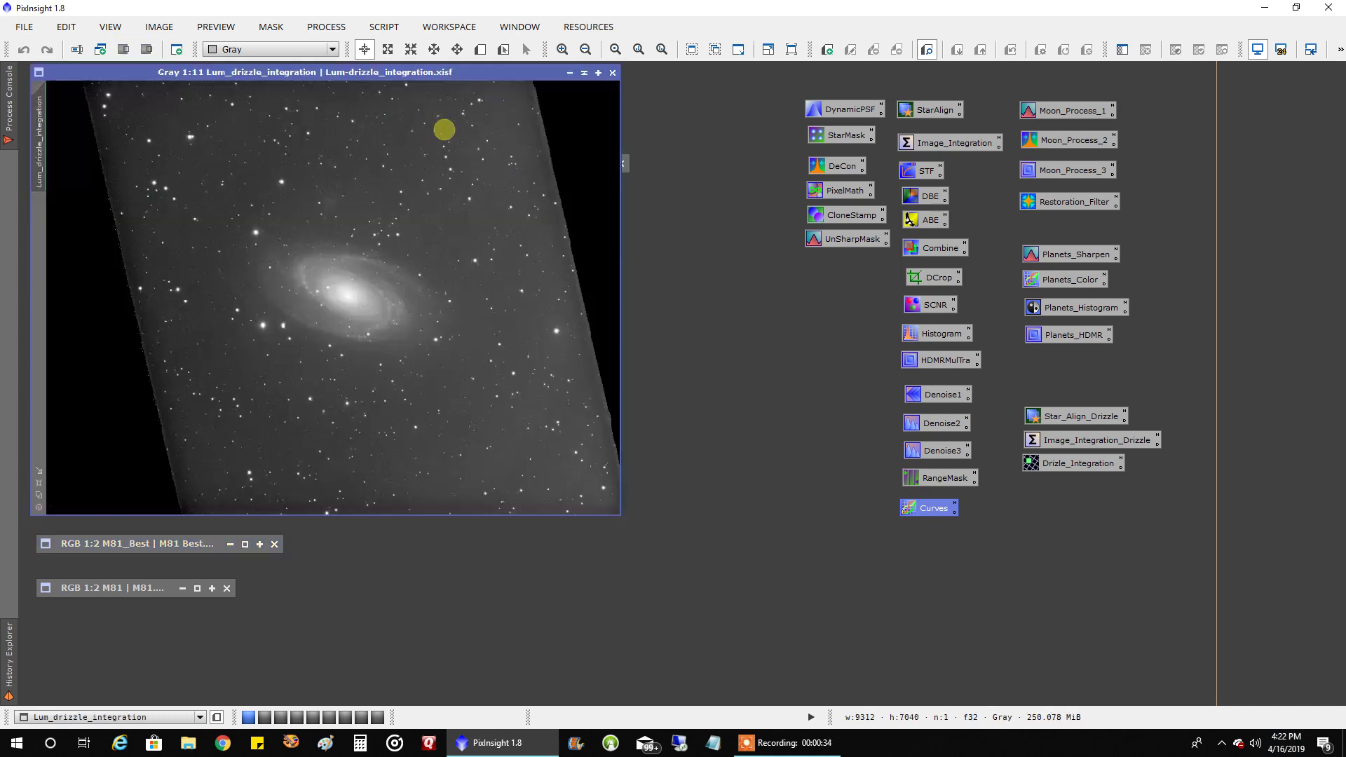
pyautogui.moveTo(397, 70); pyautogui.dragTo(877, 69)
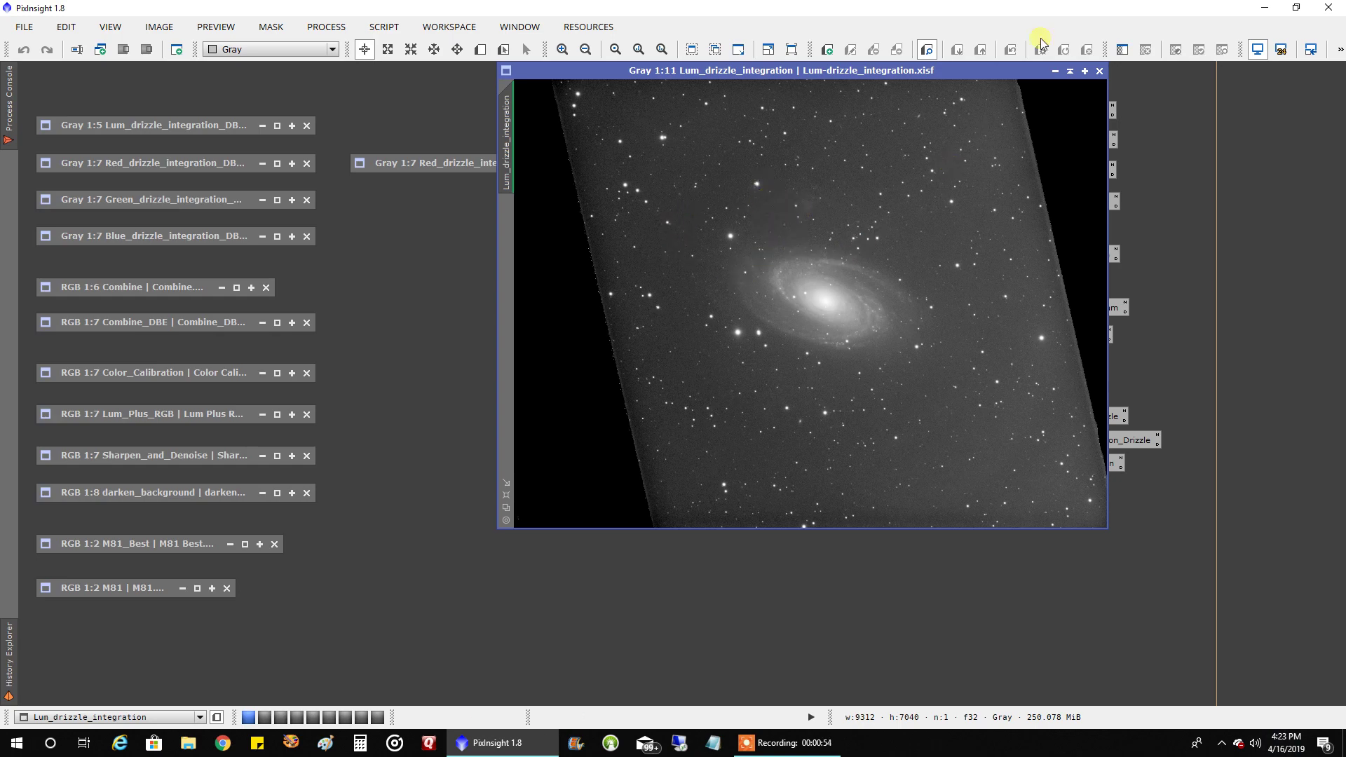
pyautogui.click(1070, 70)
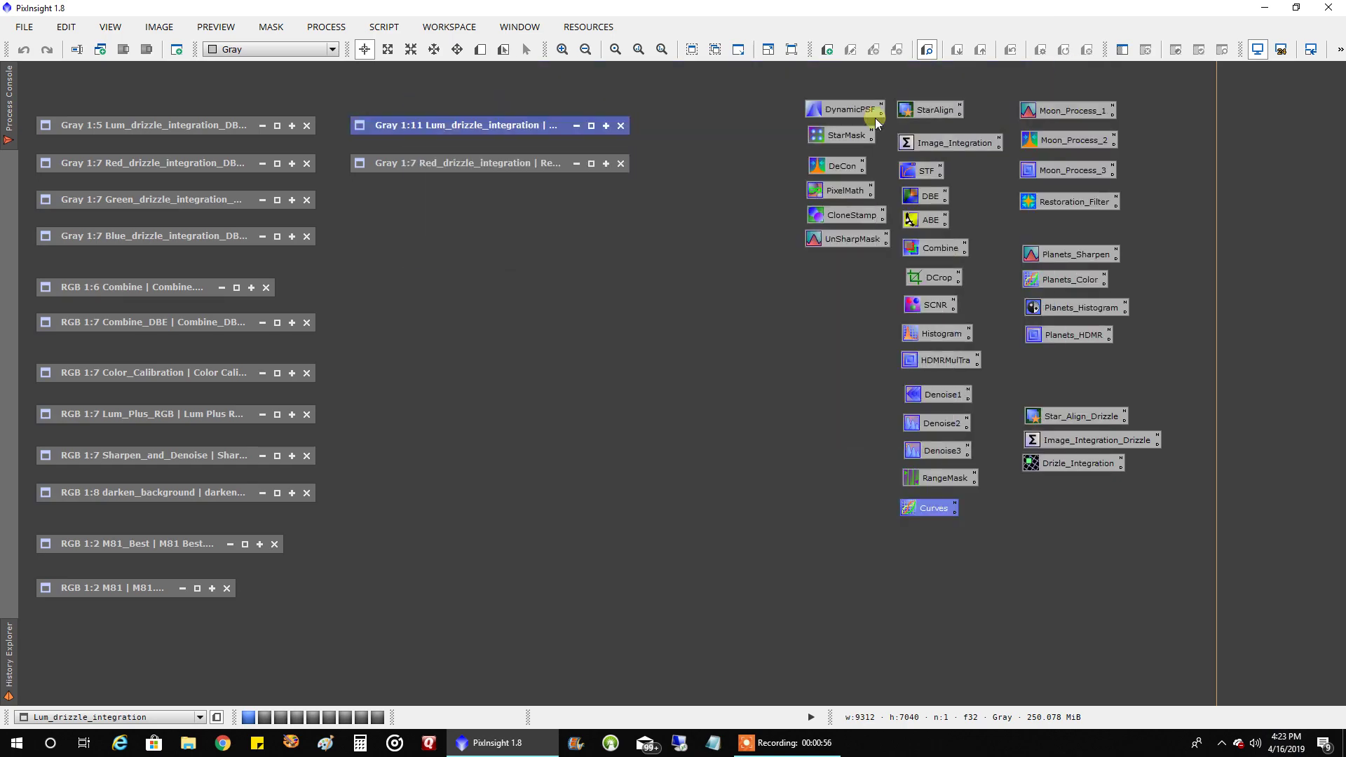
pyautogui.doubleClick(167, 124)
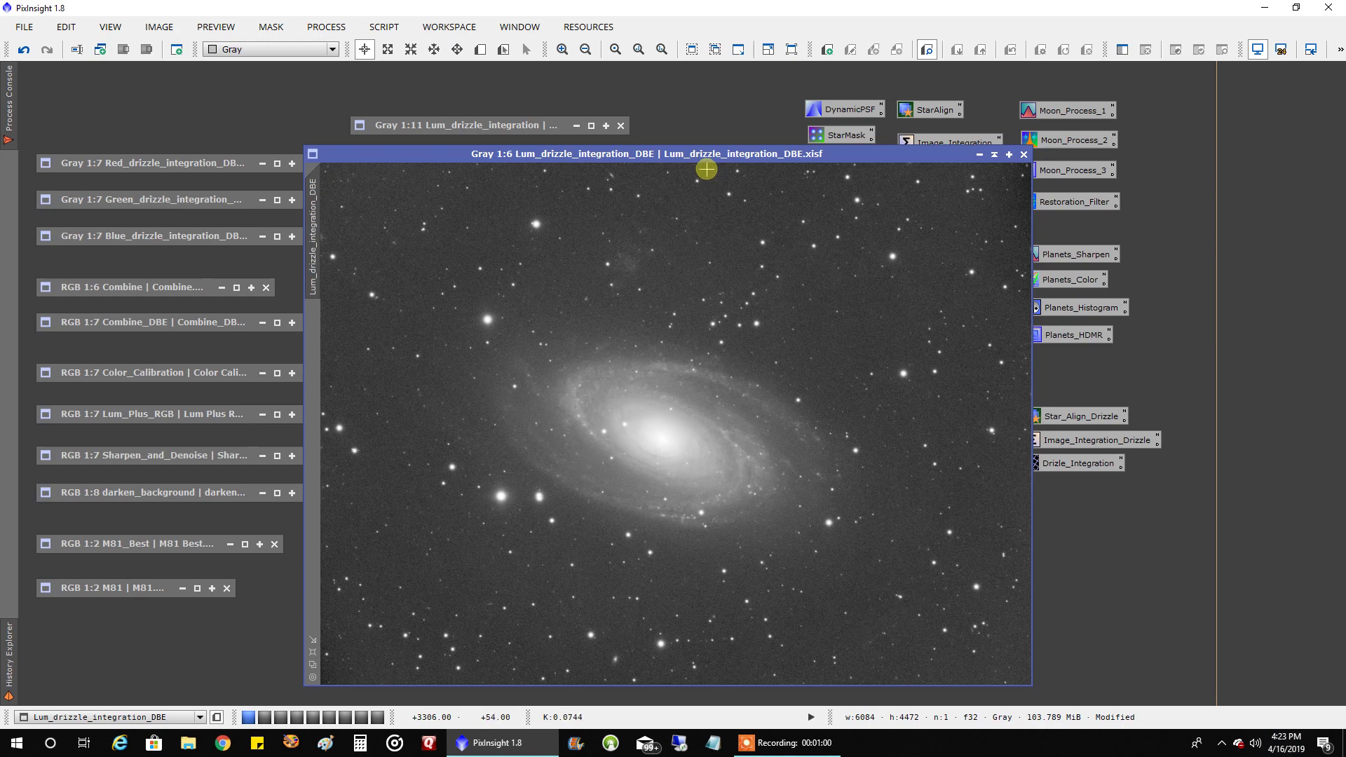
# - Open Red_drizzle_integration_DBE and Red_drizzle_integration and arrange them side by side
pyautogui.moveTo(711, 156); pyautogui.dragTo(870, 104)
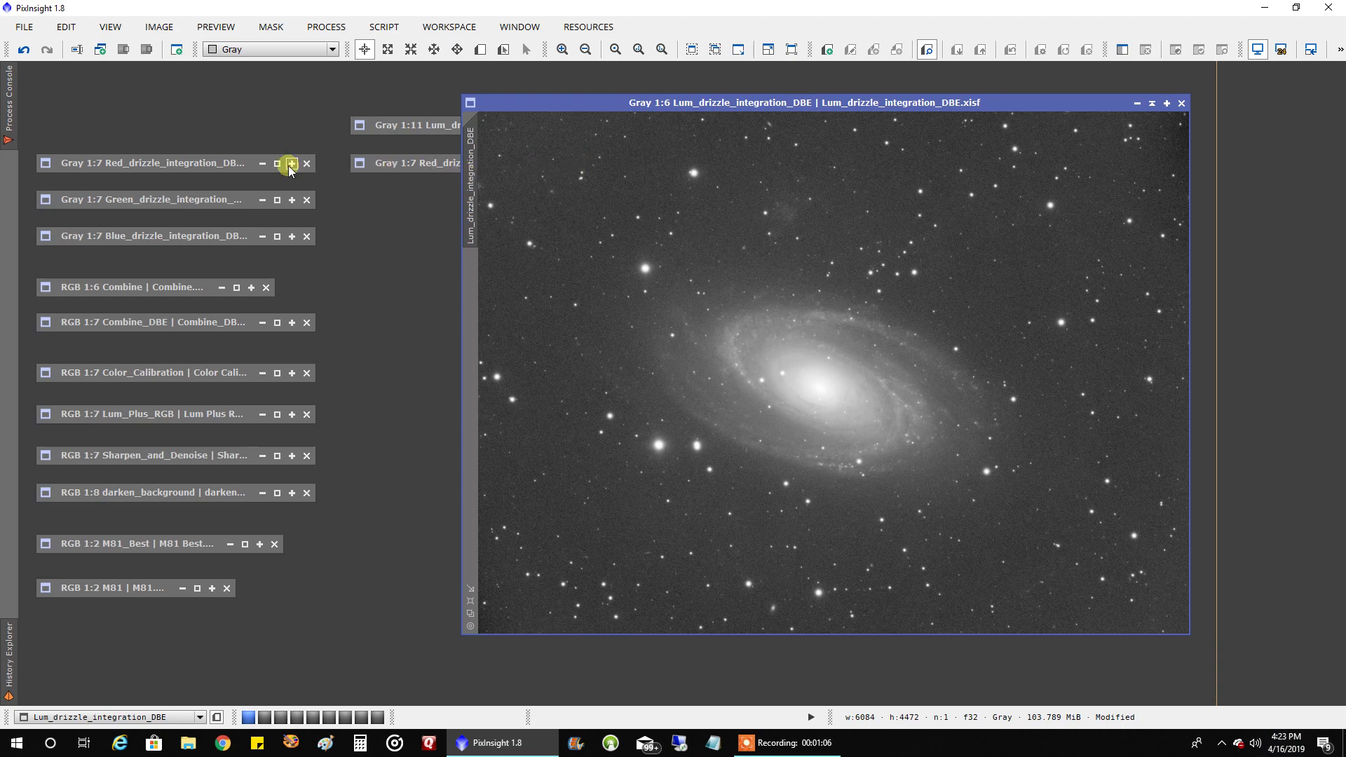
pyautogui.click(222, 168)
pyautogui.doubleClick(221, 168)
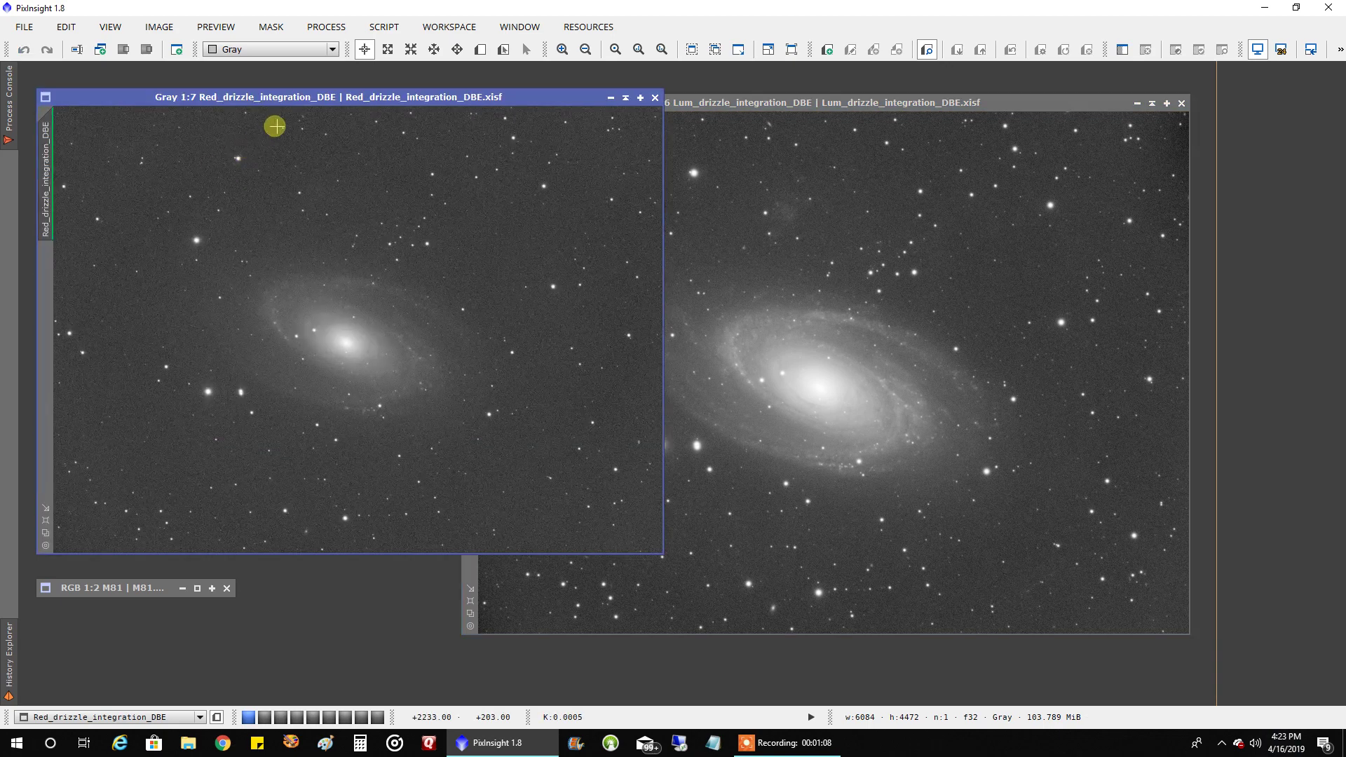
pyautogui.moveTo(300, 99); pyautogui.dragTo(839, 198)
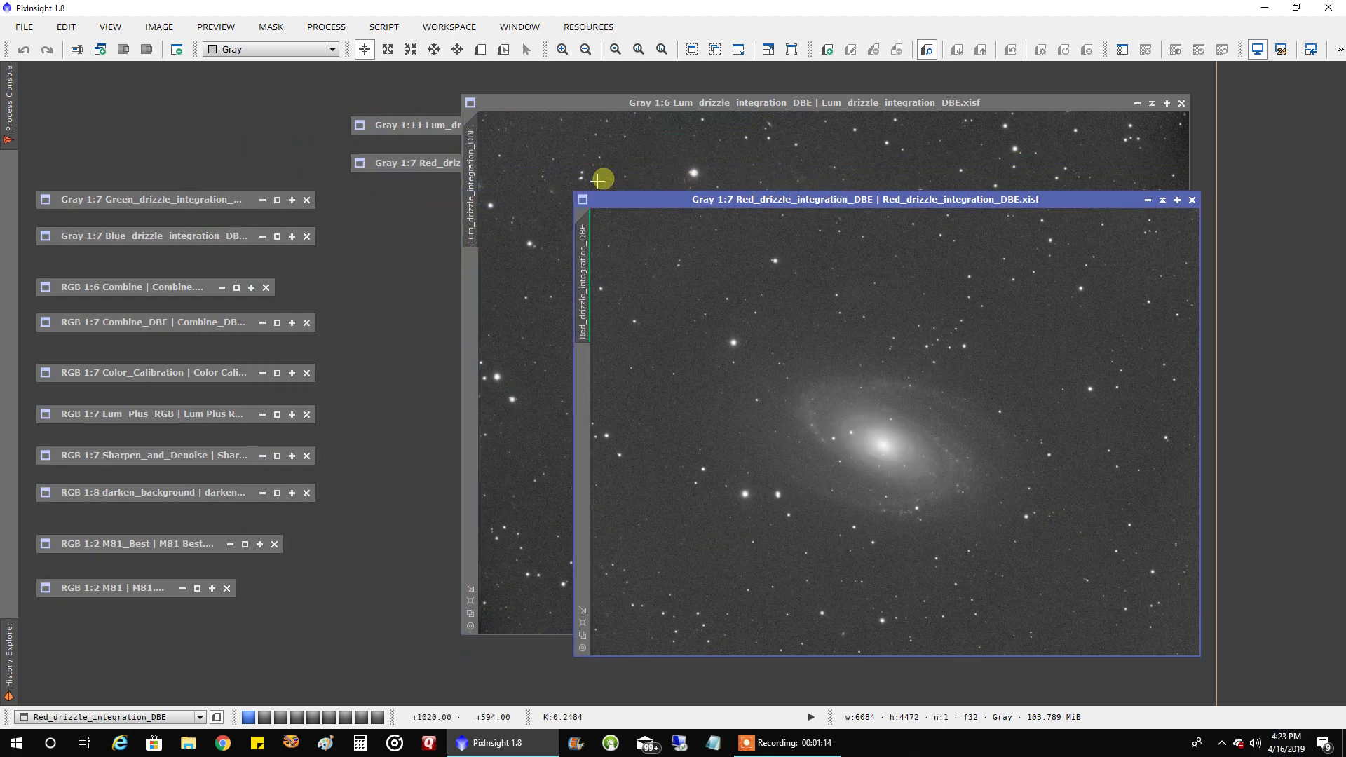
pyautogui.doubleClick(410, 163)
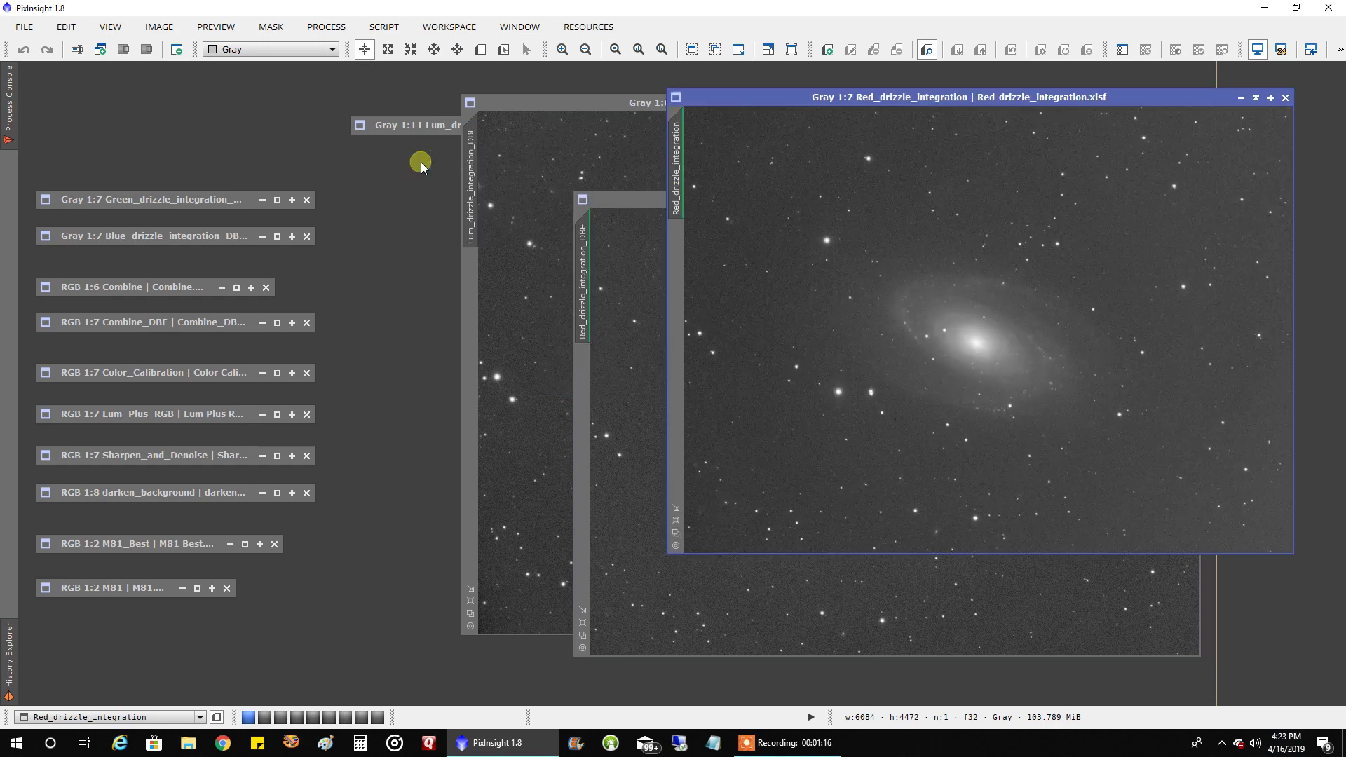
pyautogui.moveTo(699, 97); pyautogui.dragTo(115, 164)
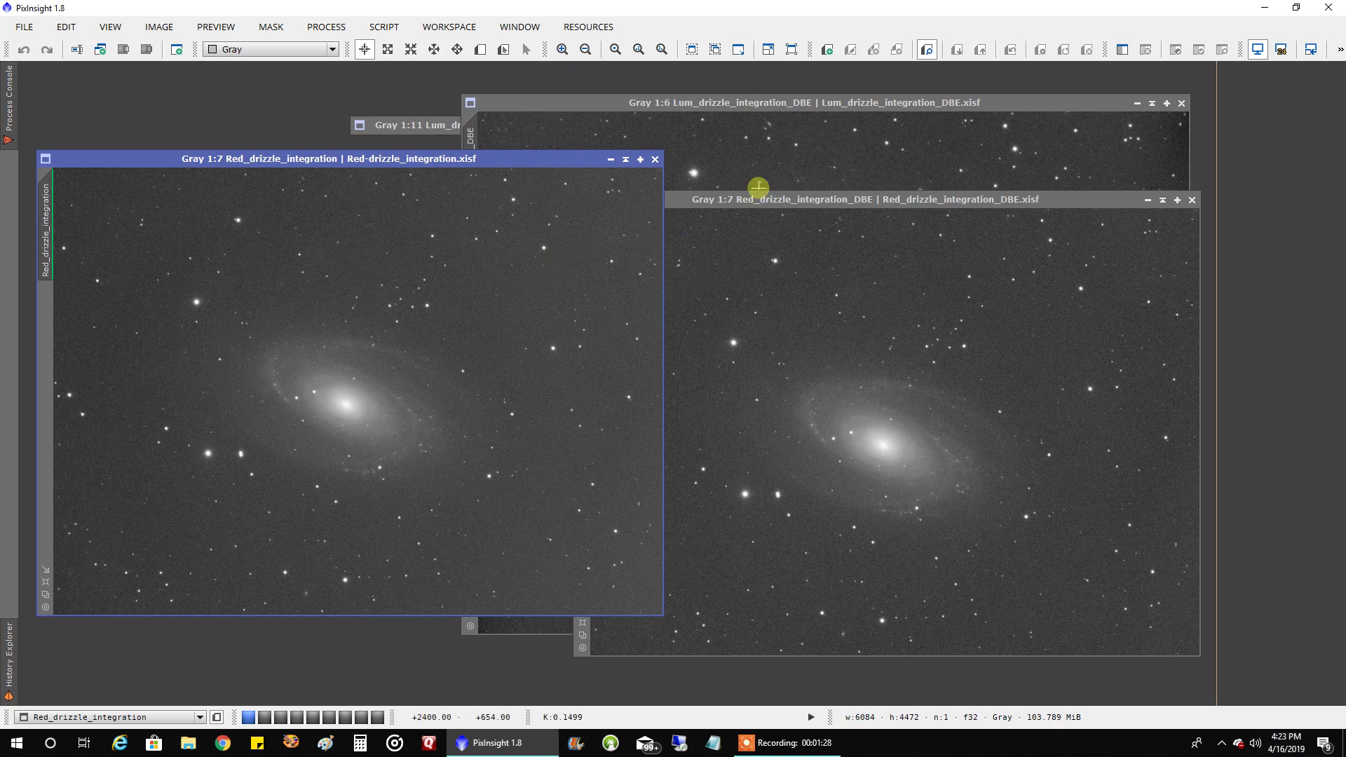
# - Compare red before and after DBE, iconize Red_drizzle_integration, and keep Red_drizzle_integration_DBE in front
pyautogui.moveTo(770, 197); pyautogui.dragTo(861, 157)
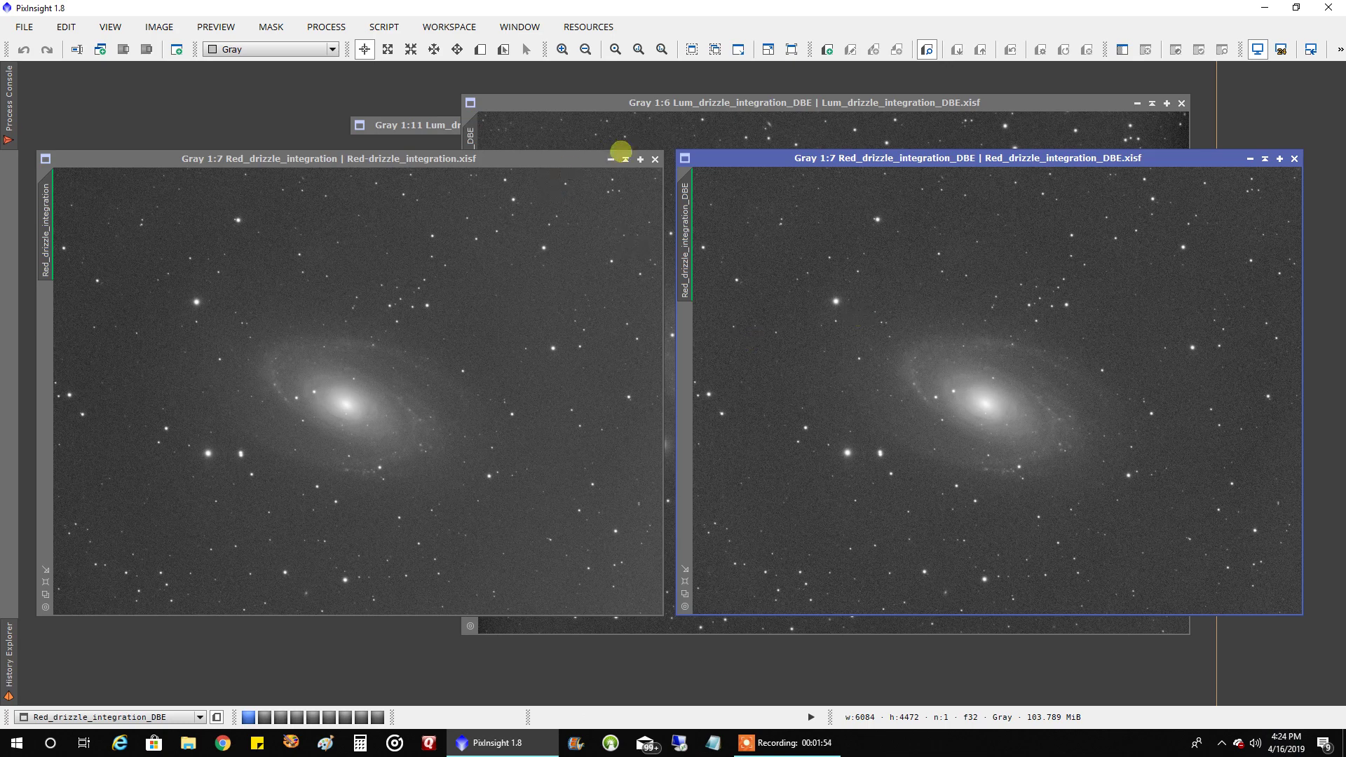
pyautogui.click(626, 158)
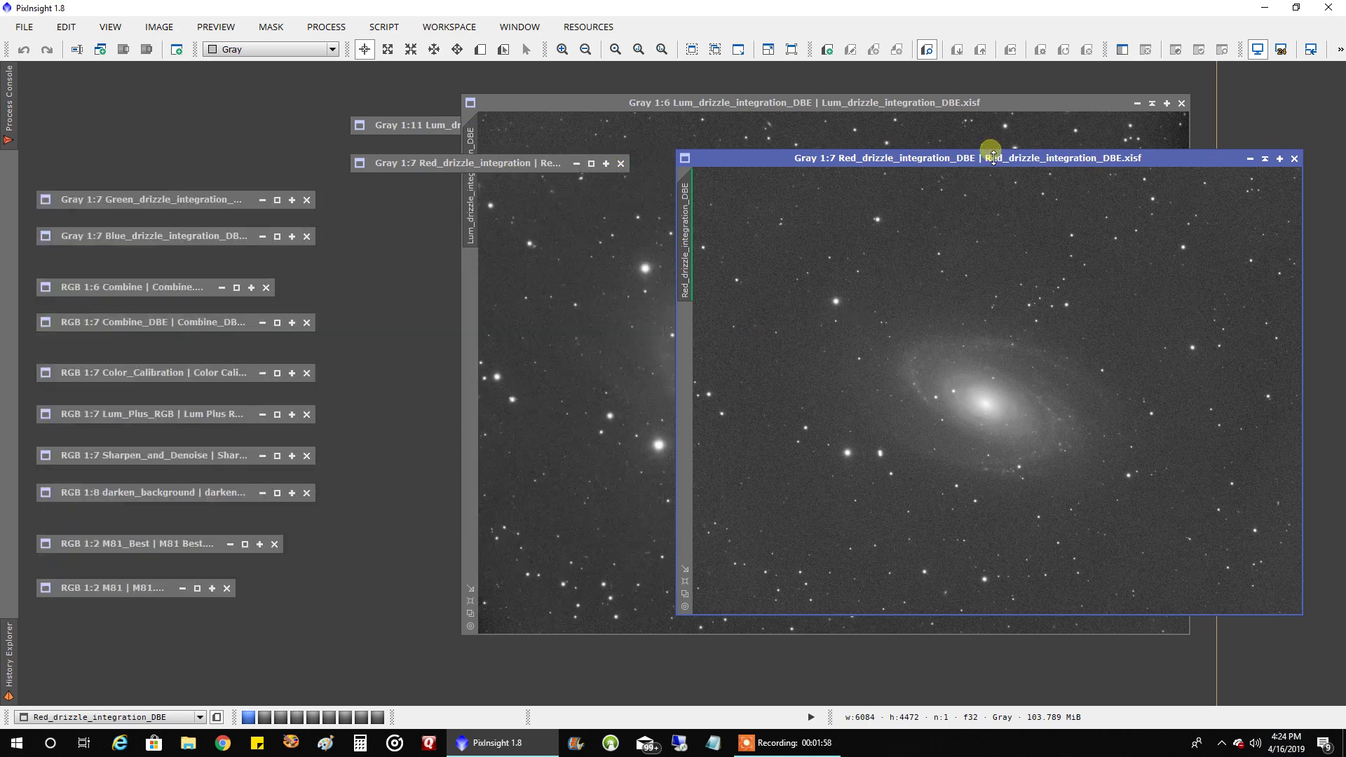
pyautogui.moveTo(988, 158); pyautogui.dragTo(984, 96)
pyautogui.click(647, 106)
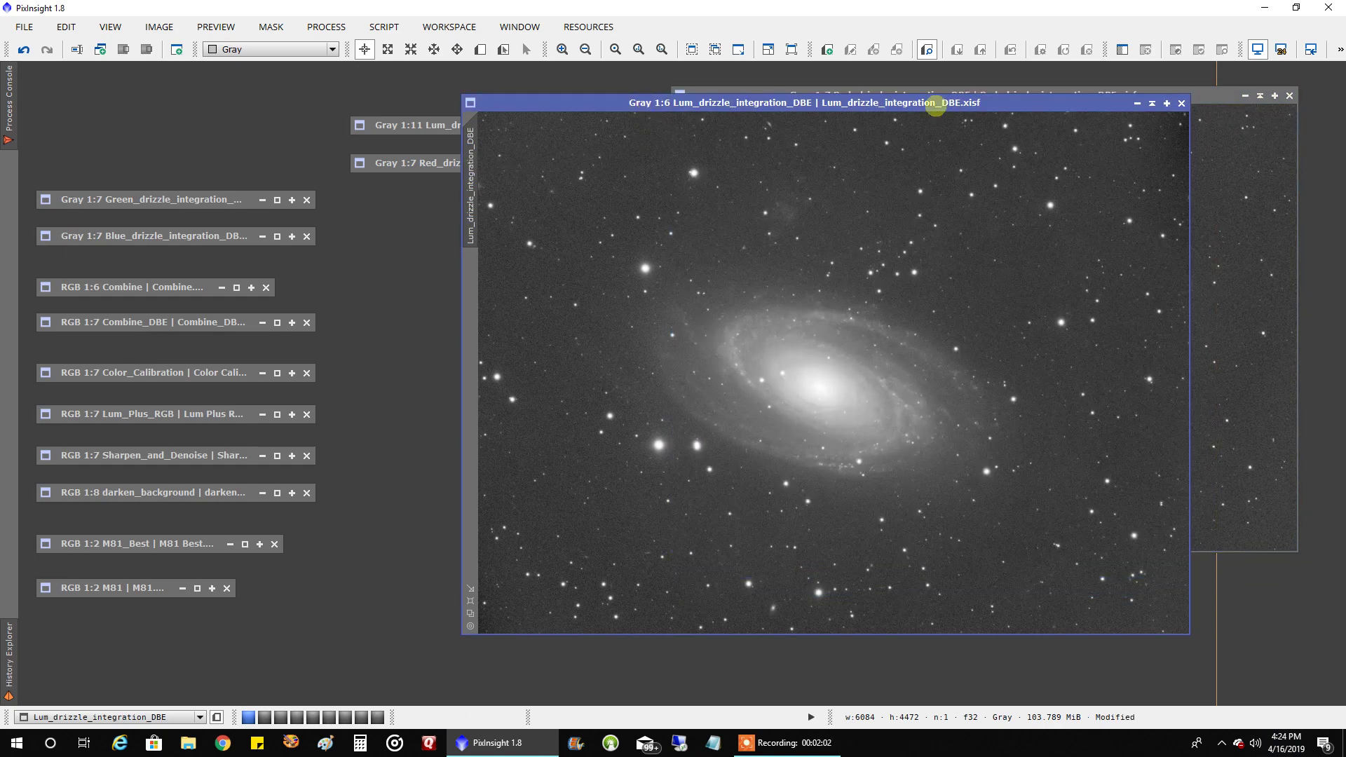
pyautogui.click(1264, 135)
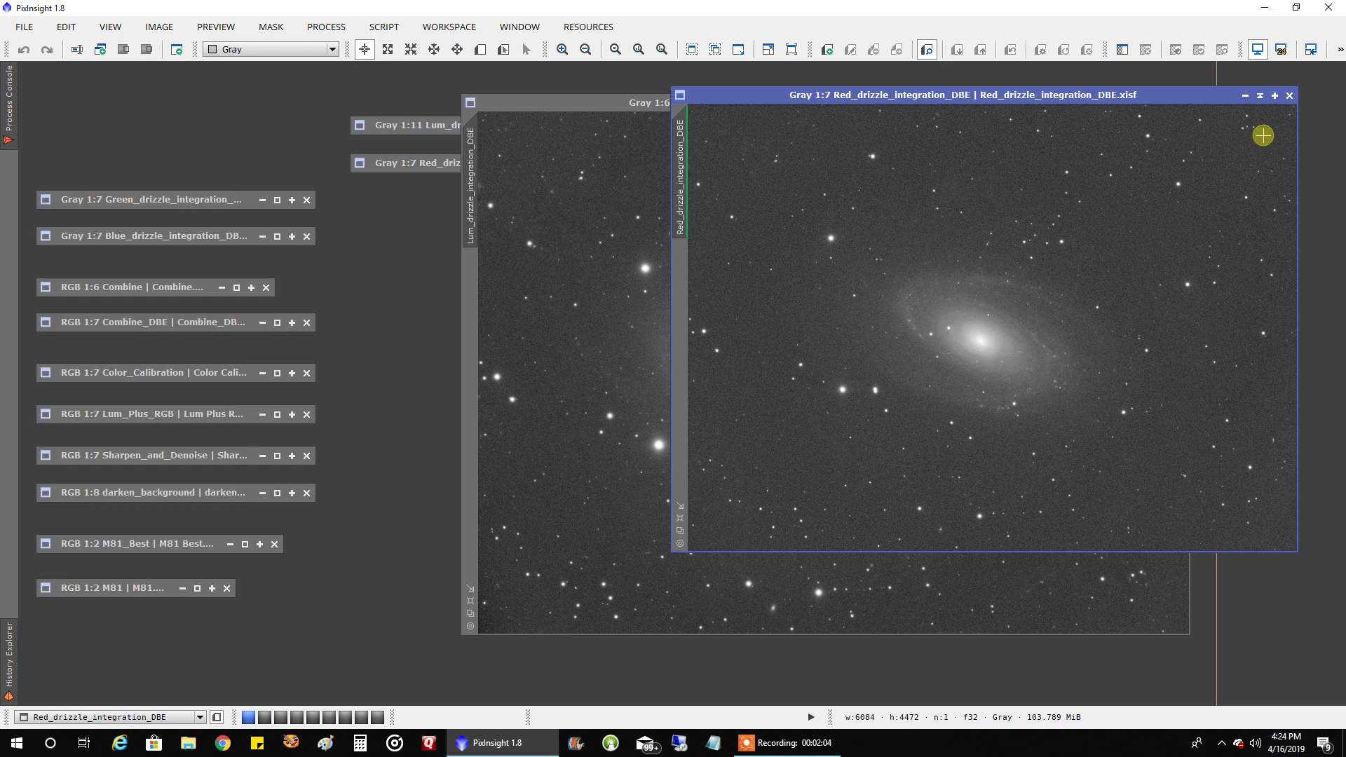
# - Open the Green and Blue drizzle DBE images and overlap them for comparison
pyautogui.doubleClick(147, 197)
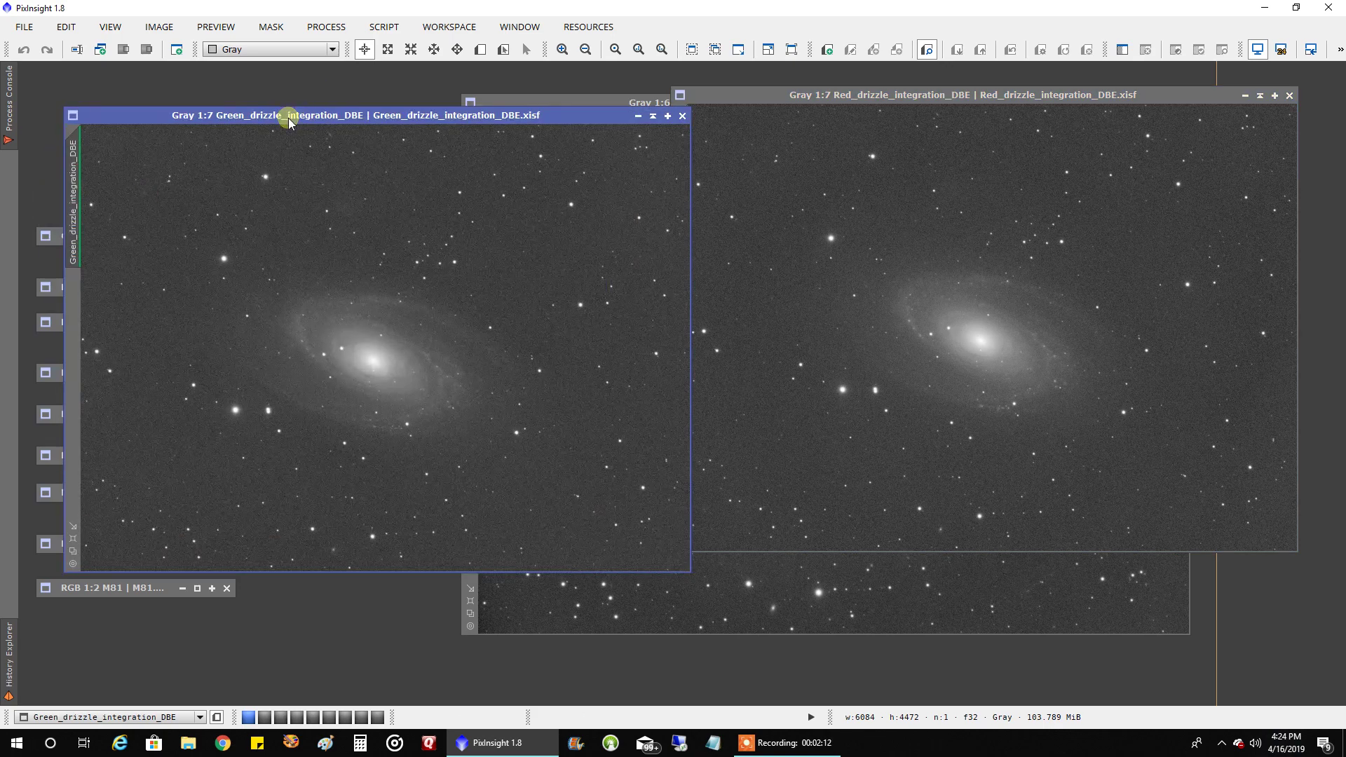
pyautogui.moveTo(287, 121); pyautogui.dragTo(574, 213)
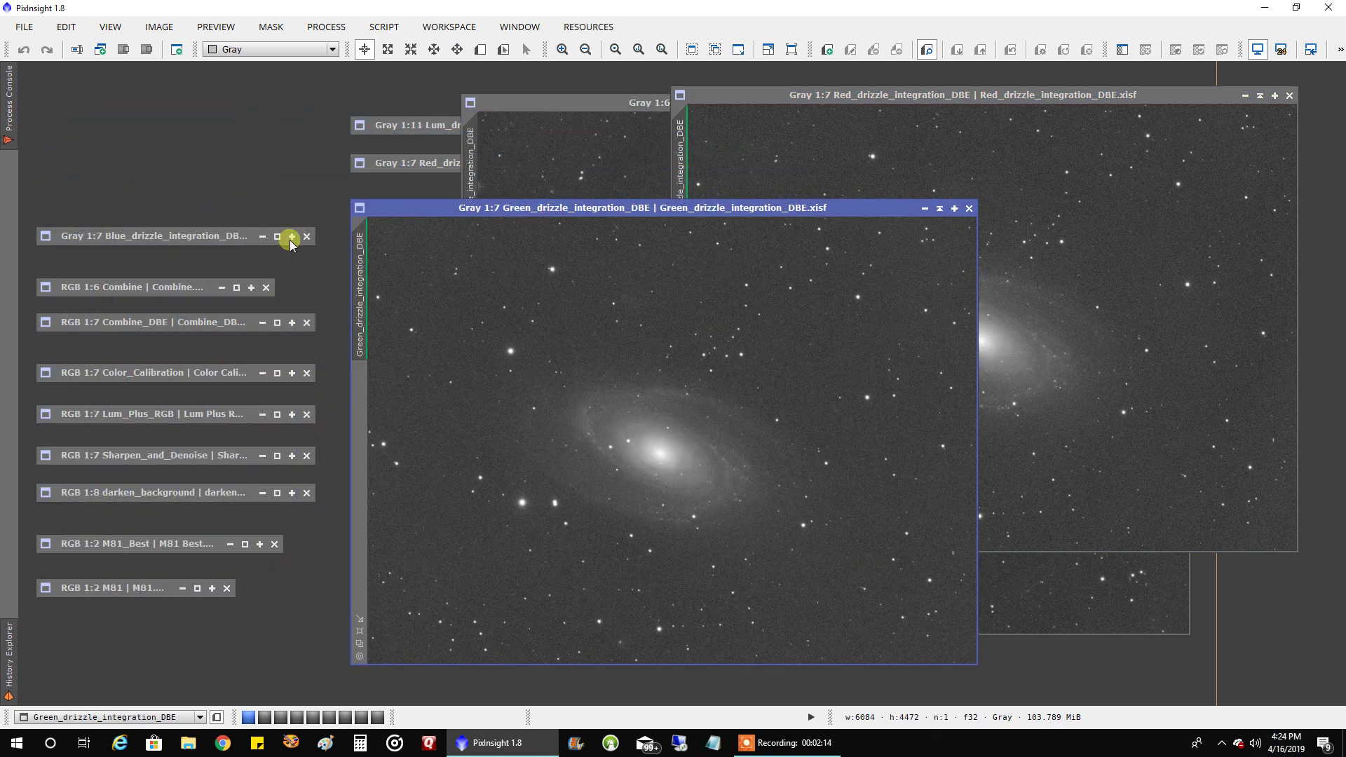
pyautogui.doubleClick(167, 237)
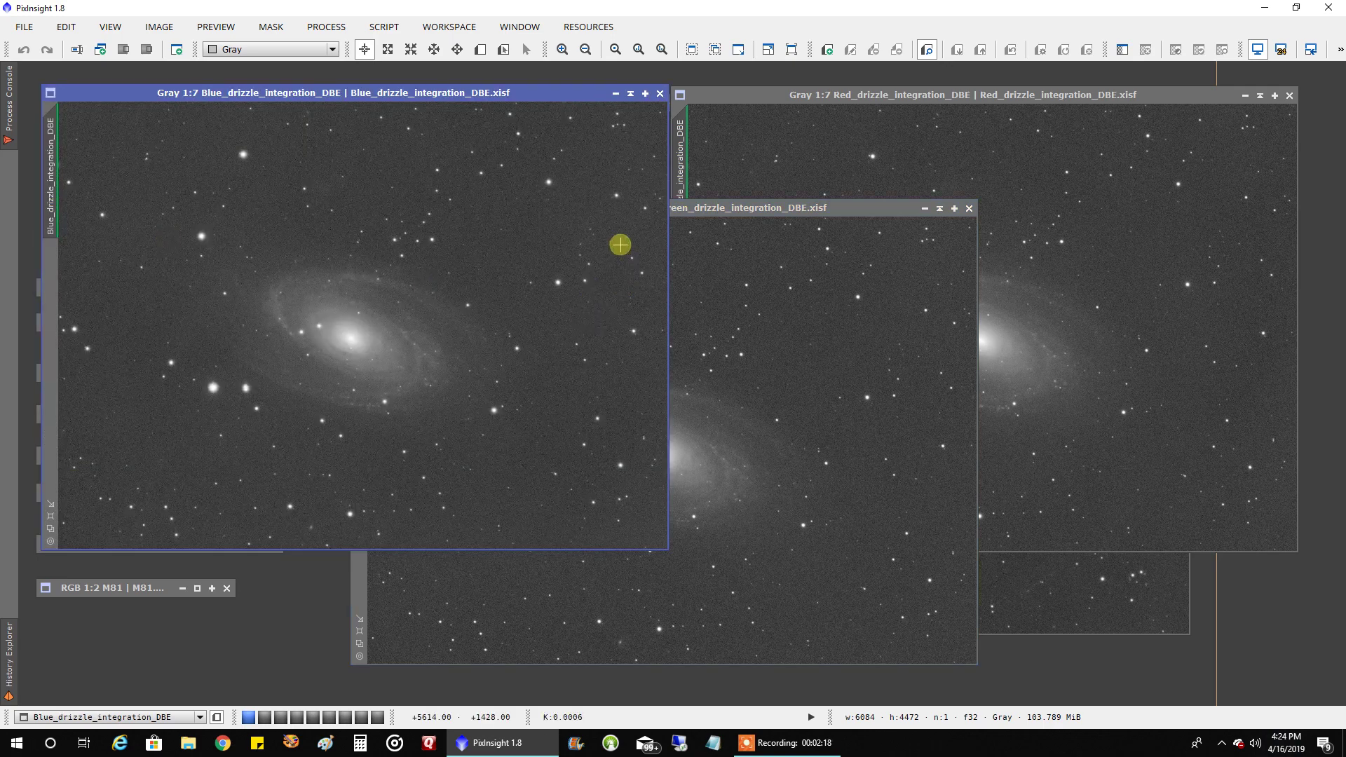
pyautogui.click(723, 304)
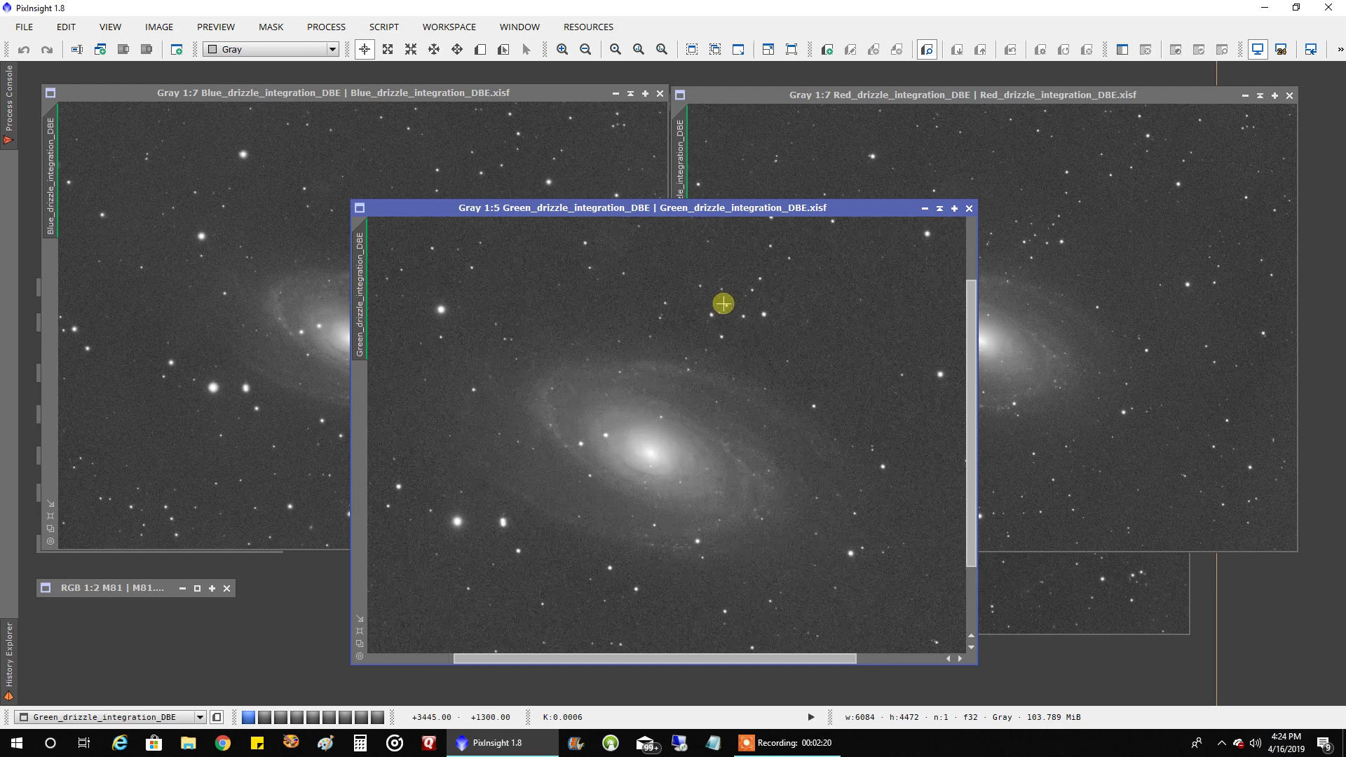
pyautogui.click(266, 264)
pyautogui.scroll(2, 265, 264)
pyautogui.scroll(1, 266, 263)
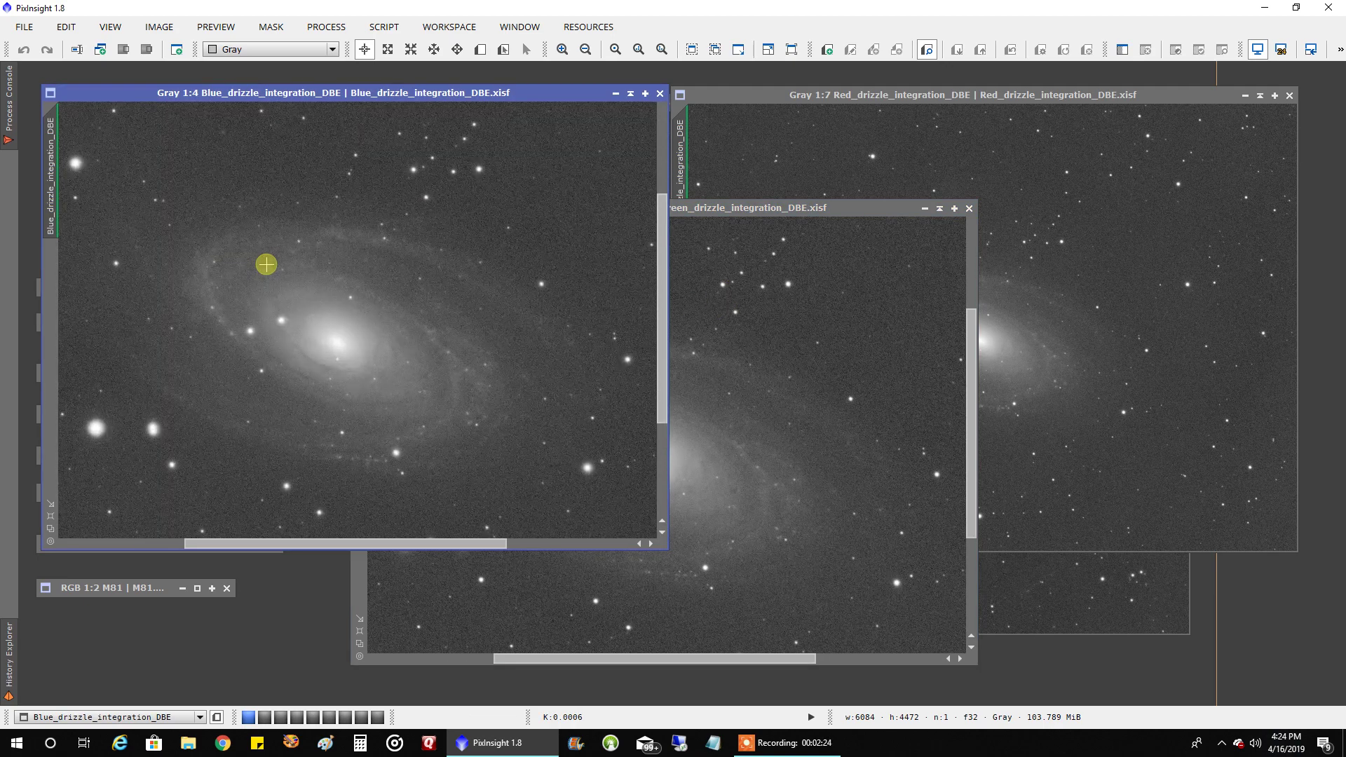
pyautogui.moveTo(312, 92); pyautogui.dragTo(642, 213)
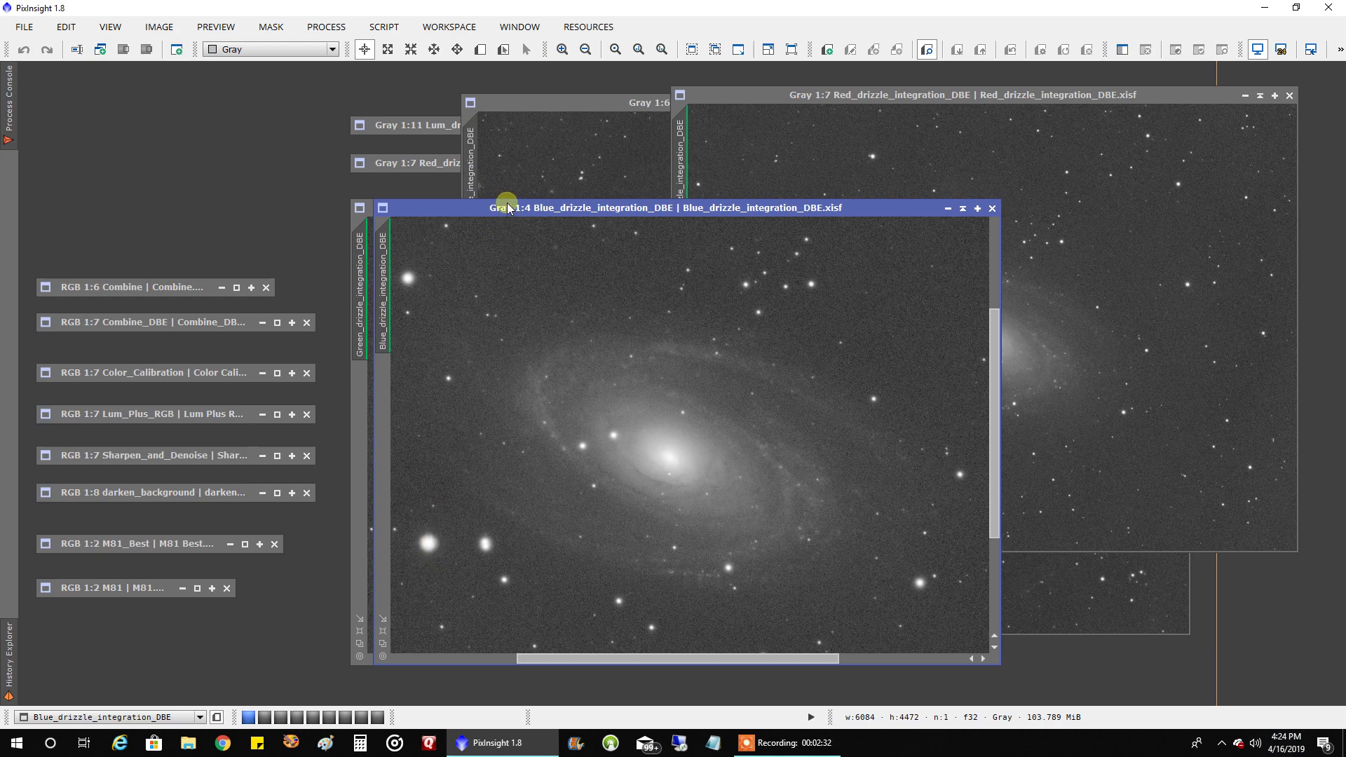
pyautogui.moveTo(511, 204)
pyautogui.mouseDown()
pyautogui.moveTo(490, 209)
pyautogui.moveTo(536, 217)
pyautogui.moveTo(481, 204)
pyautogui.moveTo(533, 207)
pyautogui.mouseUp()
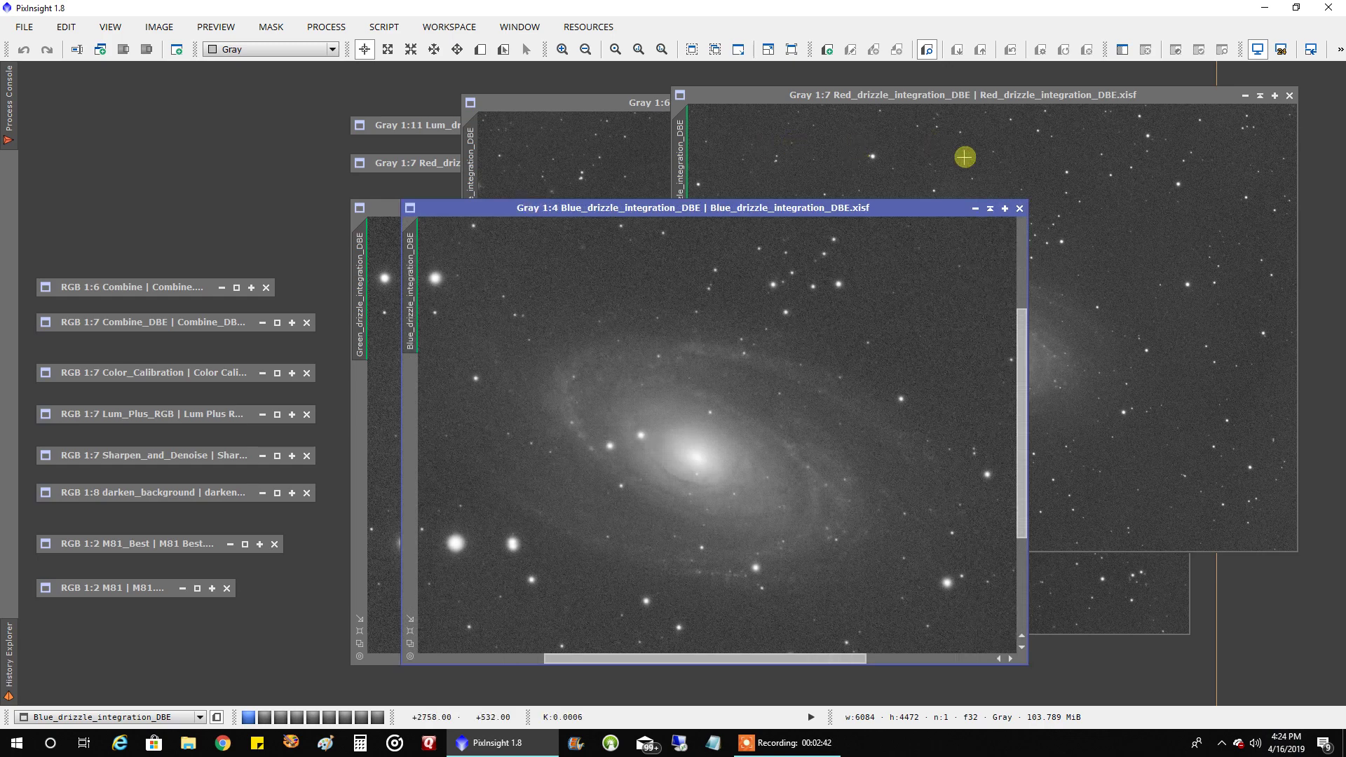
# - Iconize the Blue, Green, Red and Lum drizzle DBE images
pyautogui.click(976, 208)
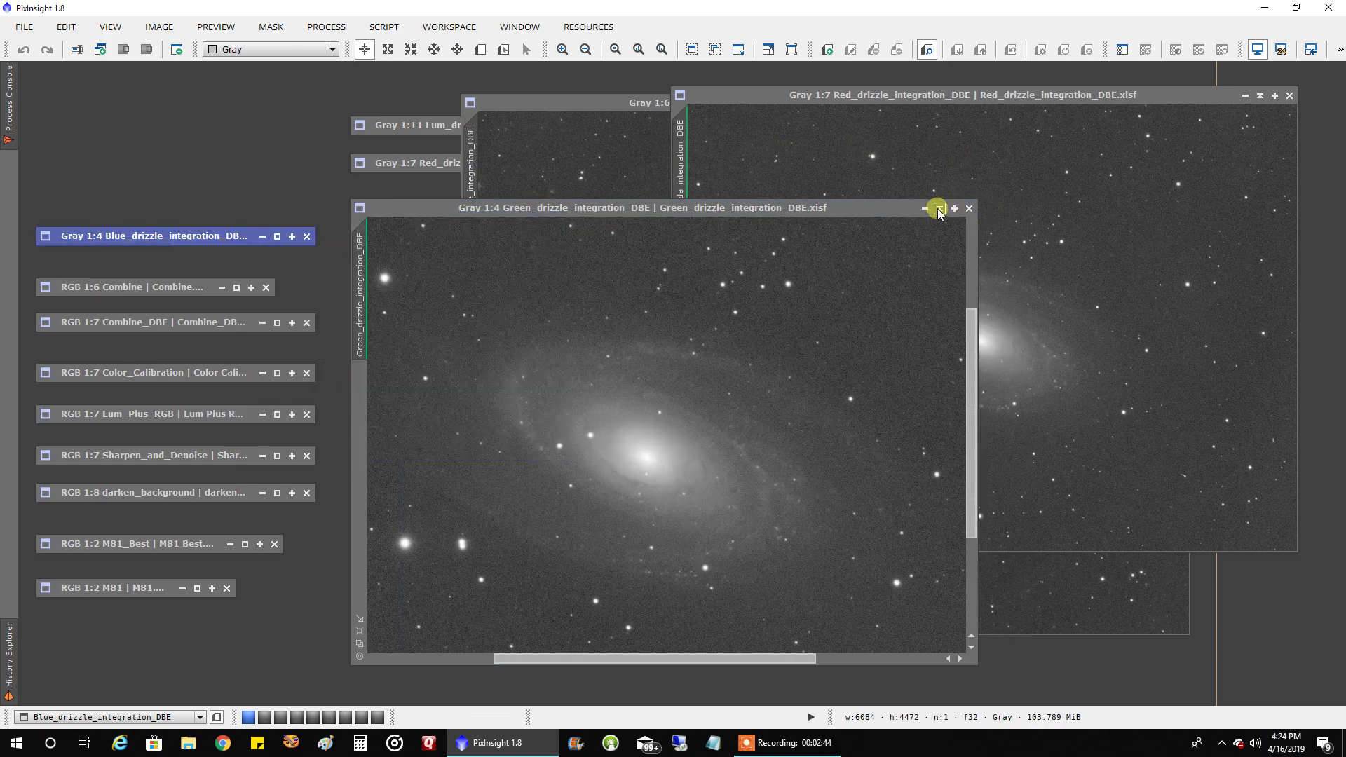
pyautogui.click(939, 208)
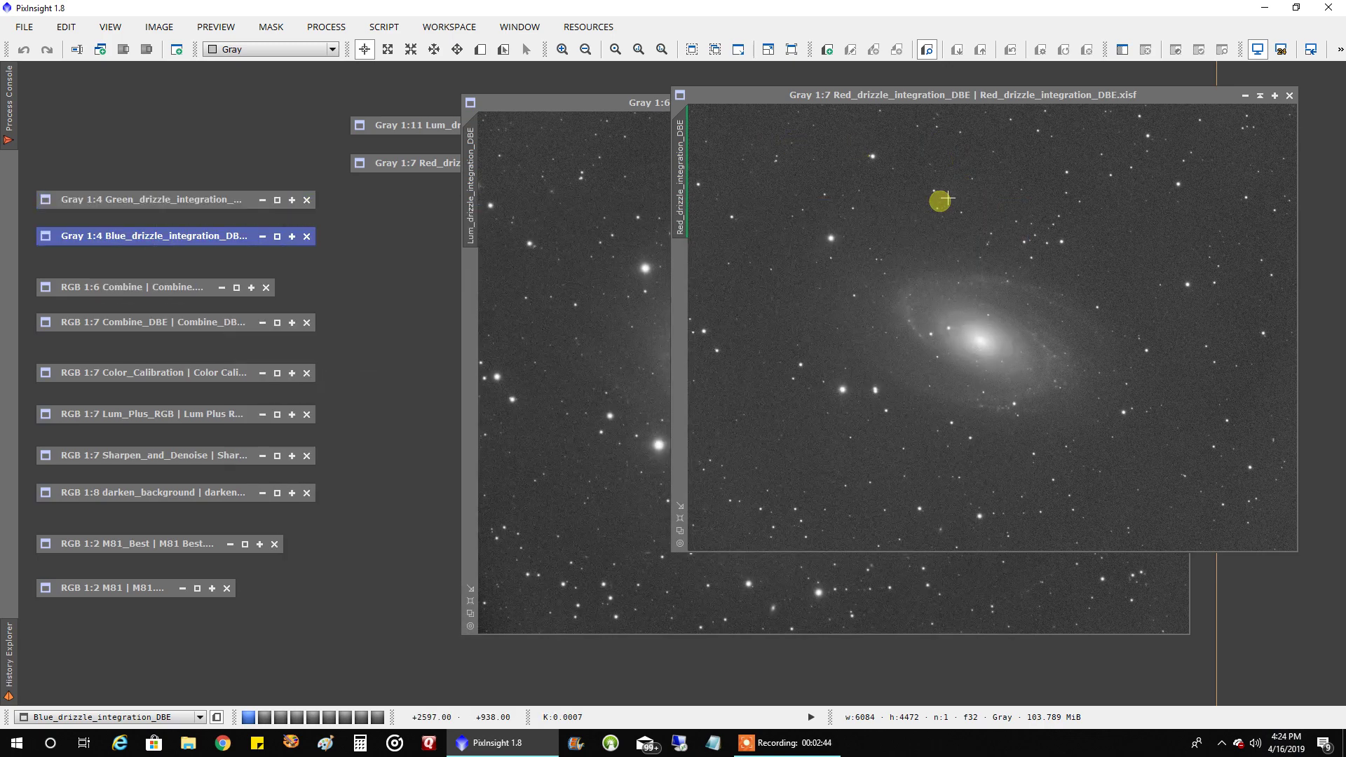
pyautogui.click(1260, 95)
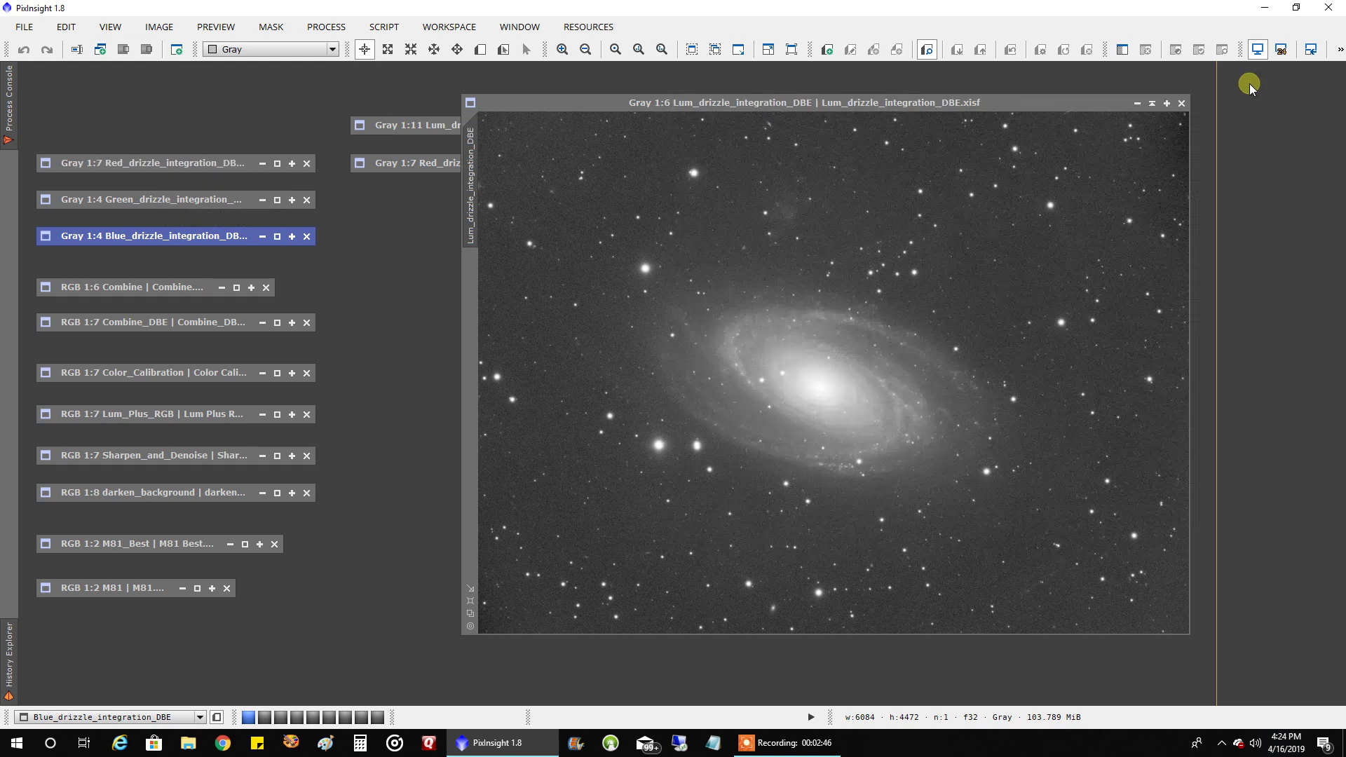
pyautogui.click(1152, 104)
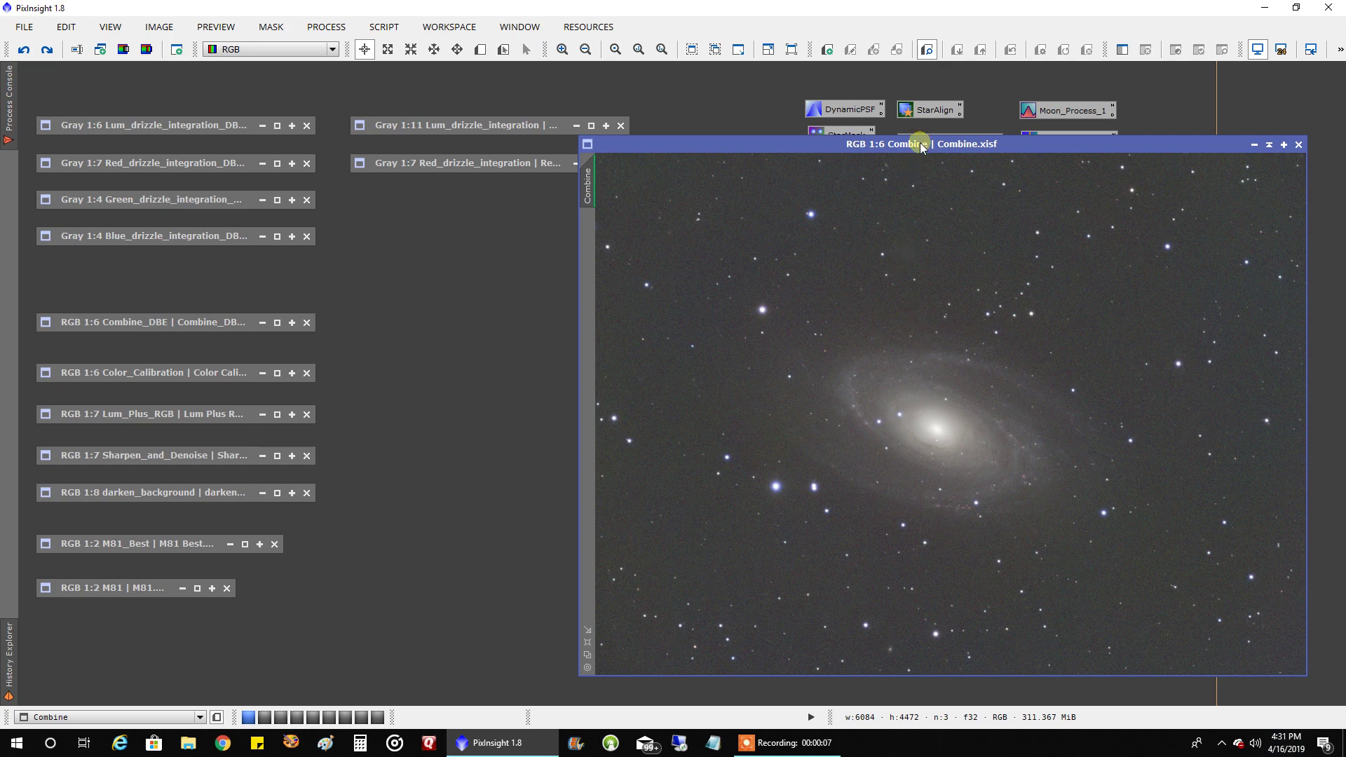
# - Reposition the Combine image window and open the Combine_DBE image
pyautogui.moveTo(917, 142); pyautogui.dragTo(742, 105)
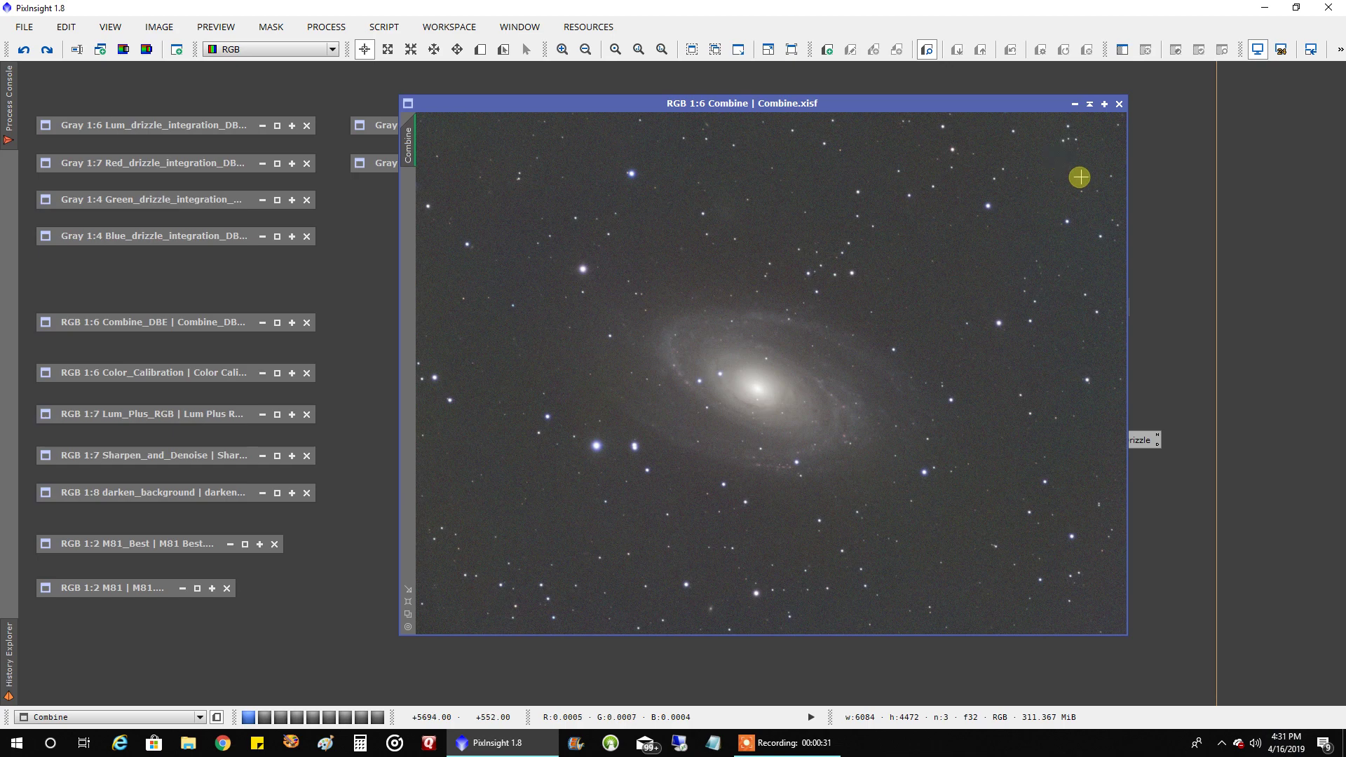
pyautogui.moveTo(940, 104); pyautogui.dragTo(1112, 126)
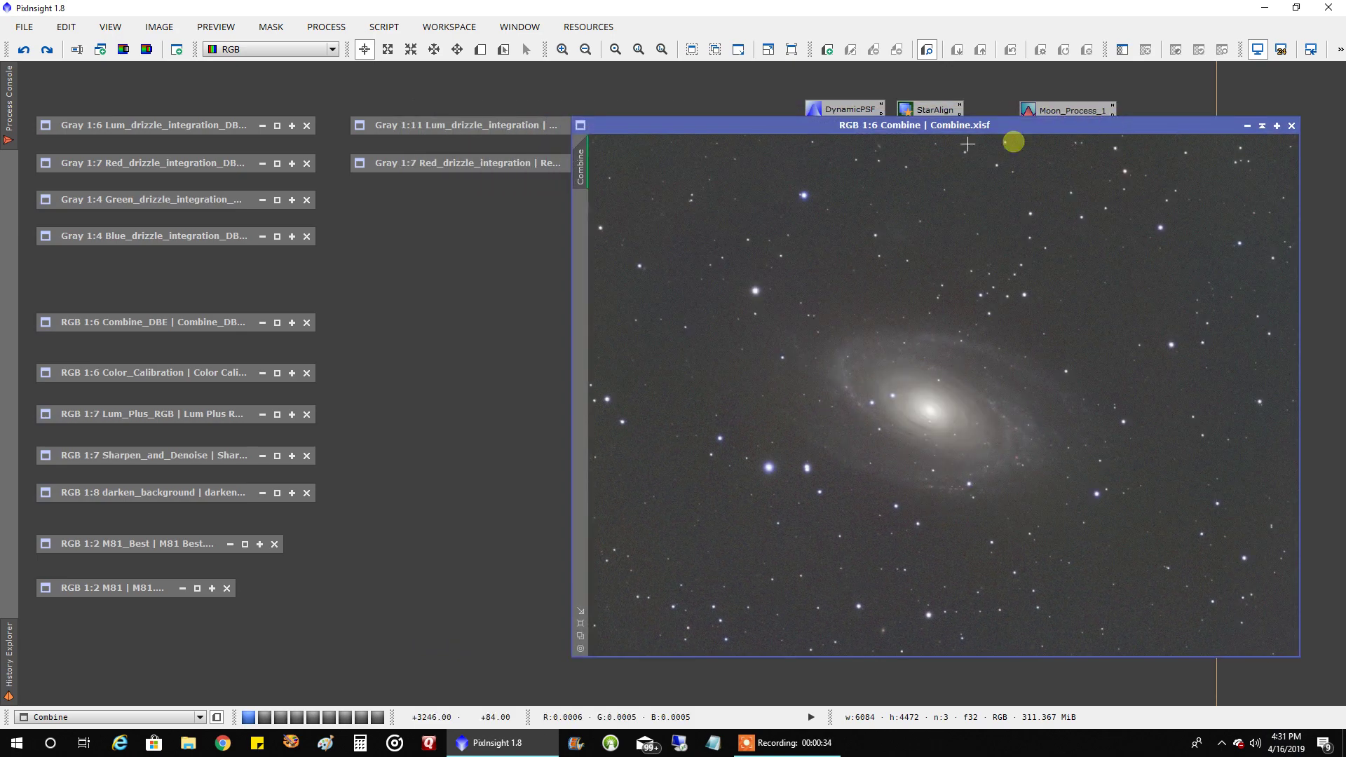
pyautogui.doubleClick(189, 322)
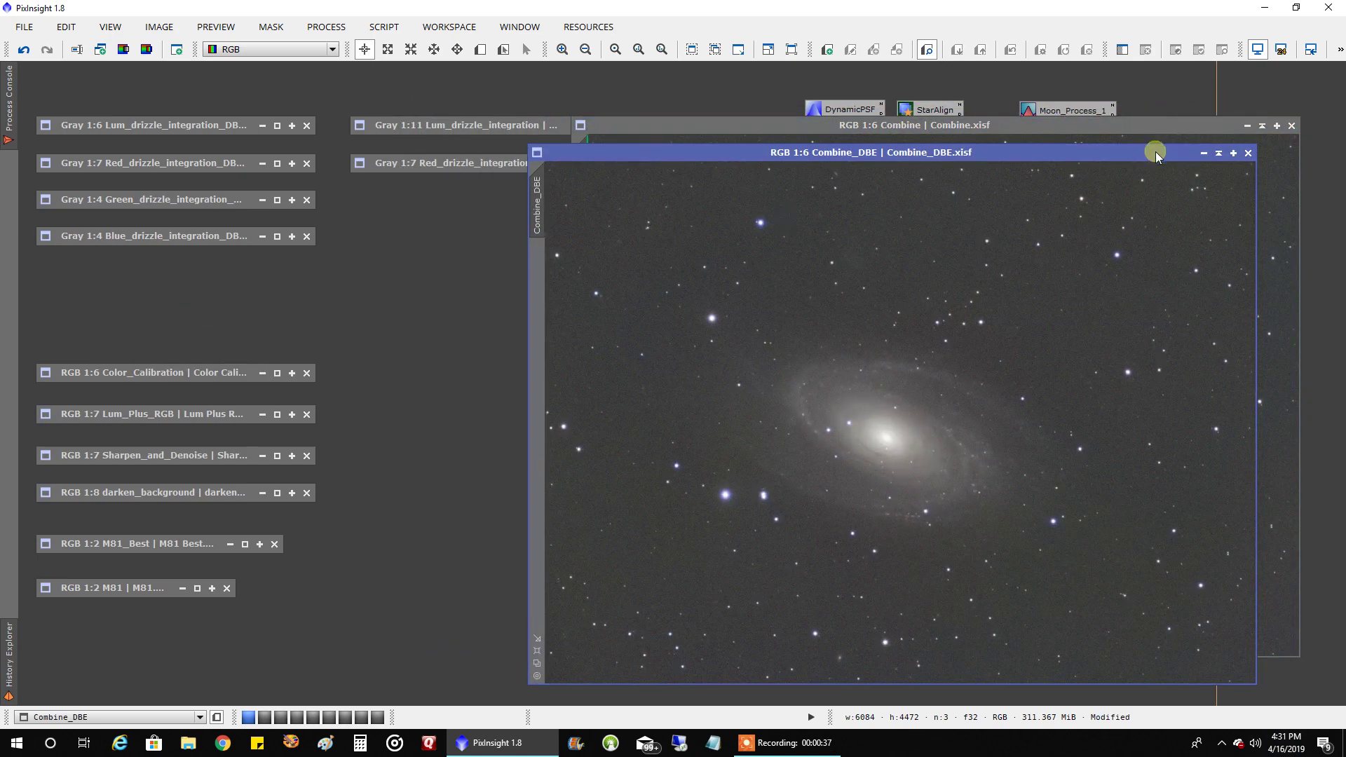
# - Place Combine_DBE beside Combine, iconize Combine, and move Combine_DBE to the right
pyautogui.moveTo(1155, 151); pyautogui.dragTo(683, 129)
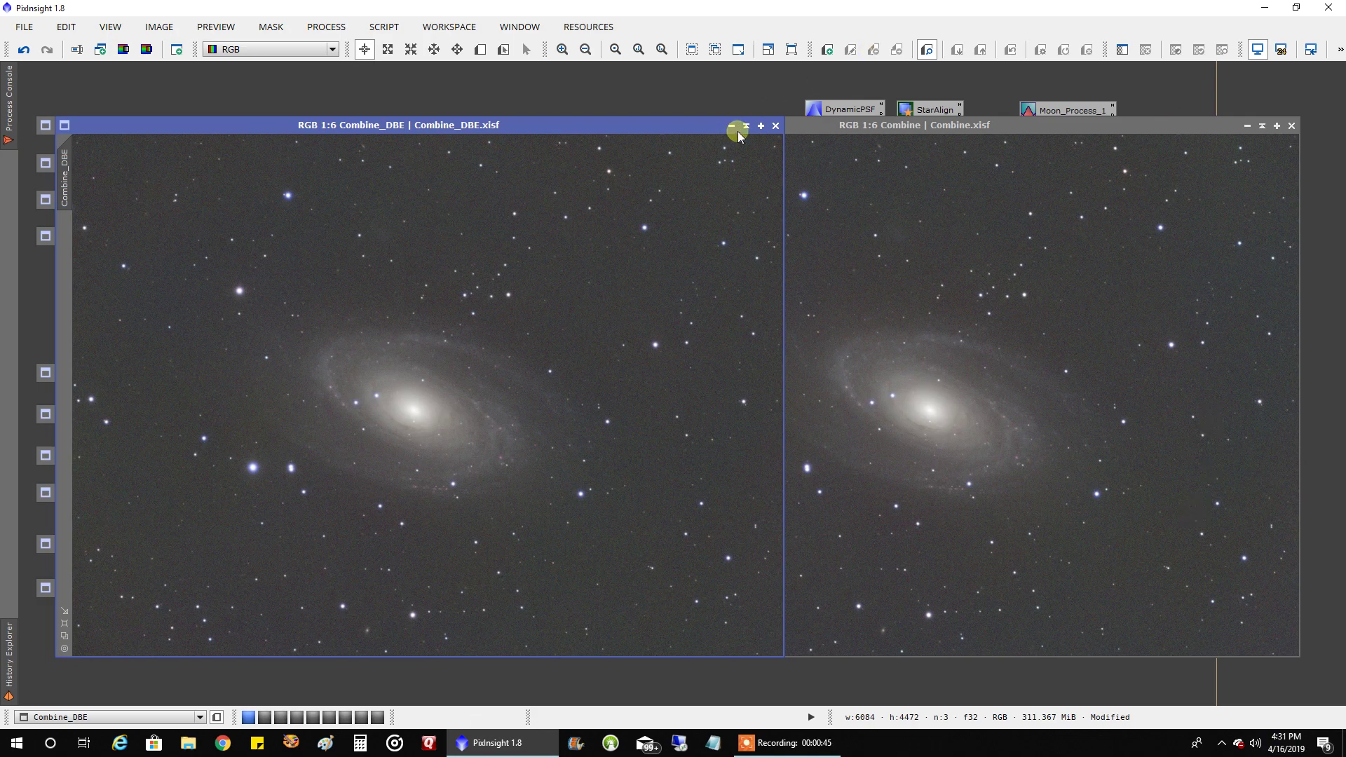
pyautogui.click(1259, 124)
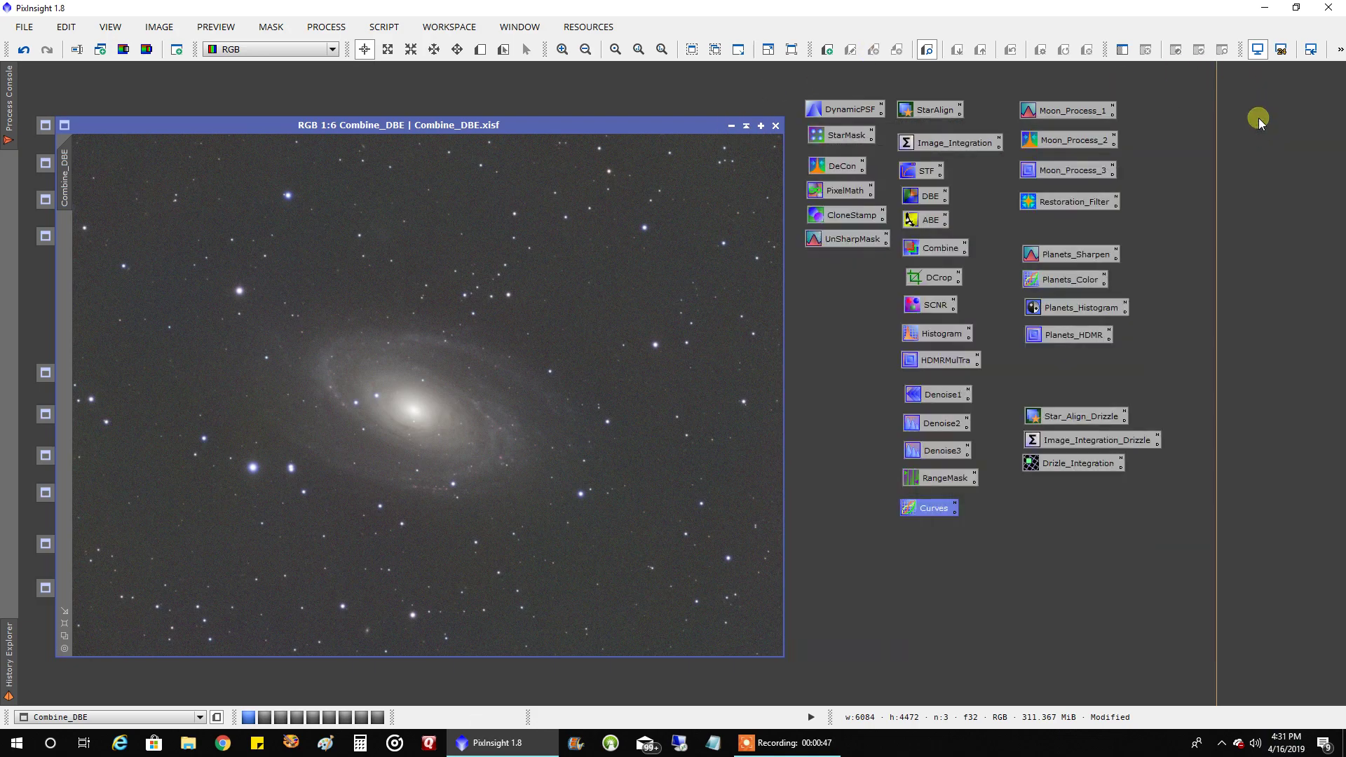
pyautogui.moveTo(524, 127); pyautogui.dragTo(1072, 122)
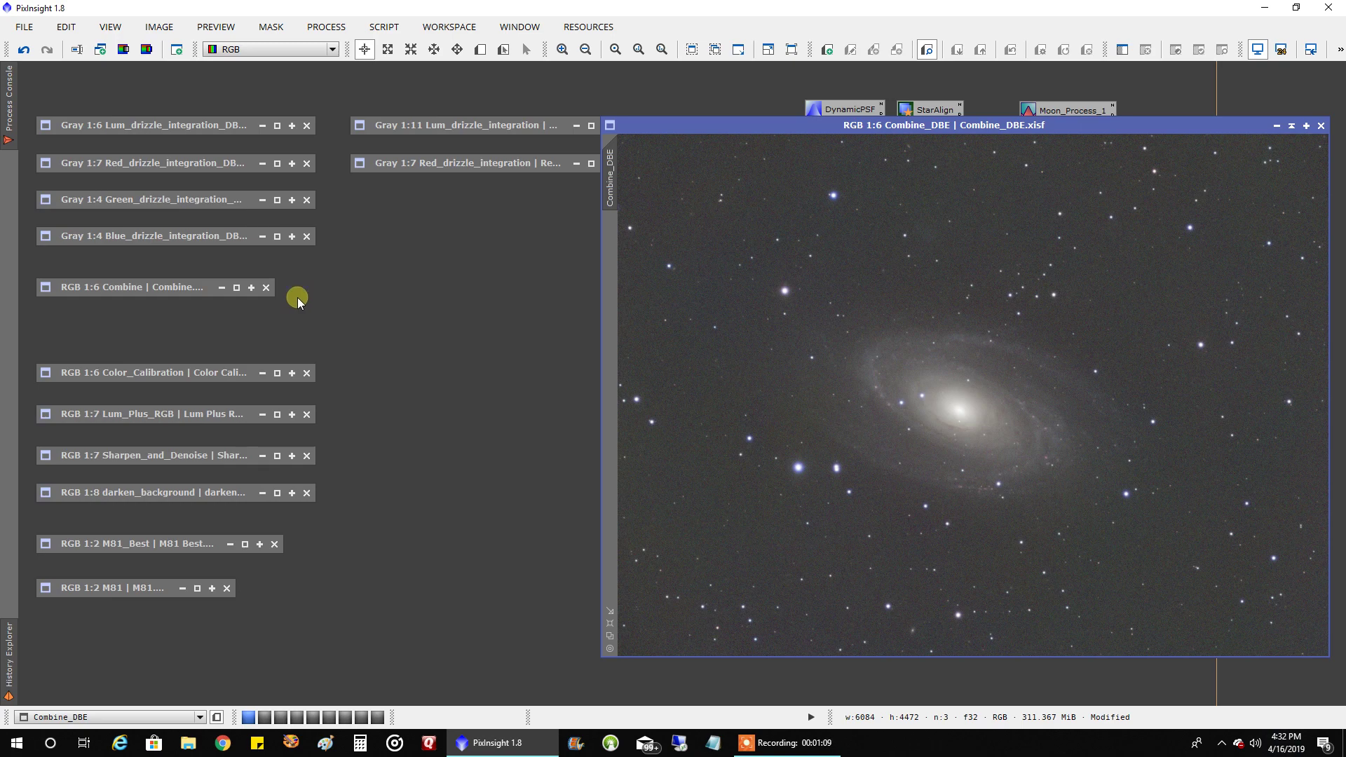
# - Open Color_Calibration beside Combine_DBE, iconize Combine_DBE, move Color_Calibration right, and open Lum_Plus_RGB
pyautogui.doubleClick(177, 373)
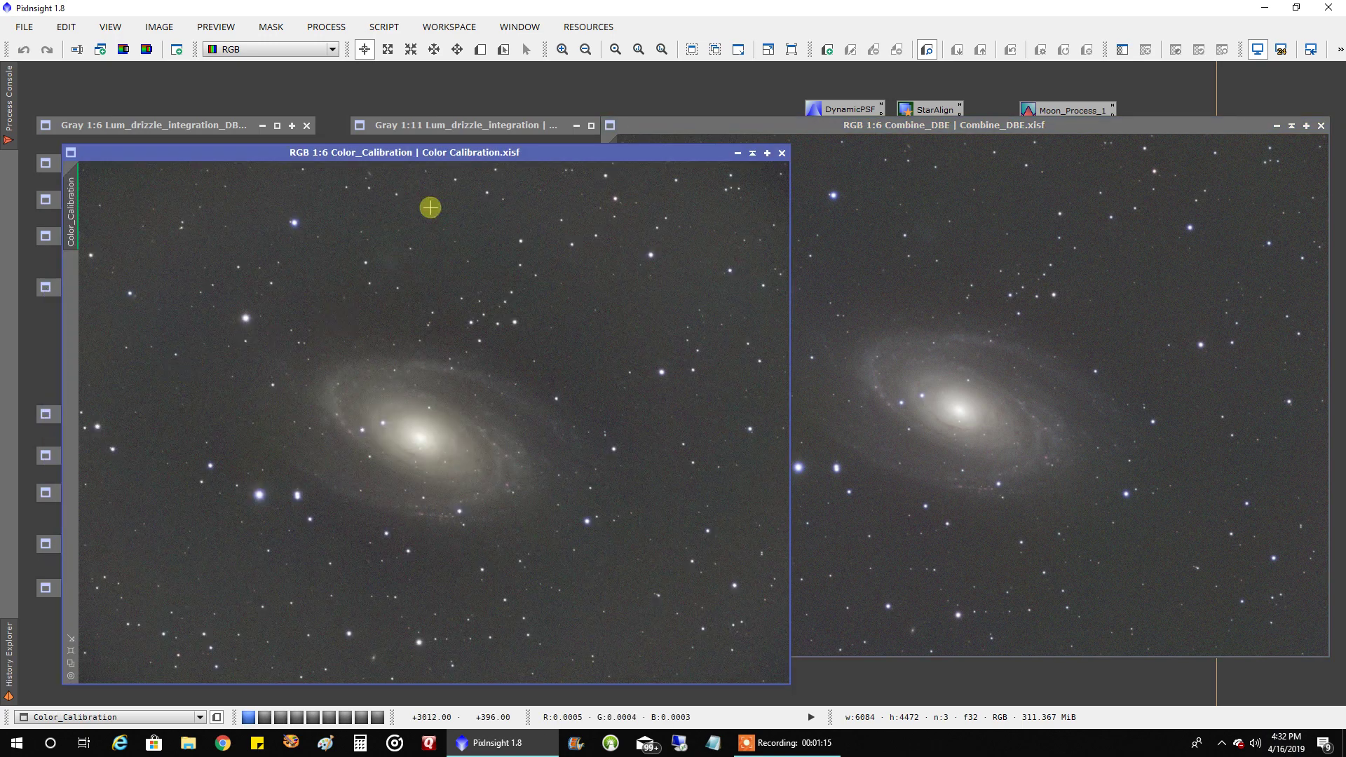
pyautogui.moveTo(495, 154); pyautogui.dragTo(494, 133)
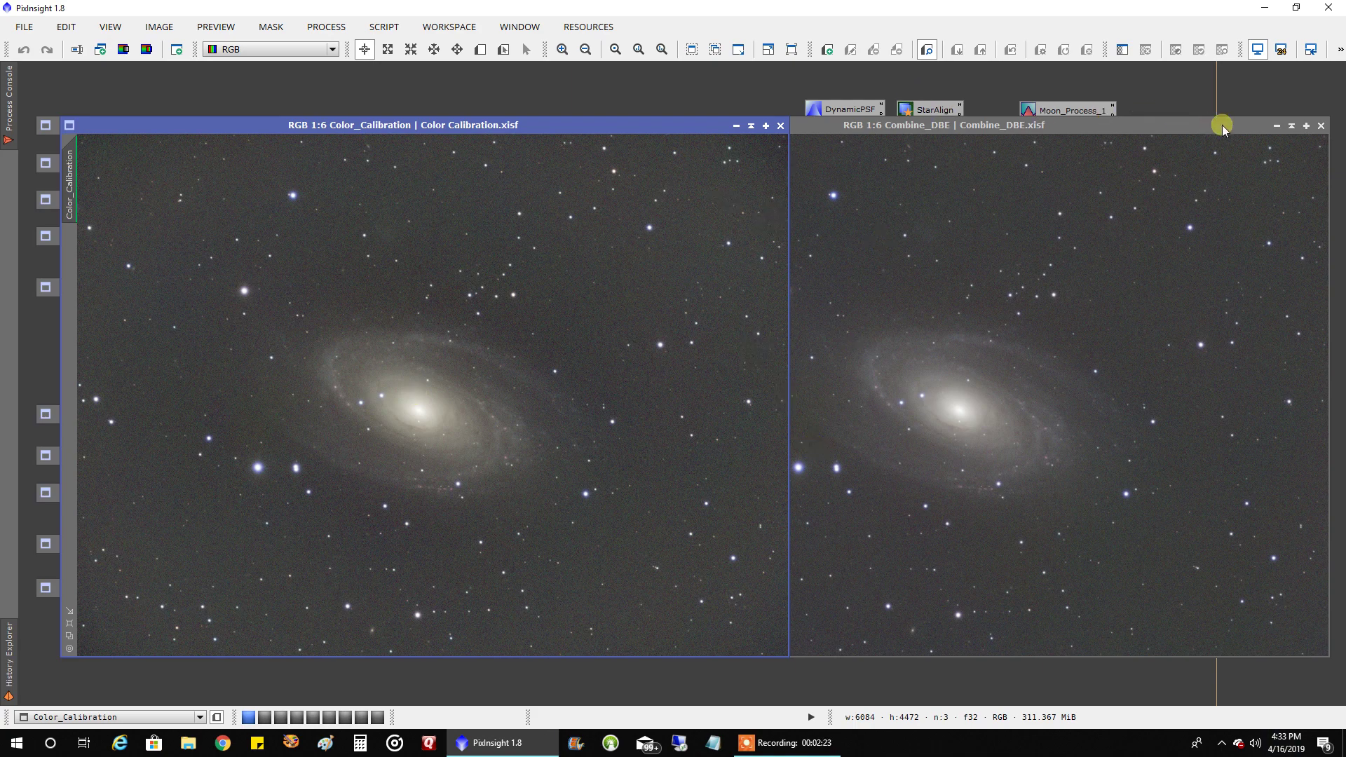
pyautogui.click(1292, 126)
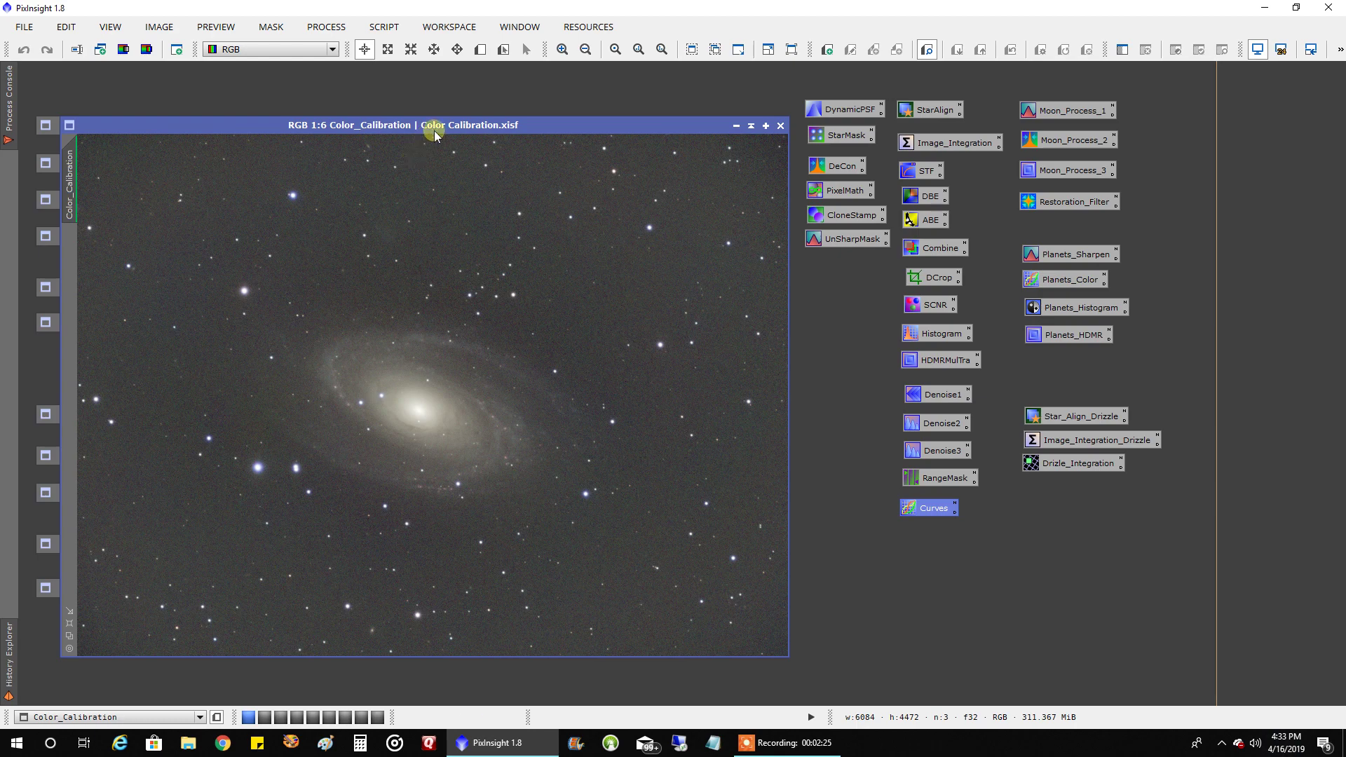
pyautogui.moveTo(464, 132); pyautogui.dragTo(909, 132)
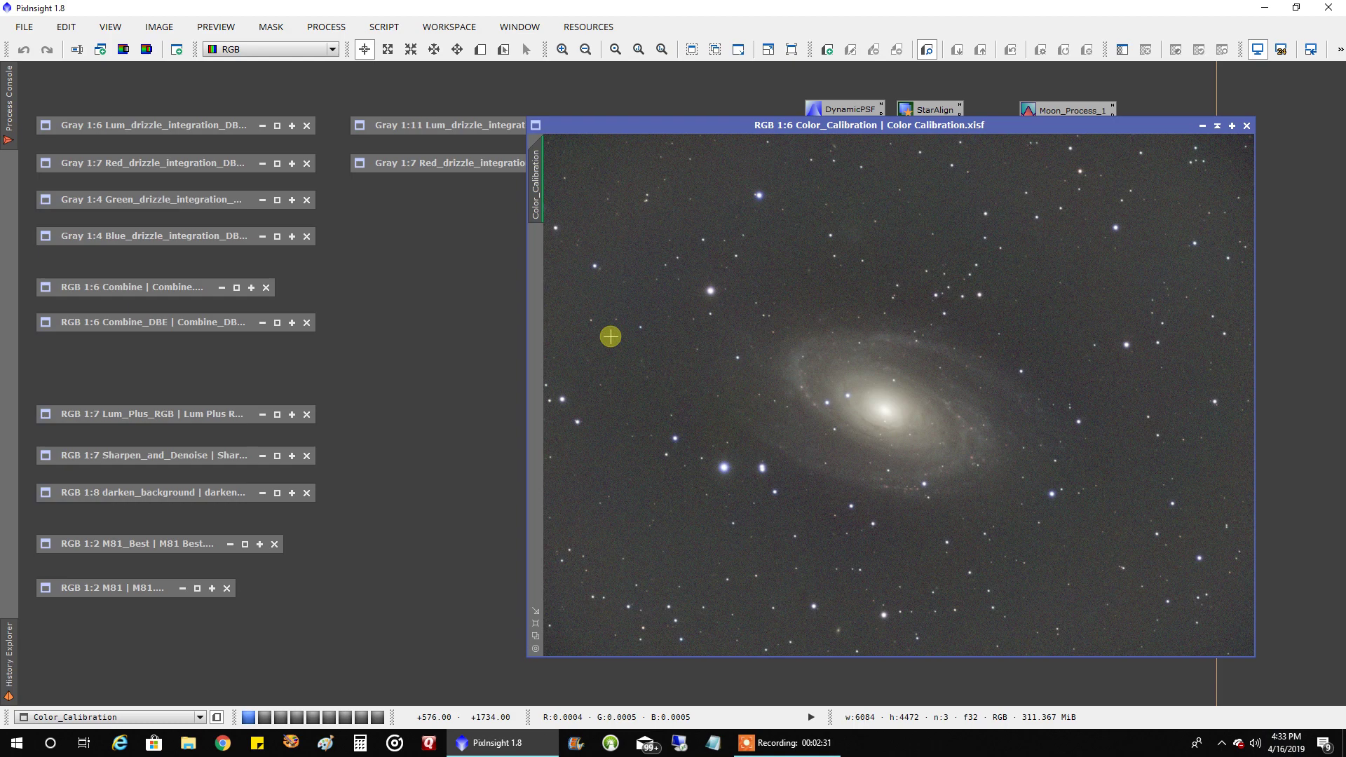
pyautogui.doubleClick(180, 416)
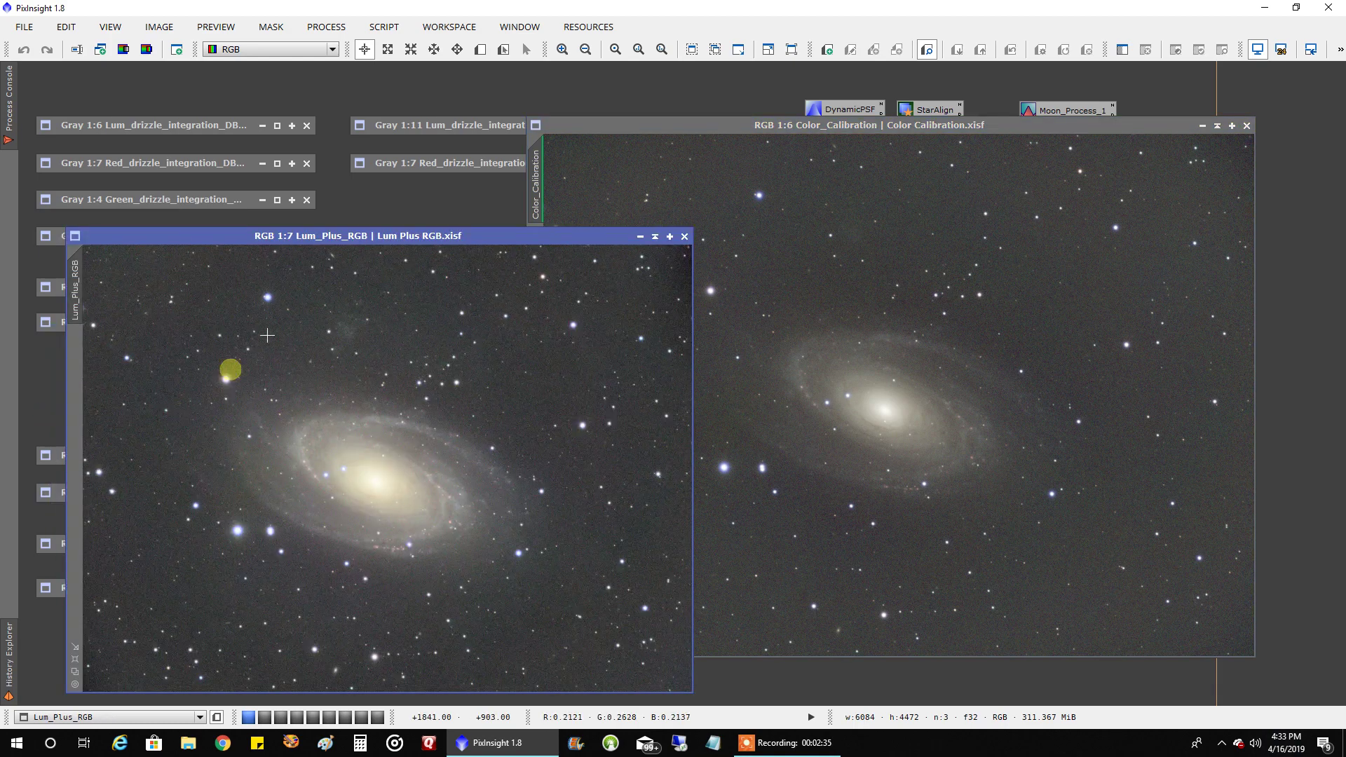
# - Zoom to compare Lum_Plus_RGB against Color_Calibration, then iconize Color_Calibration
pyautogui.moveTo(406, 239); pyautogui.dragTo(396, 136)
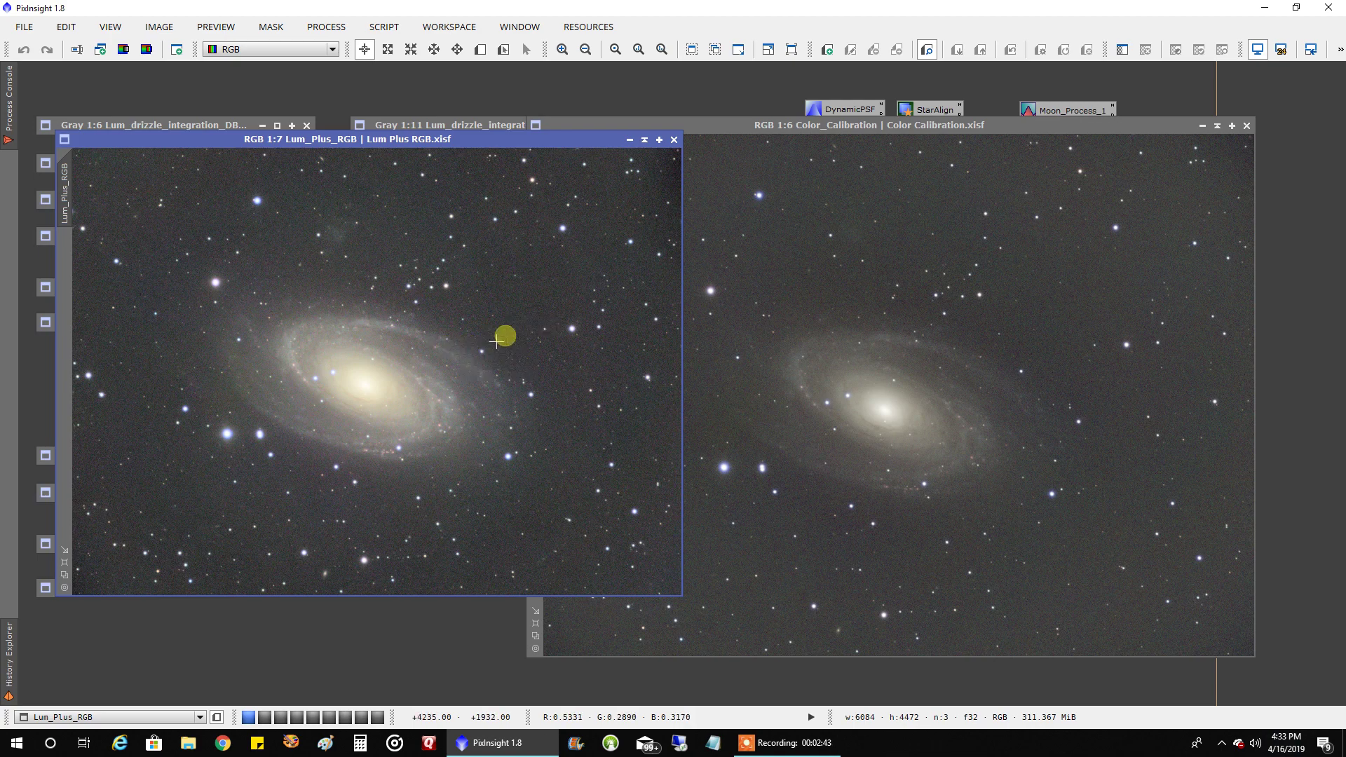
pyautogui.scroll(1, 464, 364)
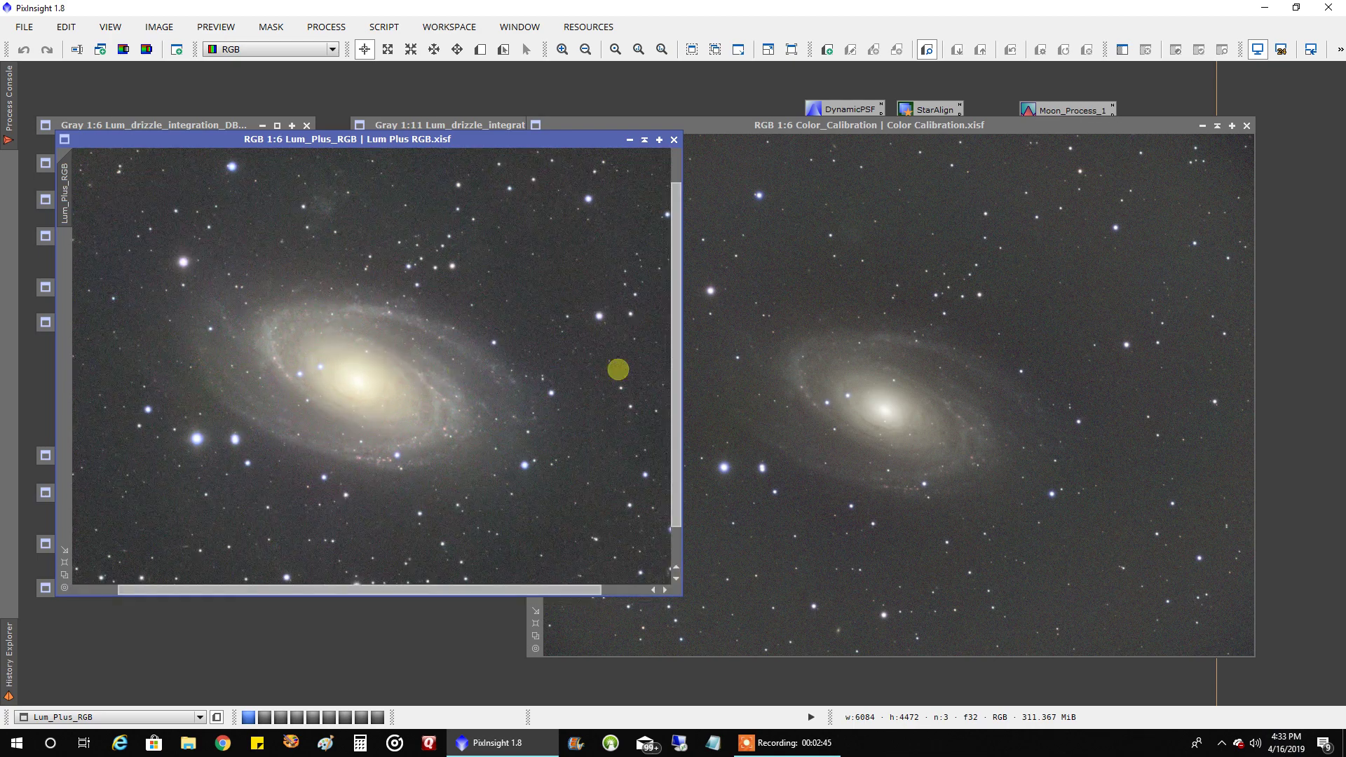
pyautogui.scroll(2, 877, 351)
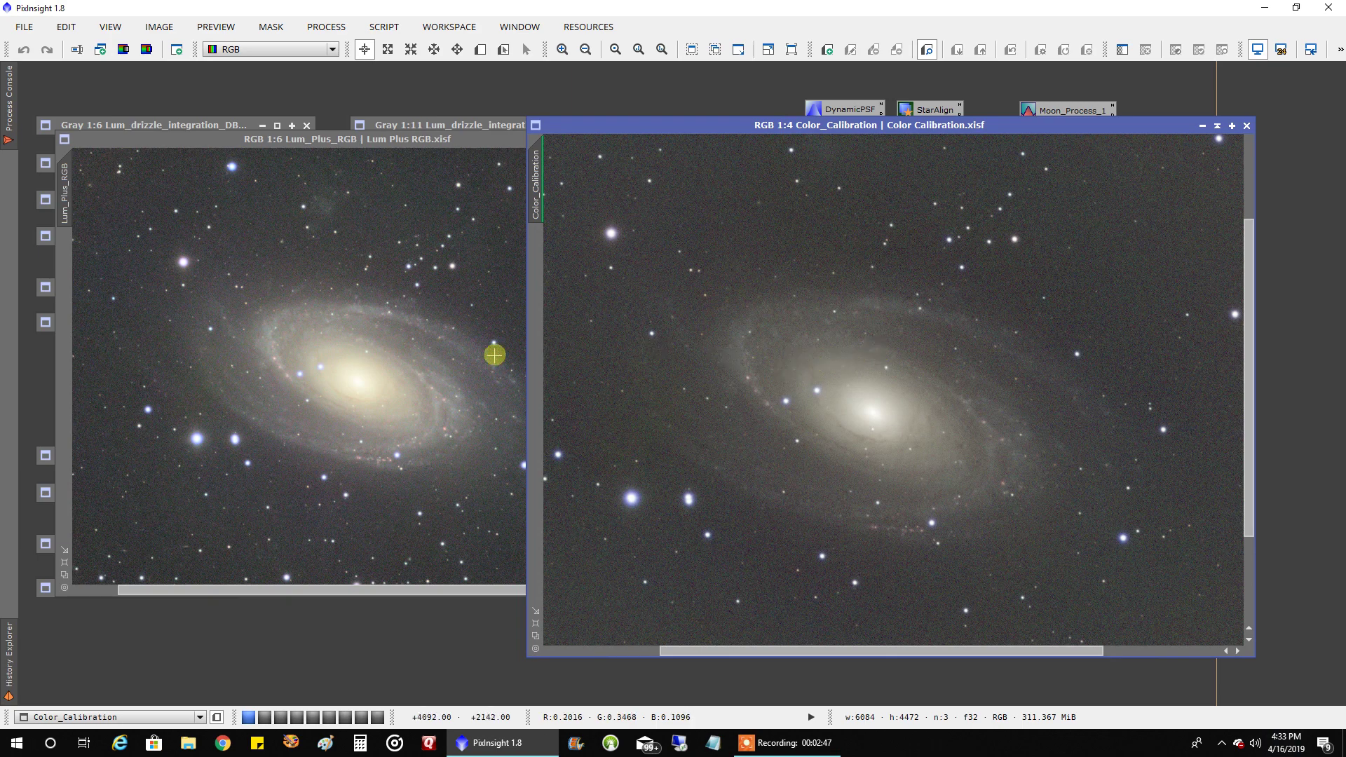
pyautogui.scroll(-1, 454, 341)
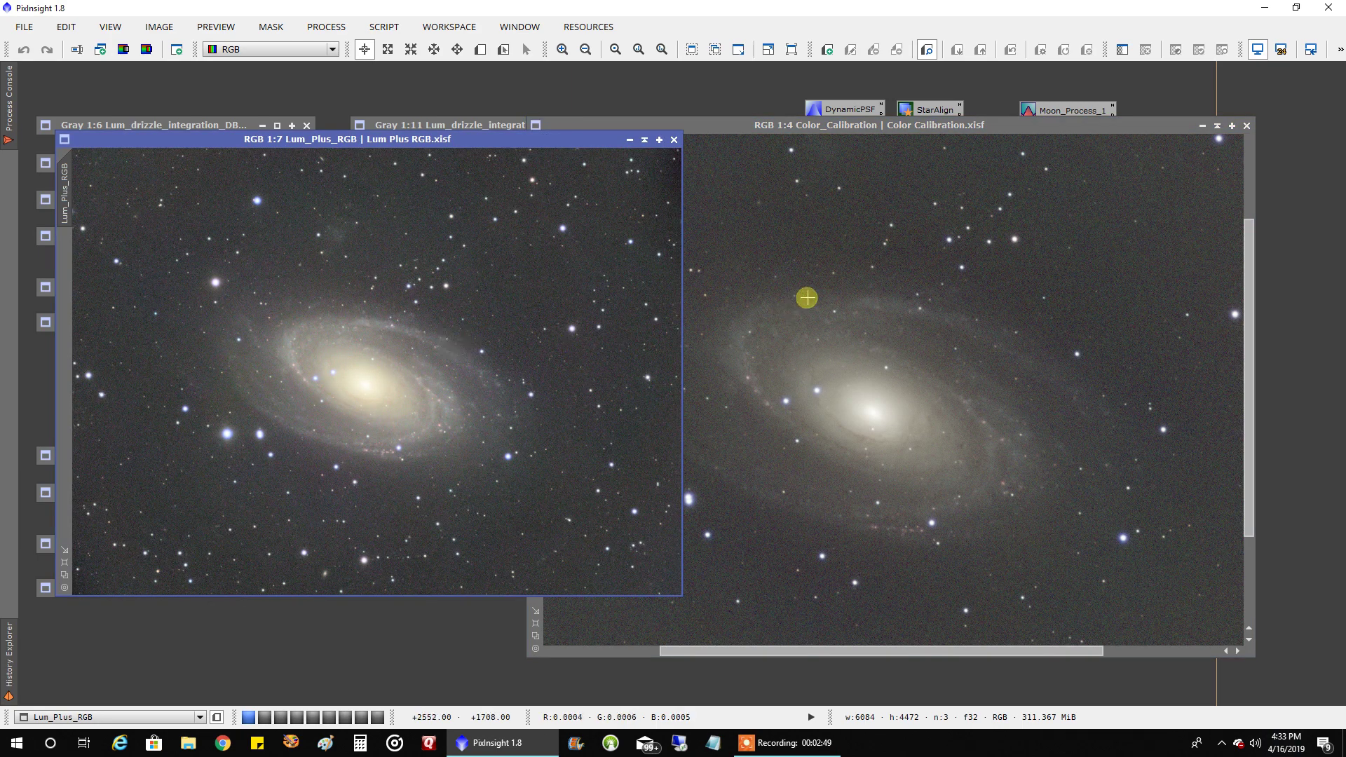
pyautogui.scroll(1, 808, 299)
pyautogui.scroll(2, 452, 312)
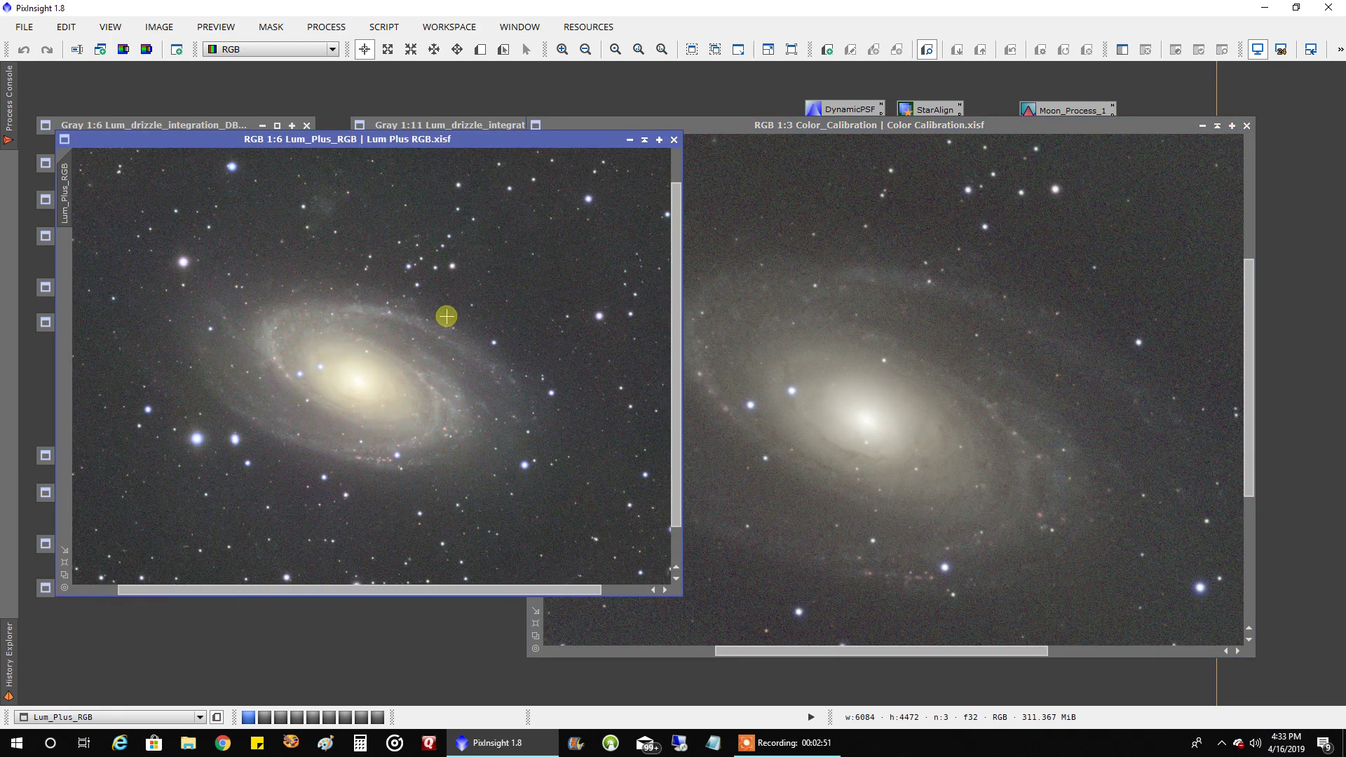
pyautogui.scroll(-3, 533, 300)
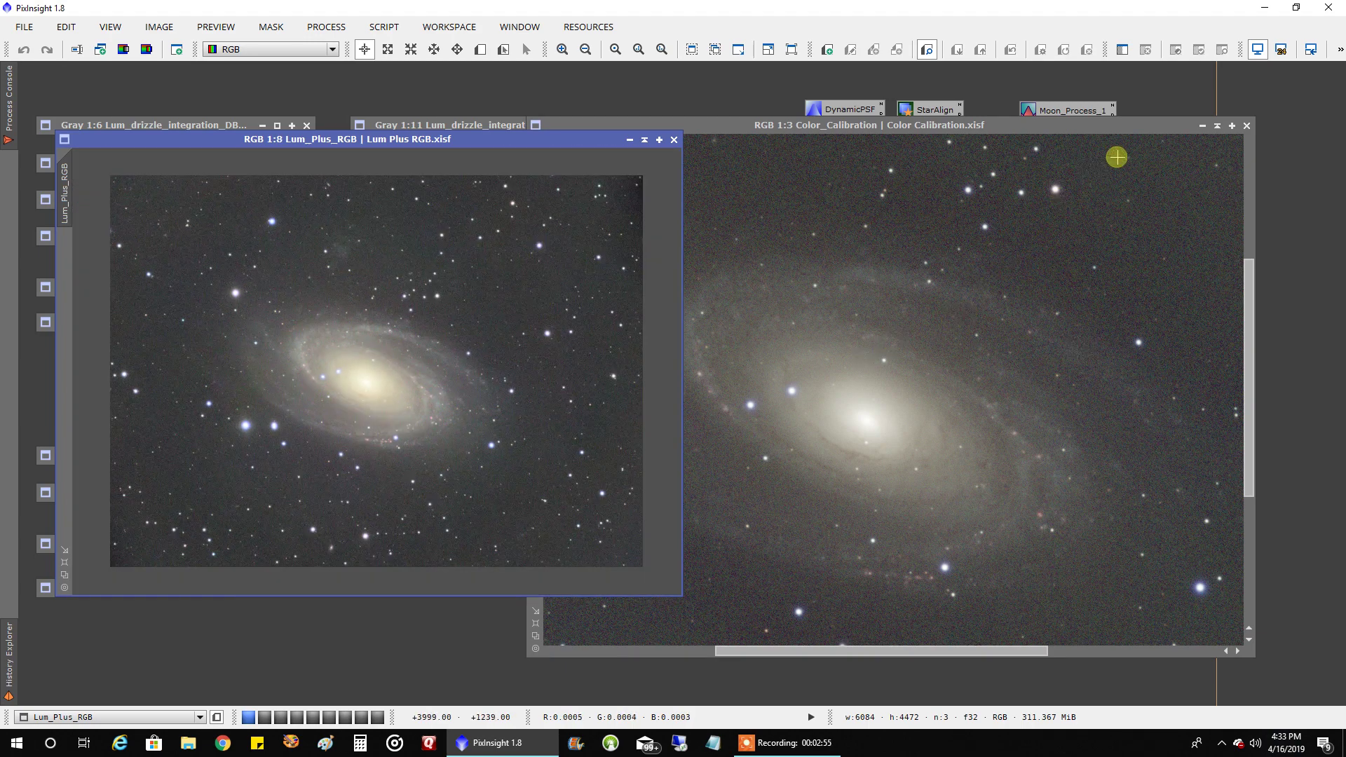
pyautogui.click(1218, 126)
# - Move Lum_Plus_RGB right, shade it to a title bar, and restore Lum_Plus_RGB from its icon
pyautogui.moveTo(578, 139); pyautogui.dragTo(1076, 188)
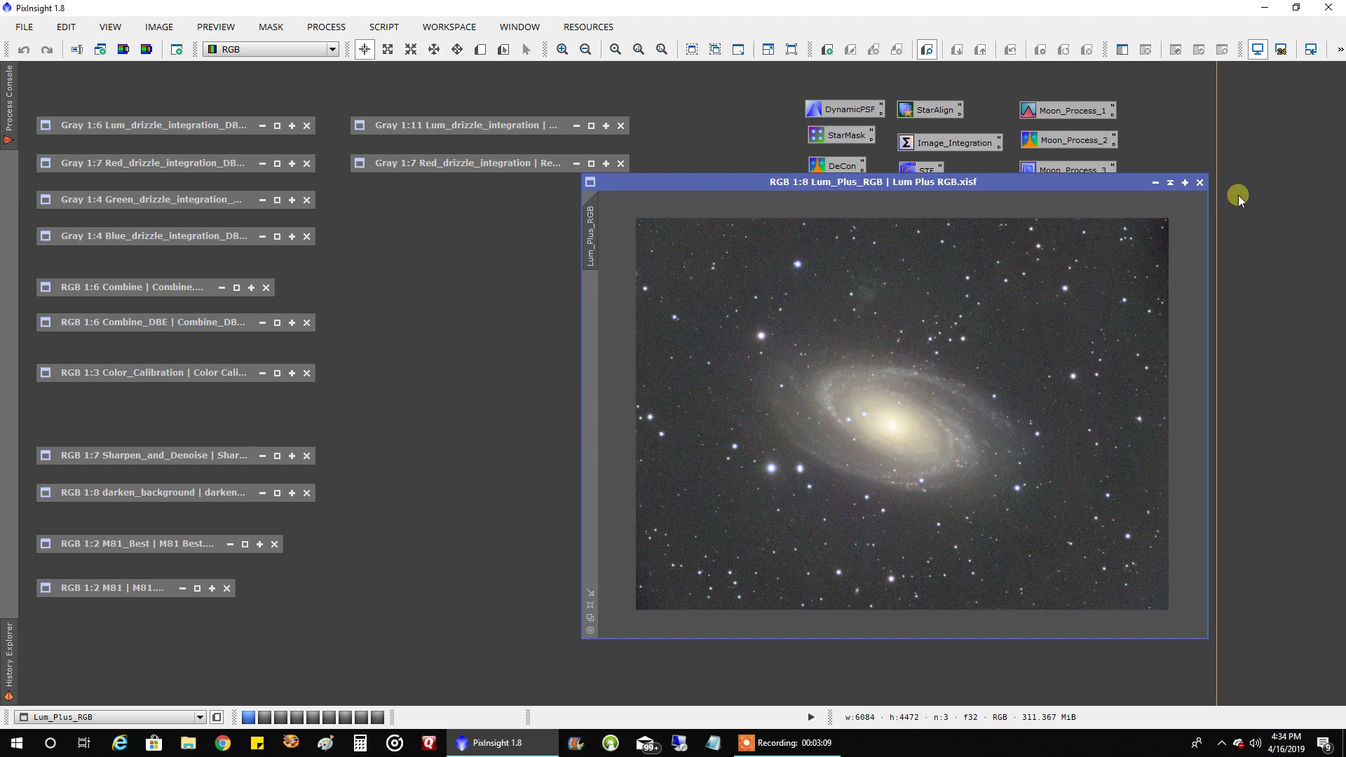
pyautogui.click(1171, 183)
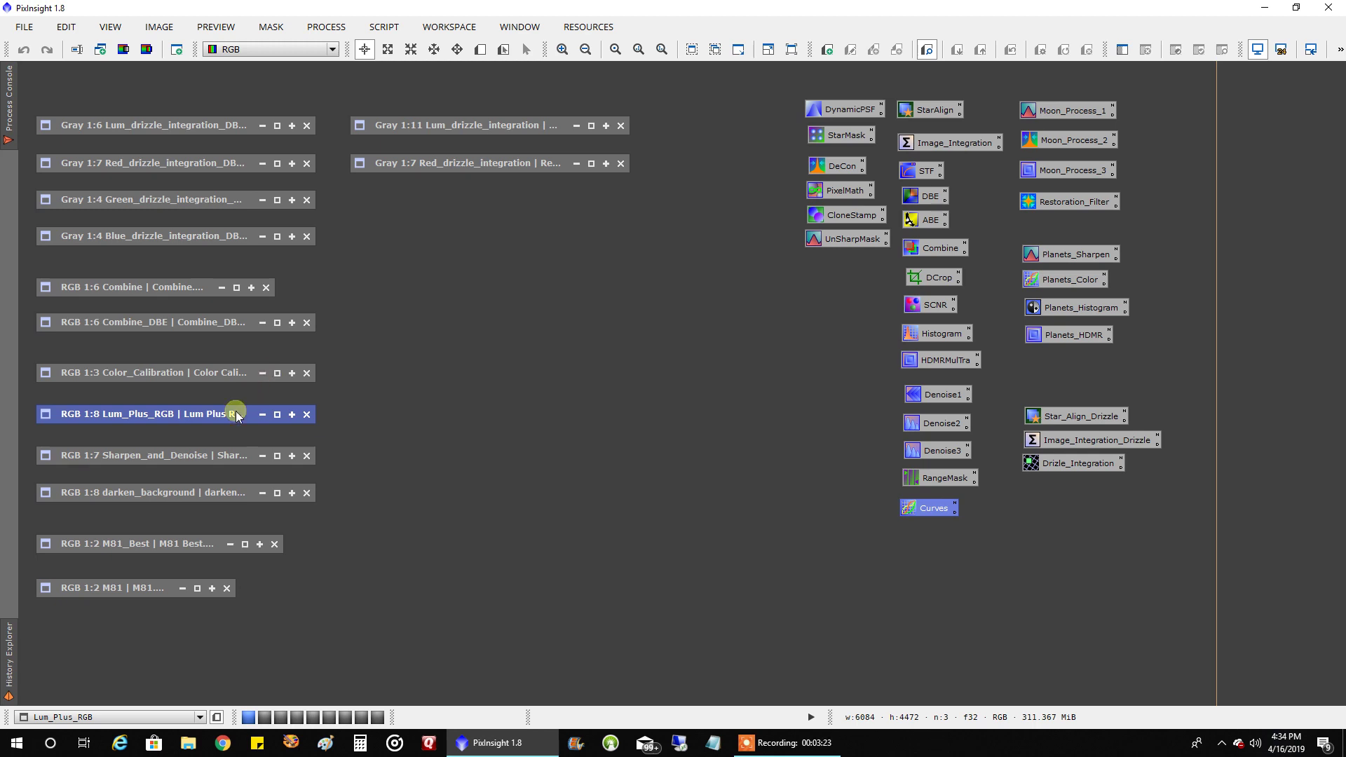
pyautogui.doubleClick(156, 419)
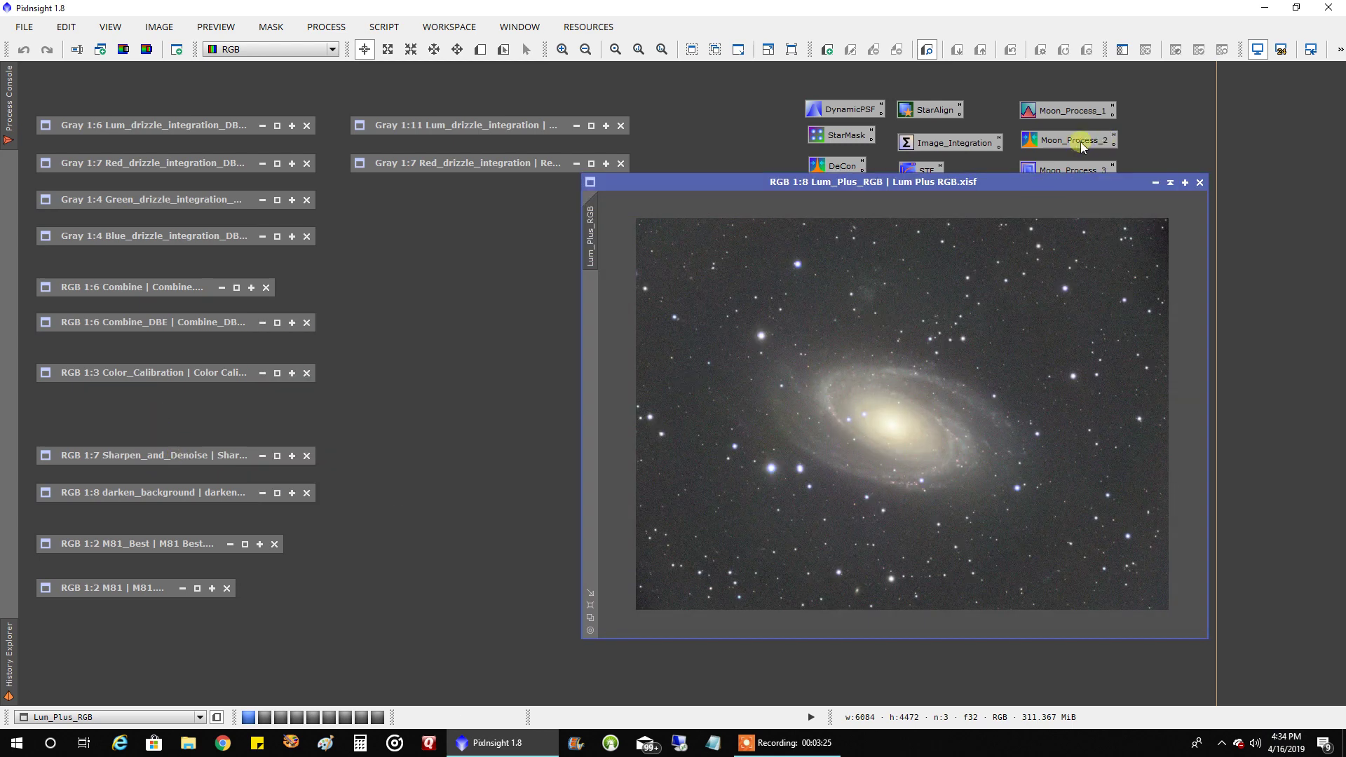
# - Open Sharpen_and_Denoise and arrange it beside Lum_Plus_RGB for comparison
pyautogui.moveTo(1027, 185); pyautogui.dragTo(1105, 171)
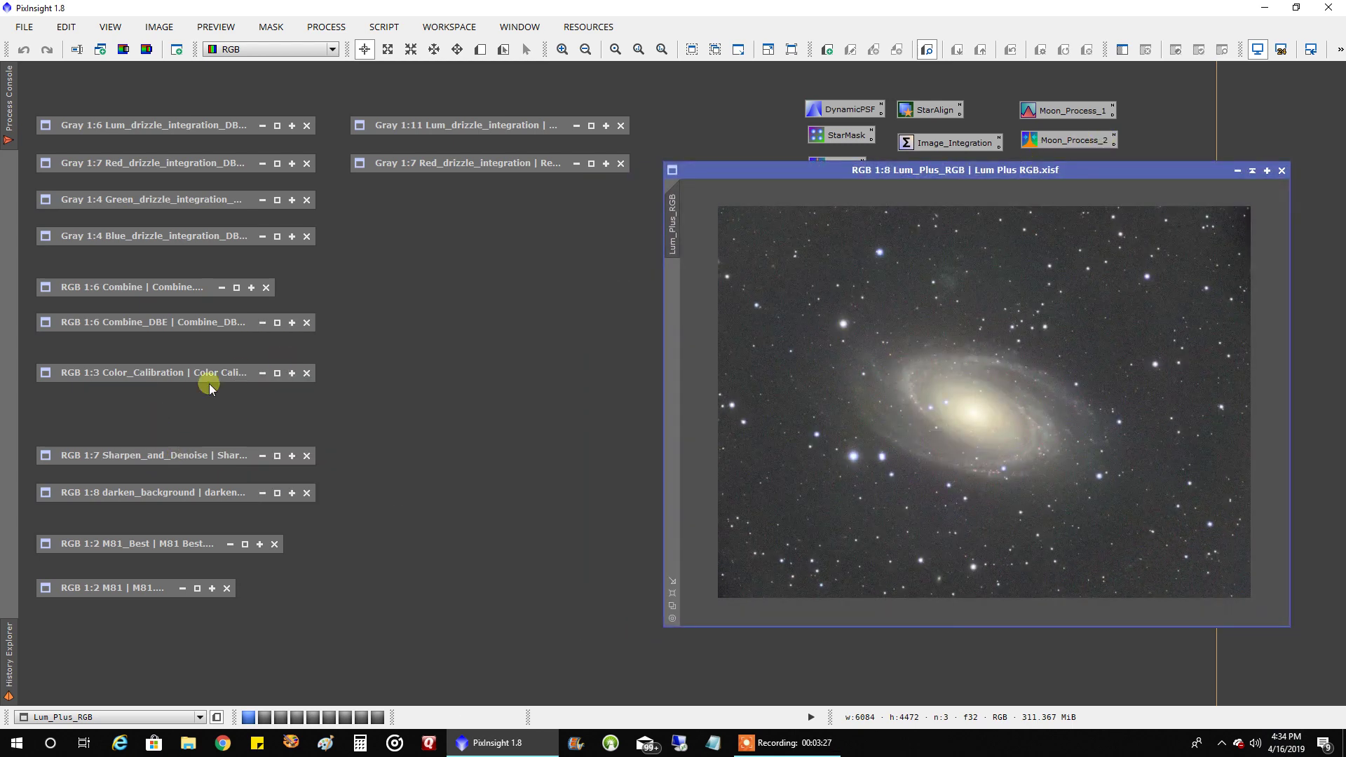
pyautogui.doubleClick(132, 455)
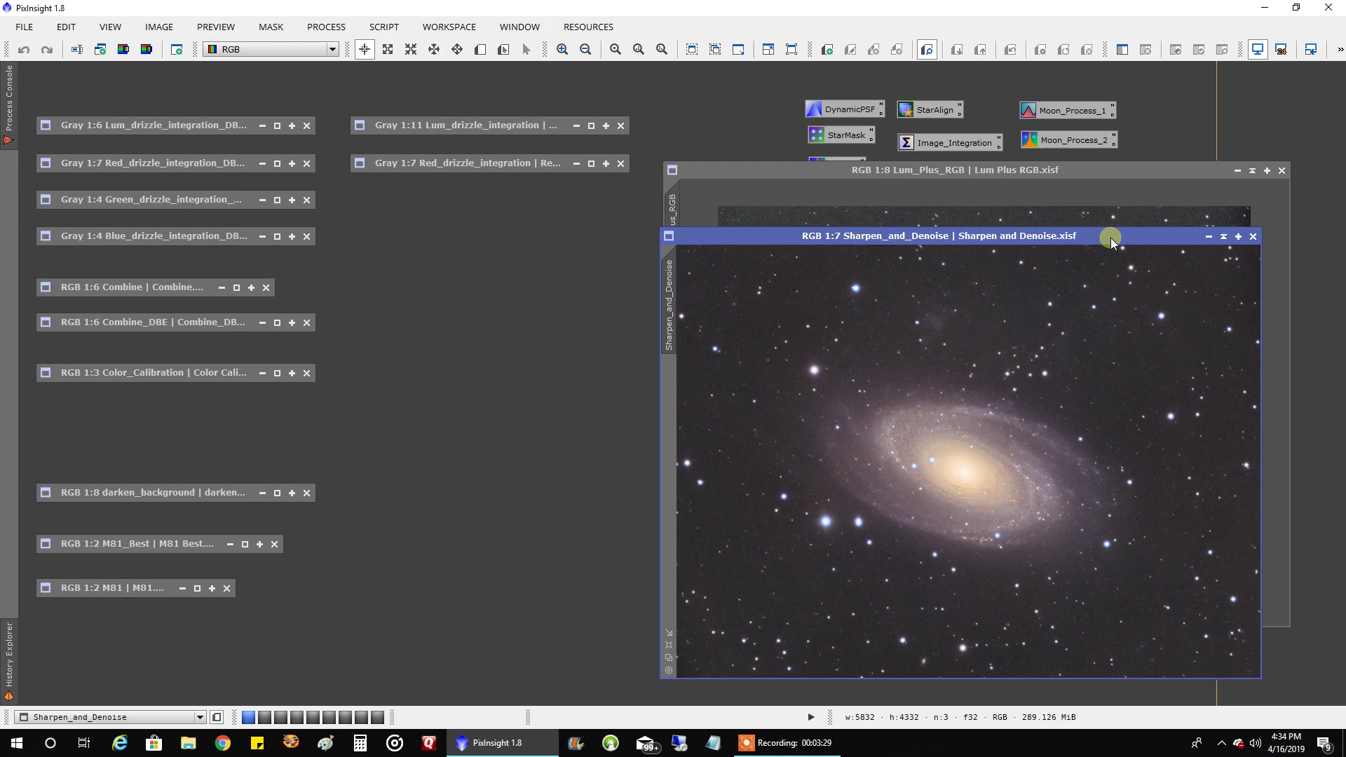
pyautogui.moveTo(1111, 238); pyautogui.dragTo(505, 187)
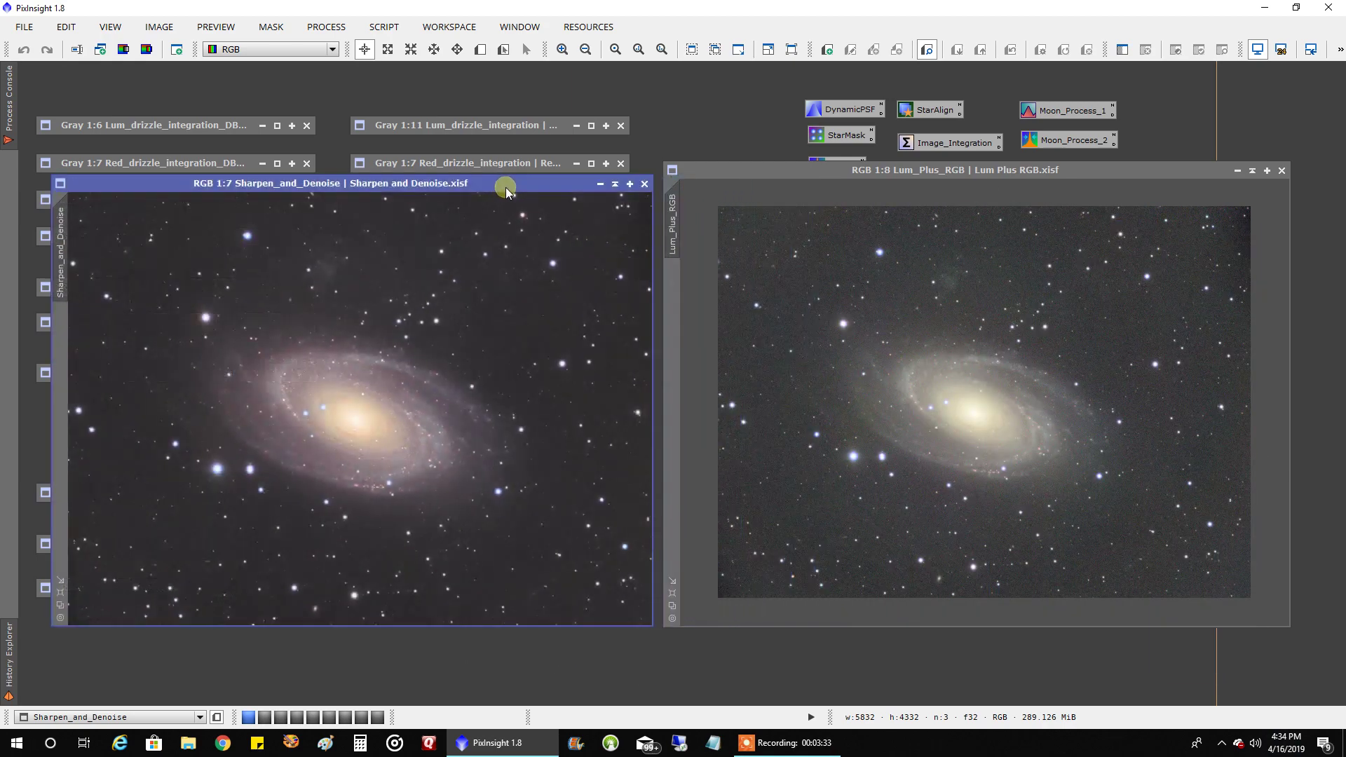
pyautogui.moveTo(996, 174); pyautogui.dragTo(965, 330)
pyautogui.doubleClick(943, 303)
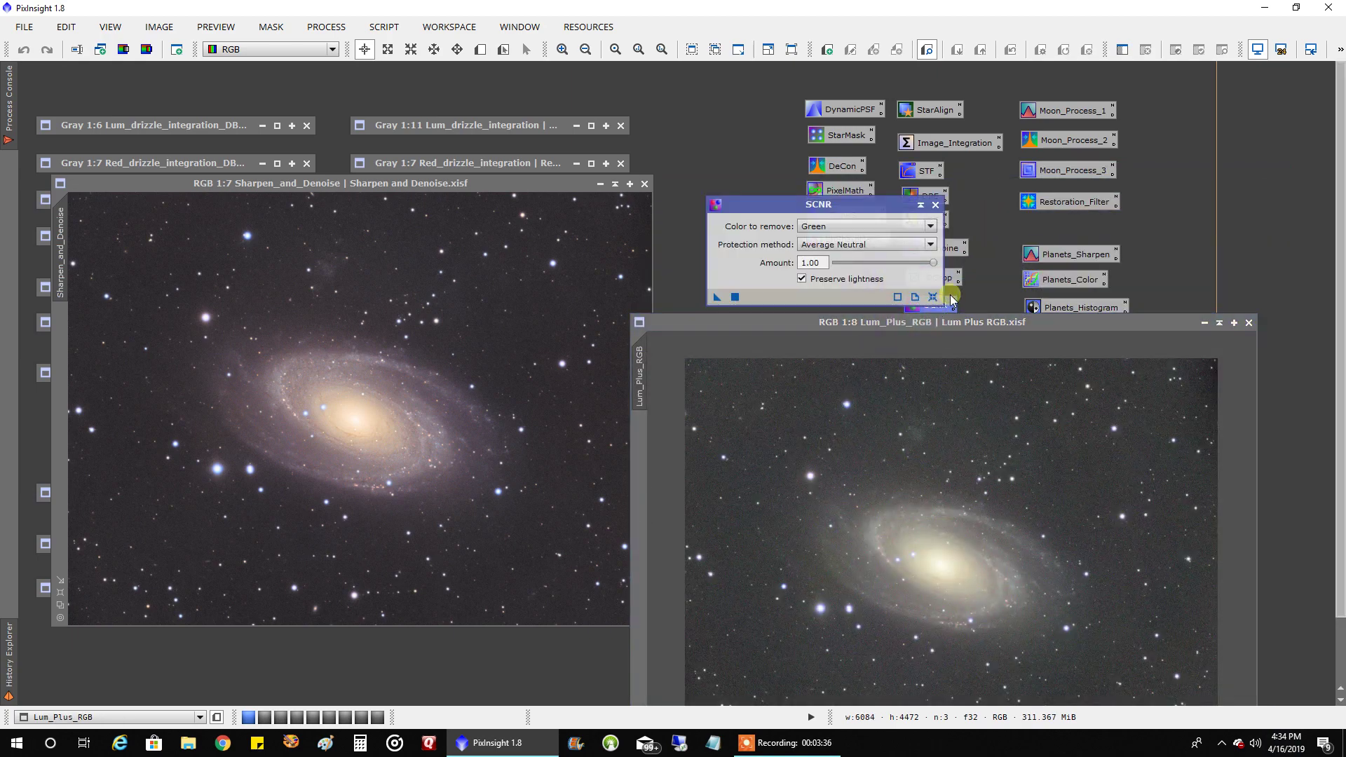
pyautogui.click(936, 204)
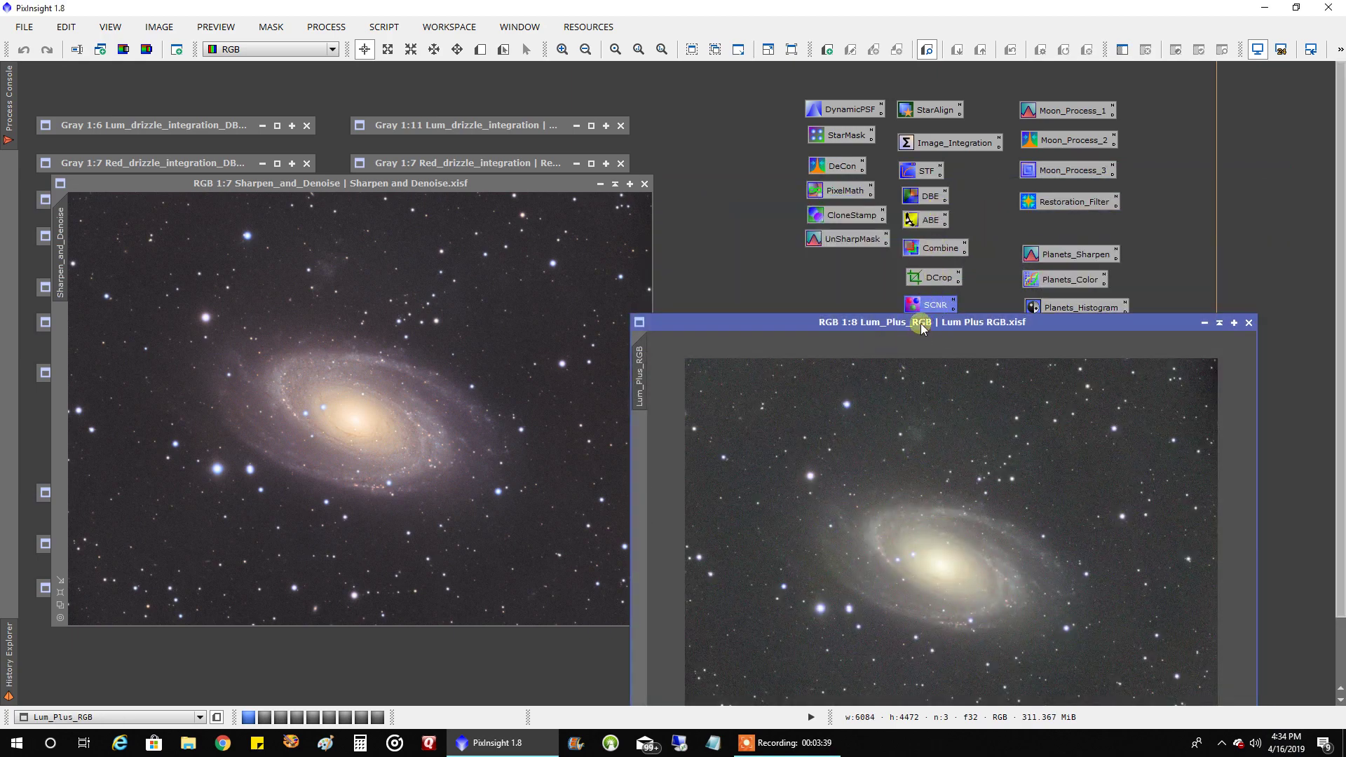
pyautogui.moveTo(921, 324); pyautogui.dragTo(974, 185)
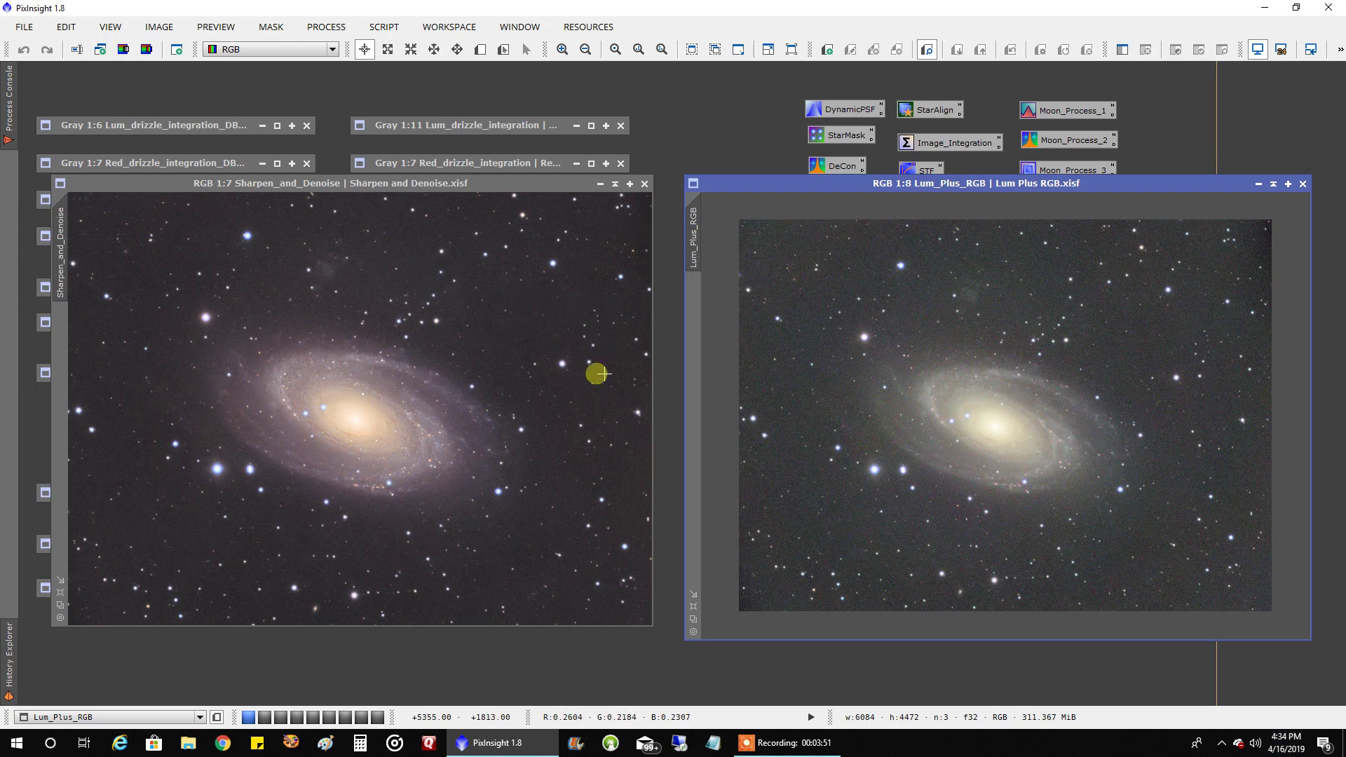
# - Iconize Lum_Plus_RGB, shift Sharpen_and_Denoise right, and open darken_background
pyautogui.click(1273, 184)
pyautogui.moveTo(314, 184); pyautogui.dragTo(939, 184)
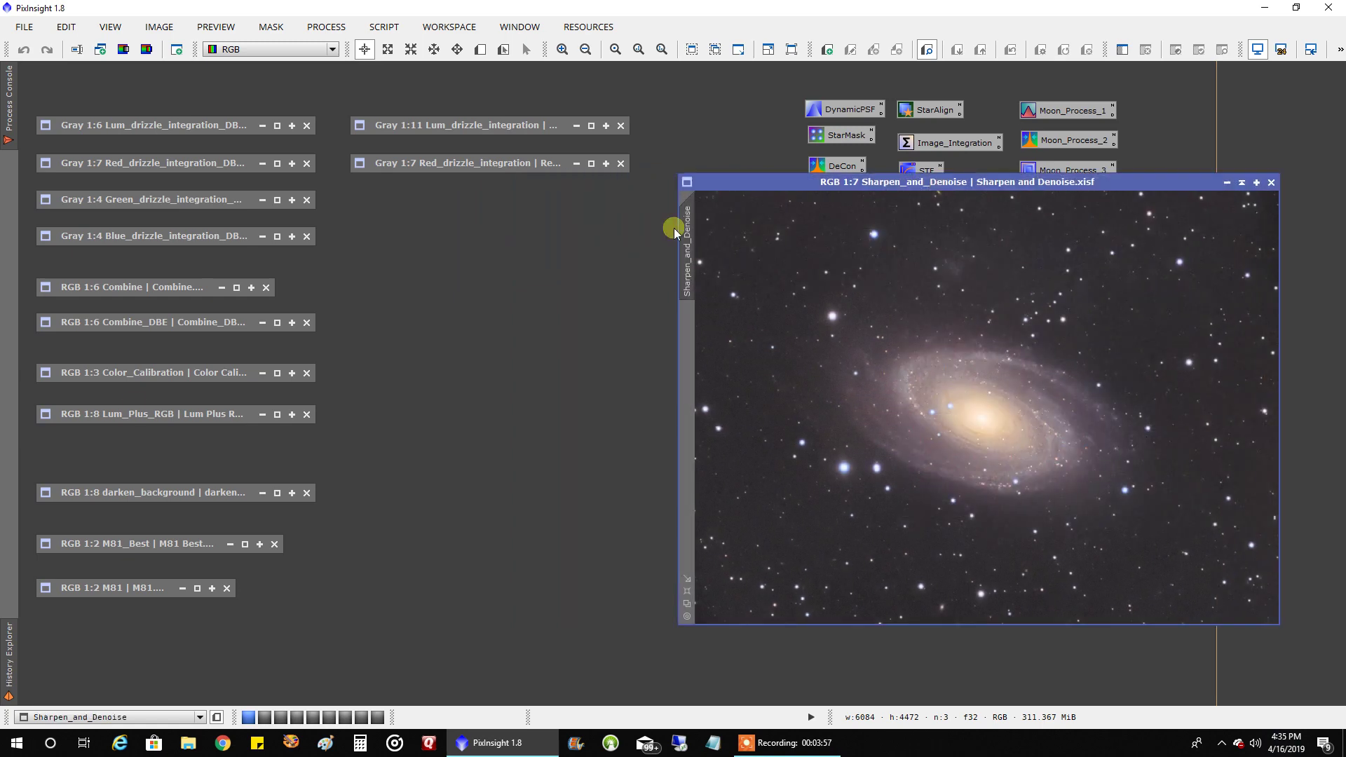
pyautogui.doubleClick(96, 492)
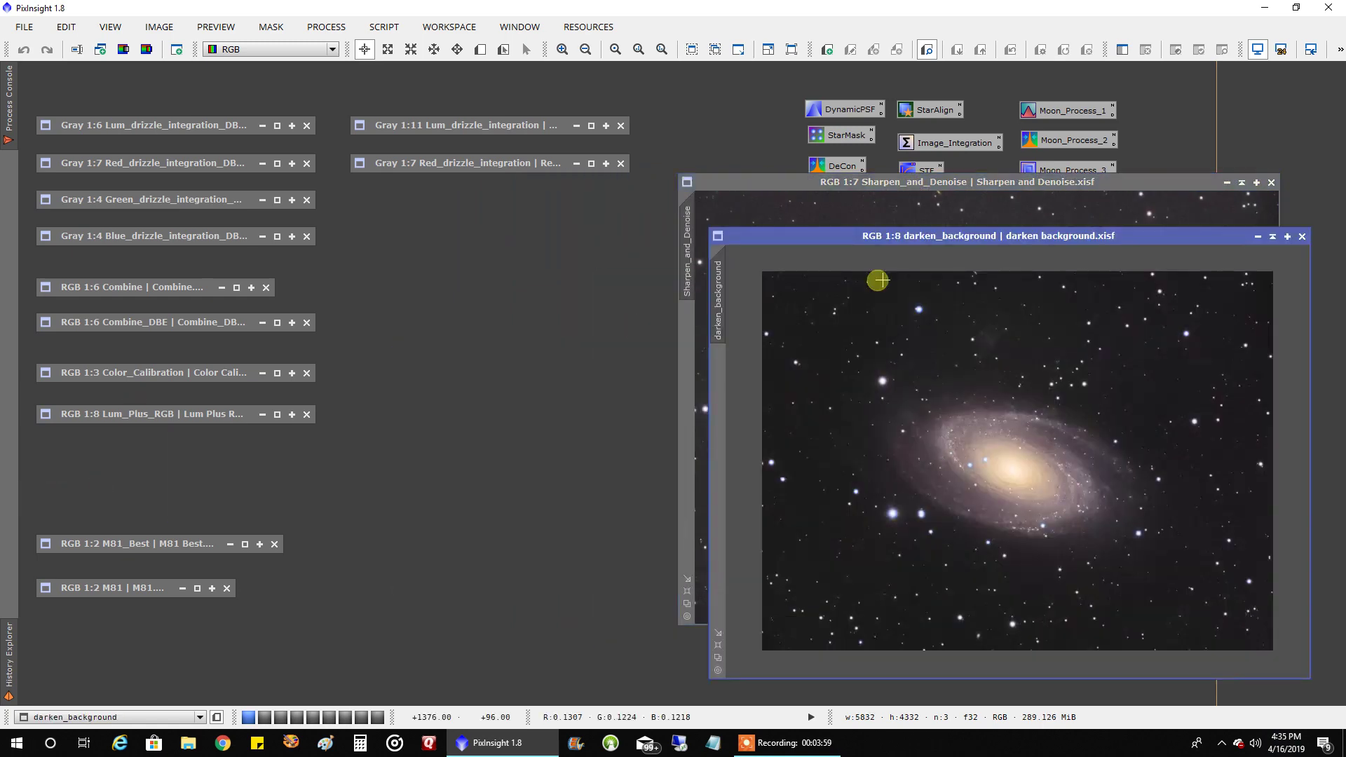
# - Compare darken_background with a reopened Lum_Plus_RGB, then iconize Lum_Plus_RGB again
pyautogui.moveTo(979, 236); pyautogui.dragTo(330, 186)
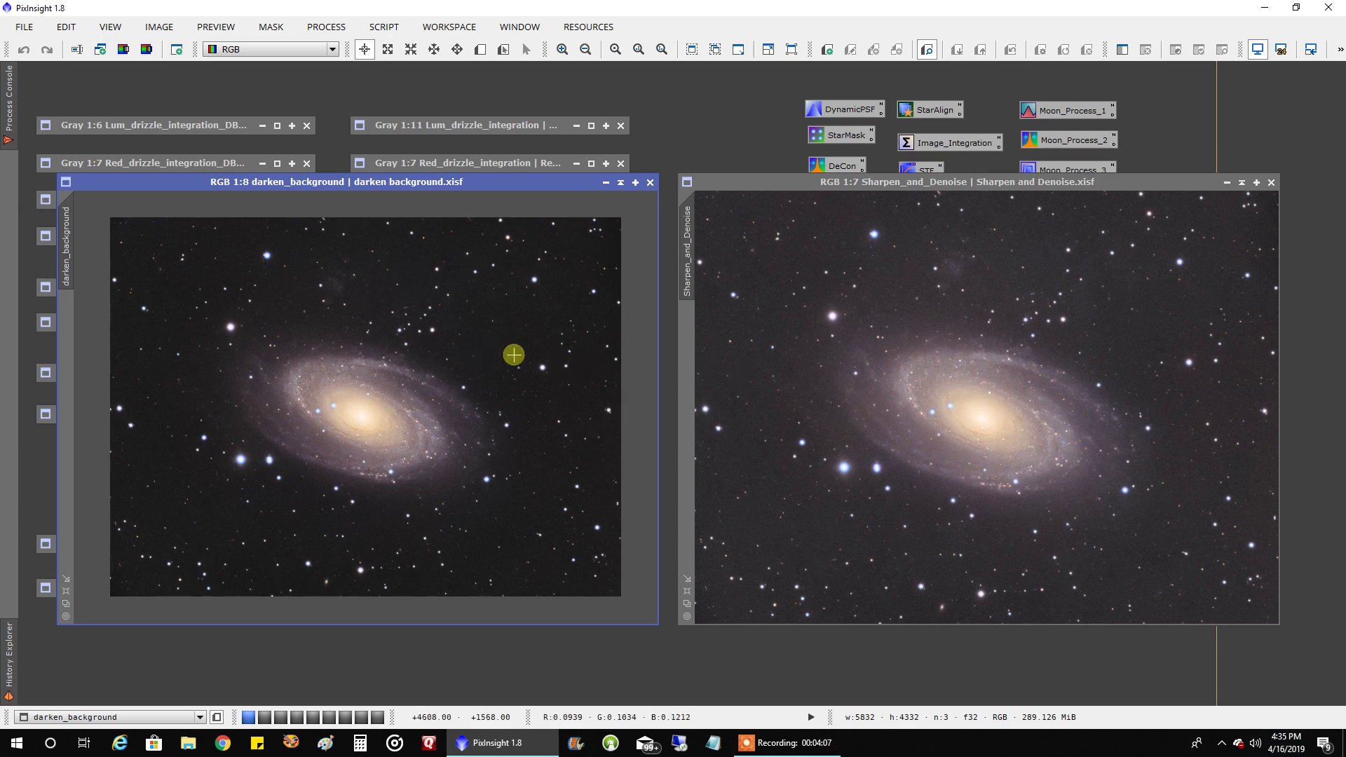
pyautogui.moveTo(401, 181); pyautogui.dragTo(1035, 218)
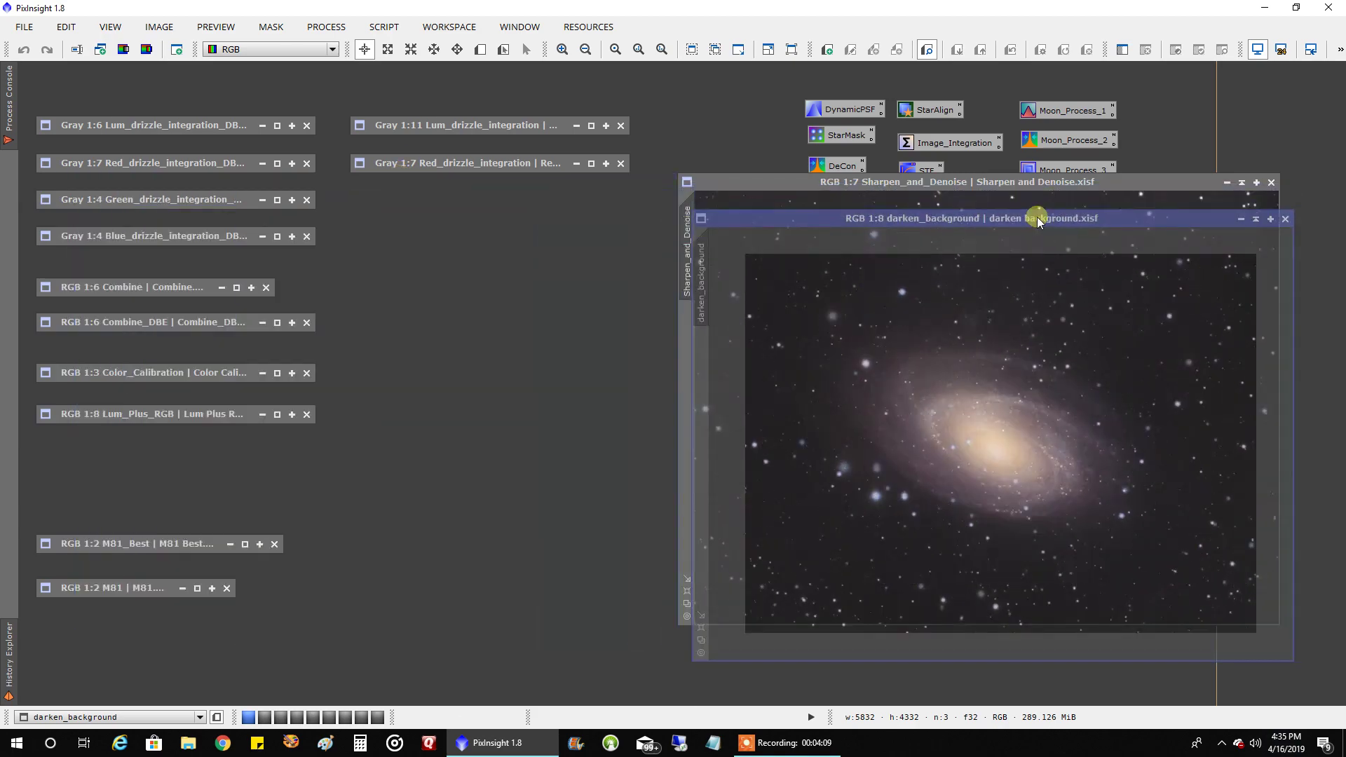
pyautogui.click(195, 414)
pyautogui.doubleClick(195, 414)
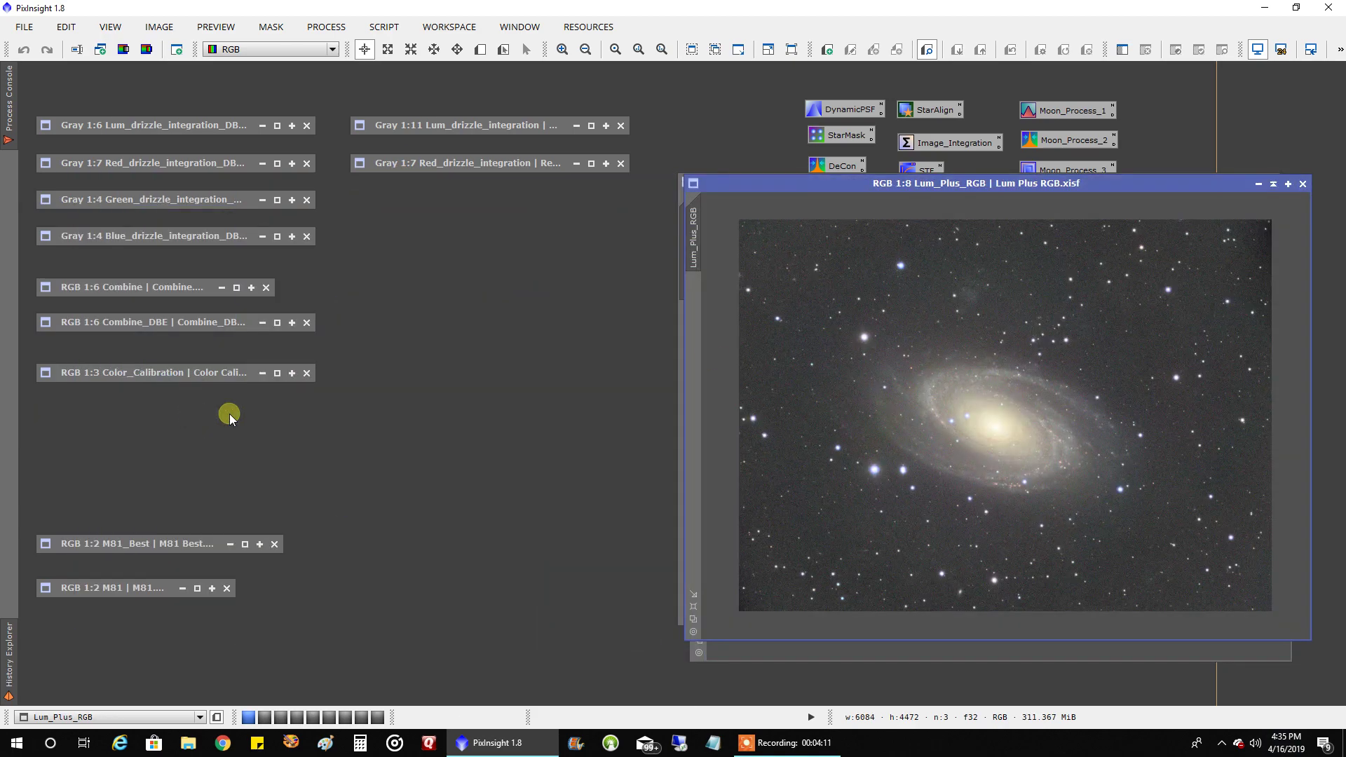
pyautogui.moveTo(1206, 185); pyautogui.dragTo(732, 183)
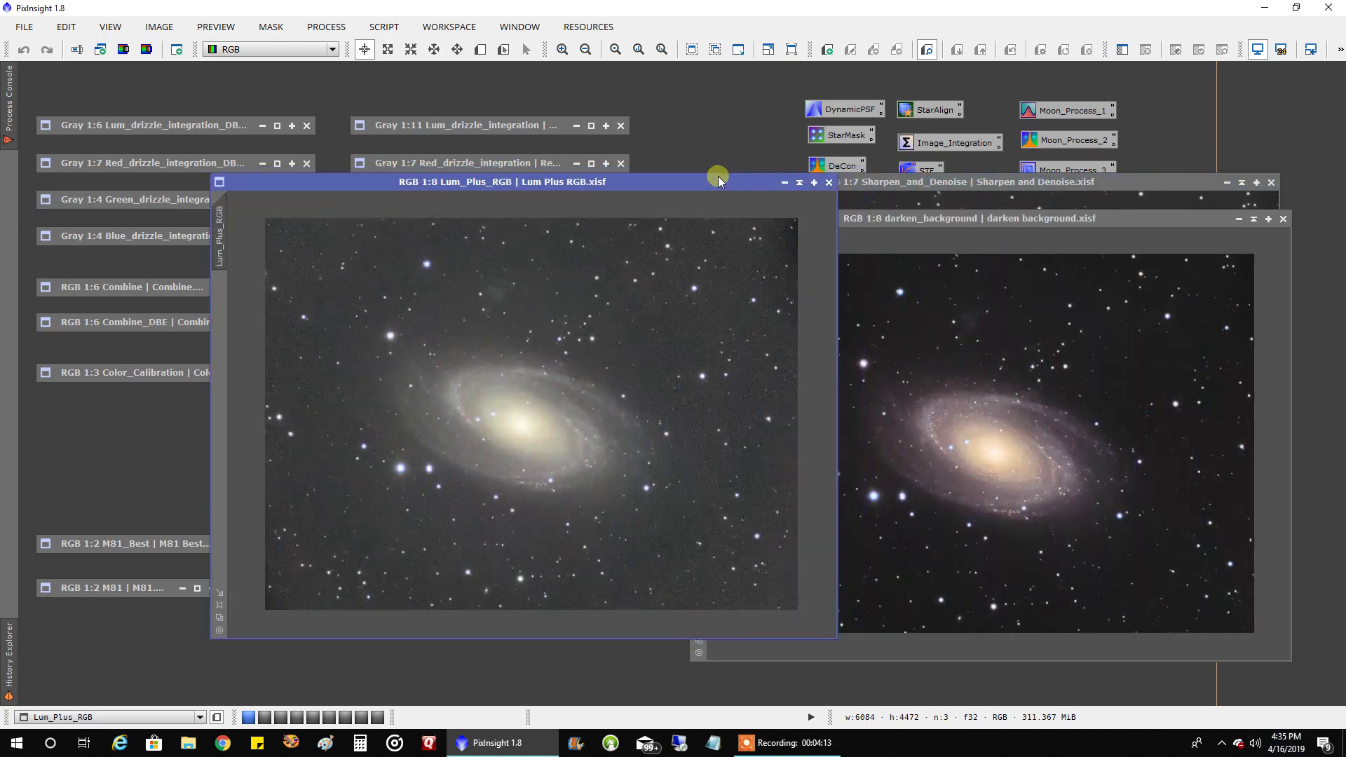
pyautogui.click(800, 184)
# - Set darken_background beside Sharpen_and_Denoise, then iconize Sharpen_and_Denoise
pyautogui.moveTo(940, 219); pyautogui.dragTo(293, 189)
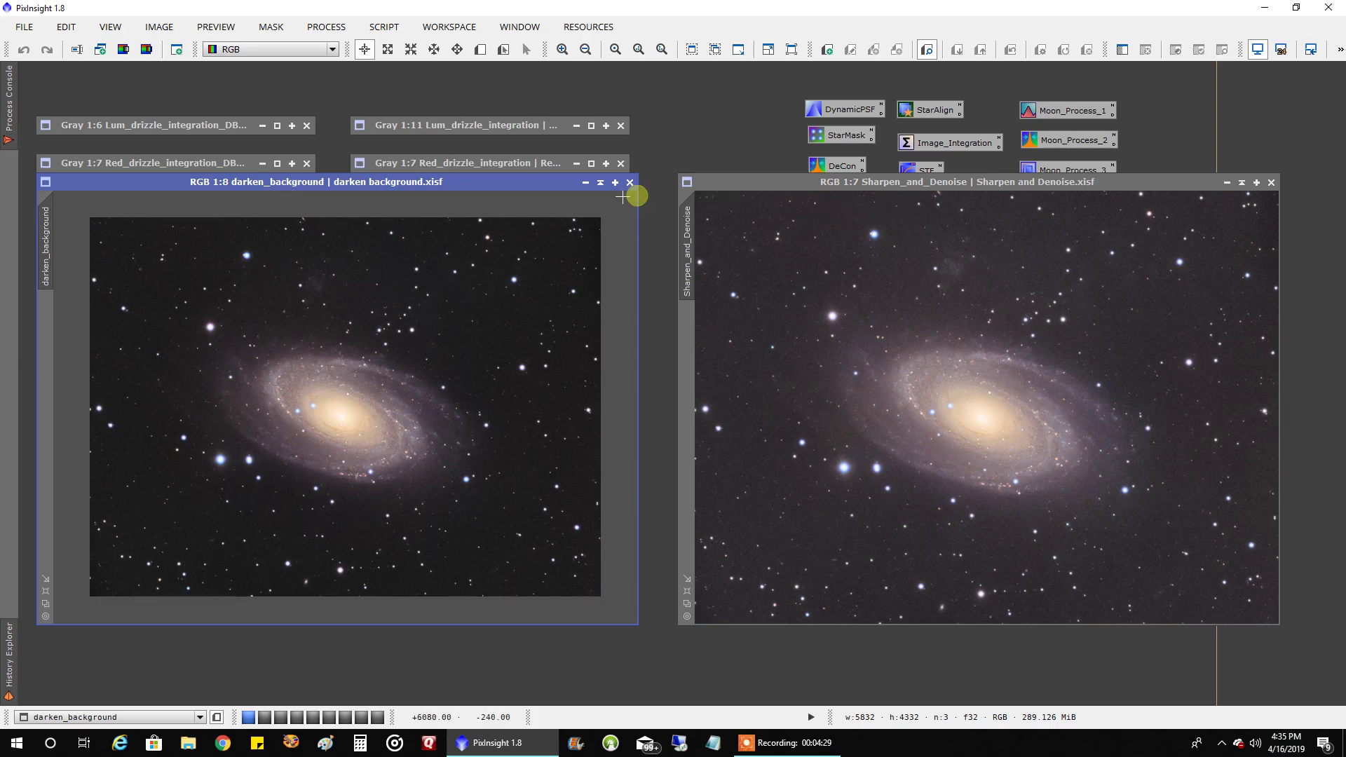
pyautogui.click(1242, 183)
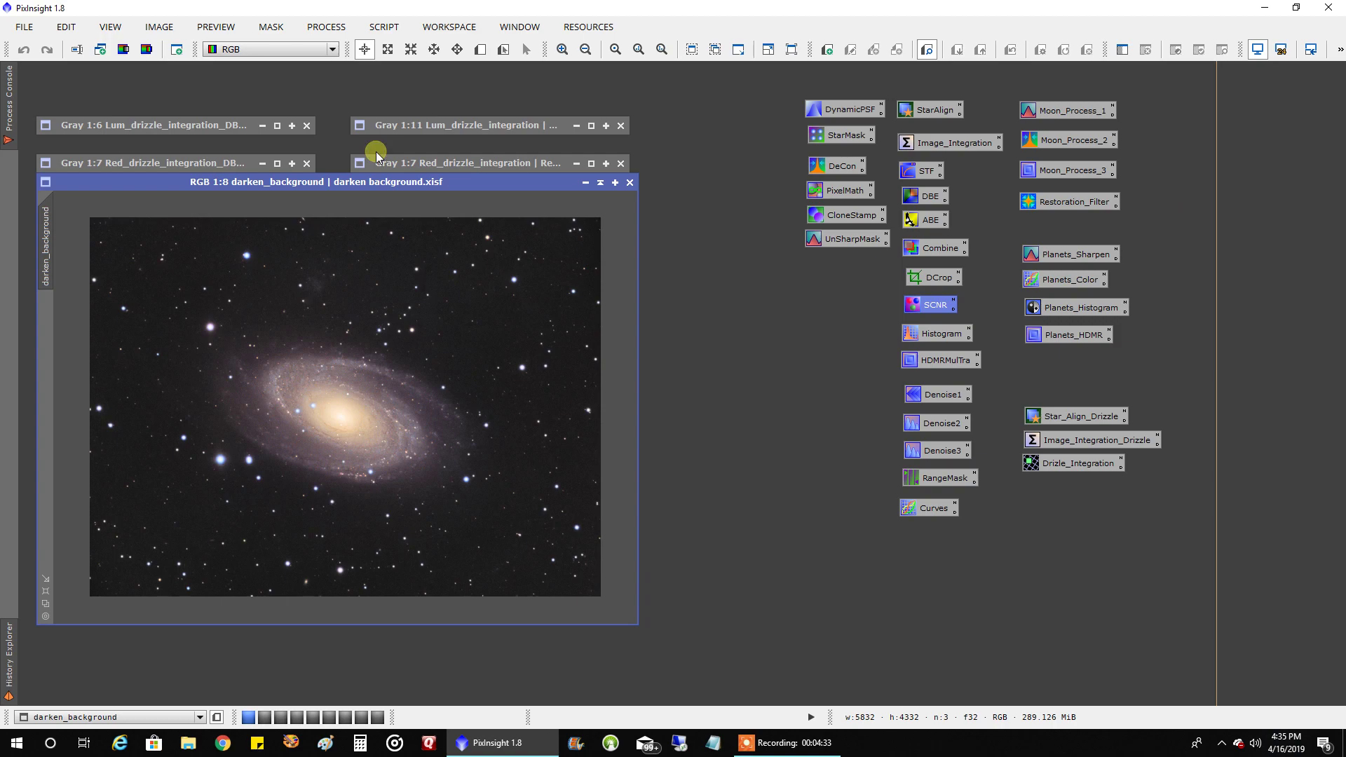
pyautogui.moveTo(369, 185); pyautogui.dragTo(1038, 186)
# - Open M81_Best, zoom and place it beside darken_background, then iconize darken_background
pyautogui.doubleClick(154, 544)
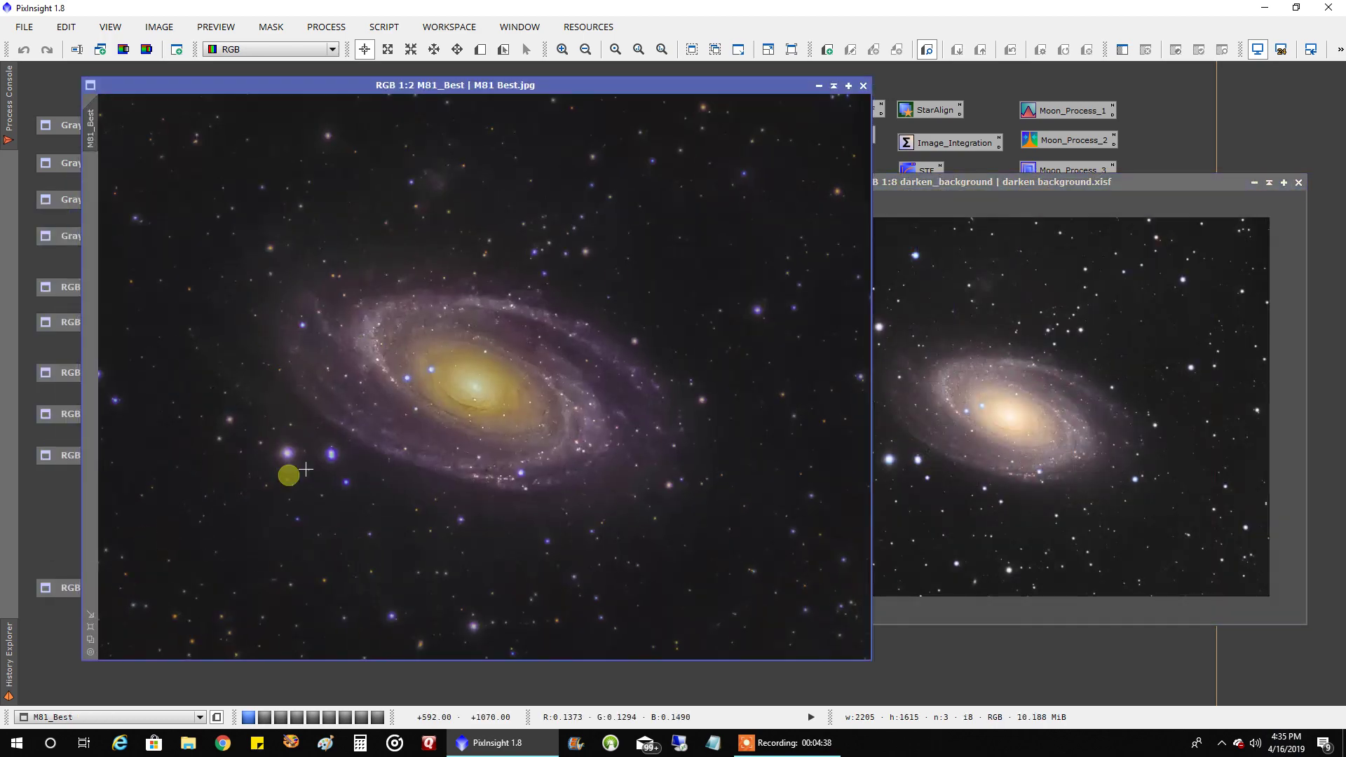
pyautogui.click(791, 51)
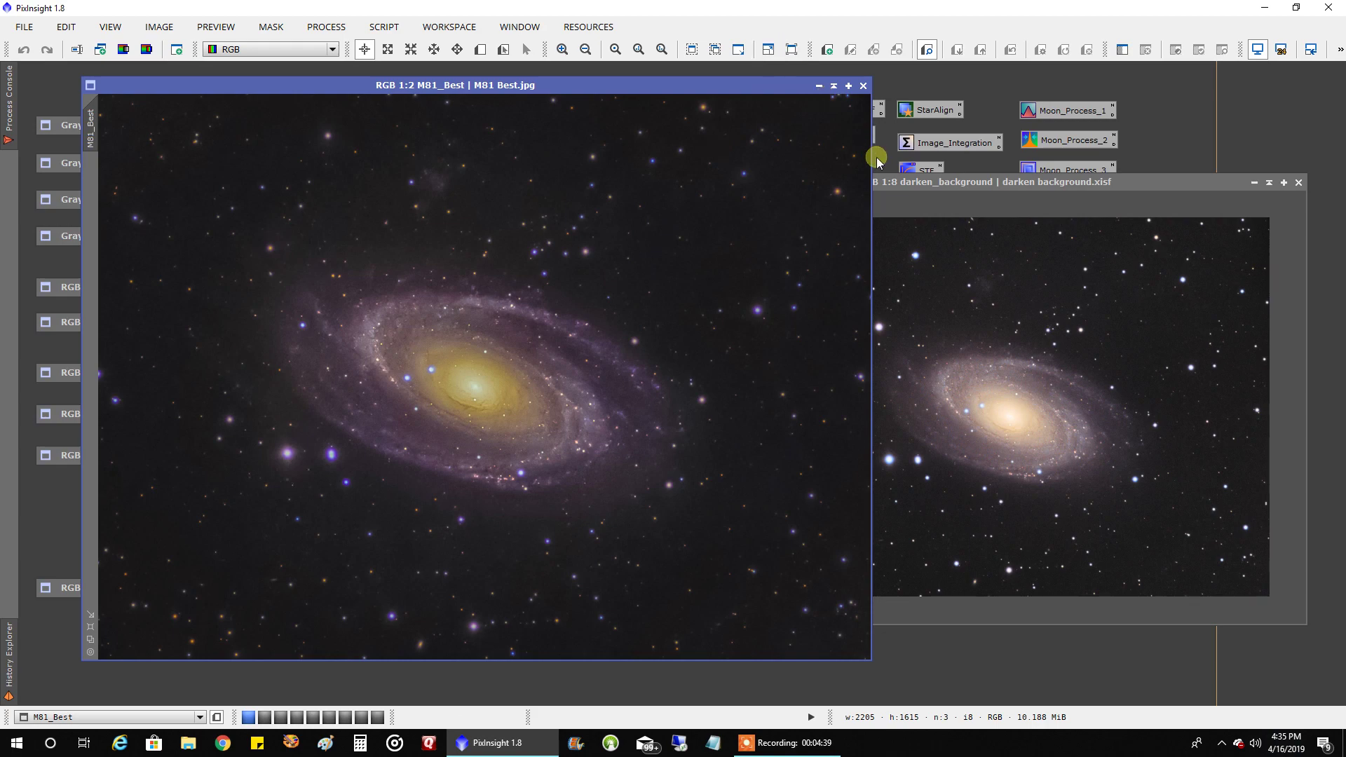
pyautogui.scroll(-1, 845, 178)
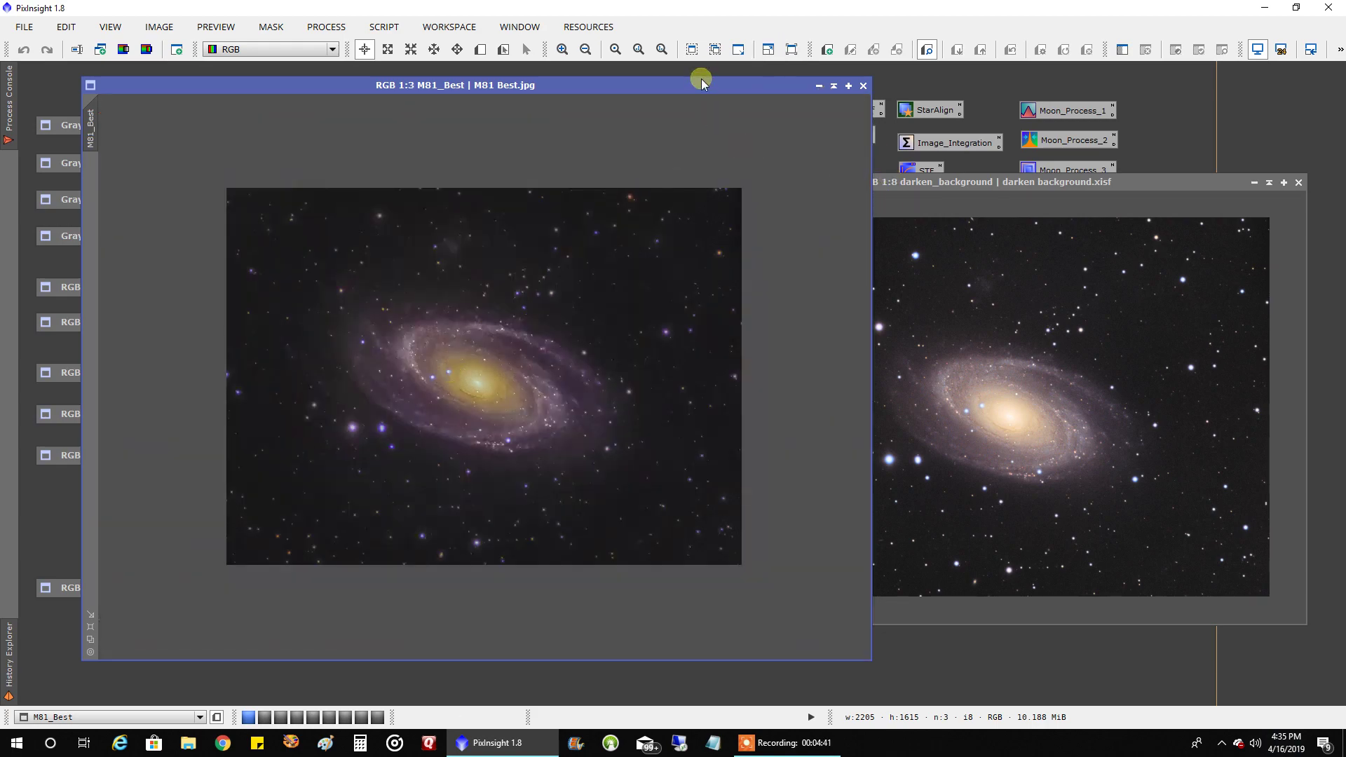
pyautogui.moveTo(697, 82); pyautogui.dragTo(623, 127)
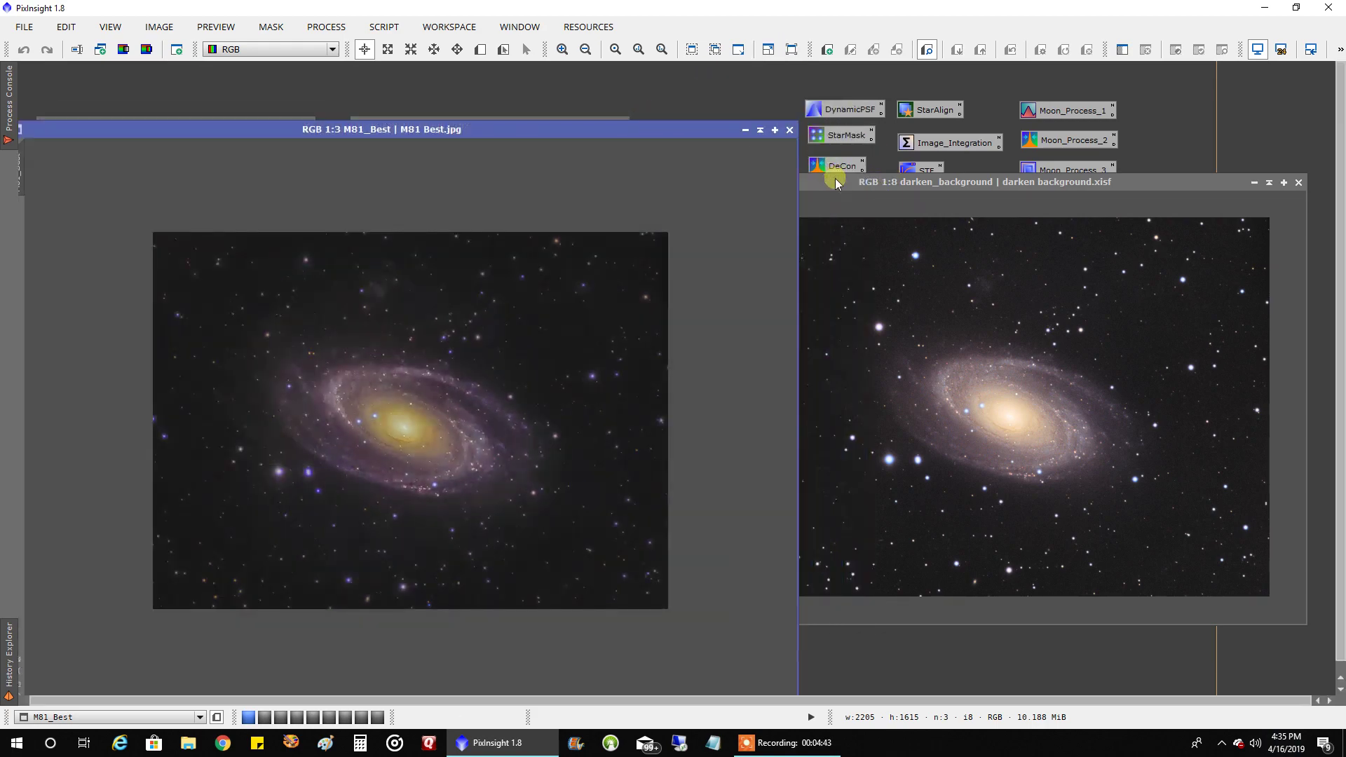
pyautogui.moveTo(829, 181); pyautogui.dragTo(750, 129)
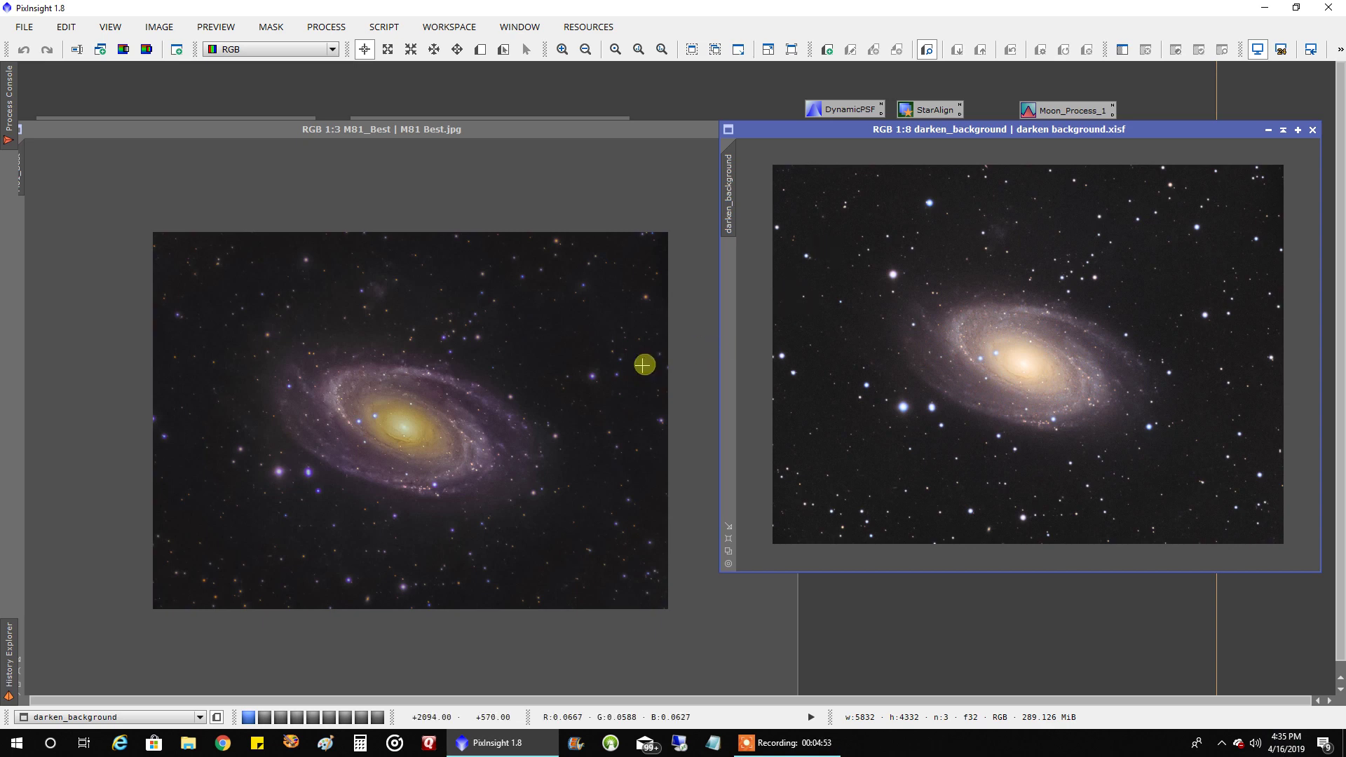
pyautogui.scroll(1, 638, 364)
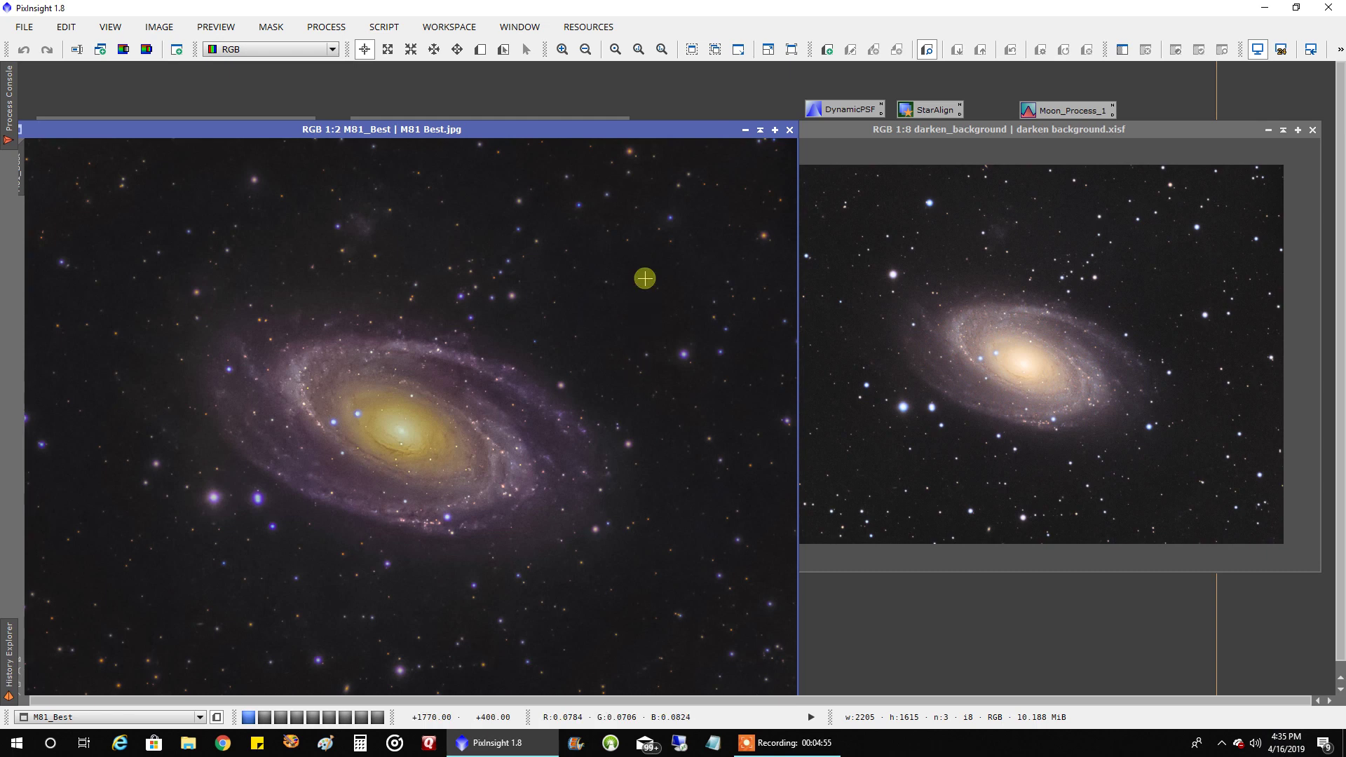
pyautogui.moveTo(573, 129); pyautogui.dragTo(666, 93)
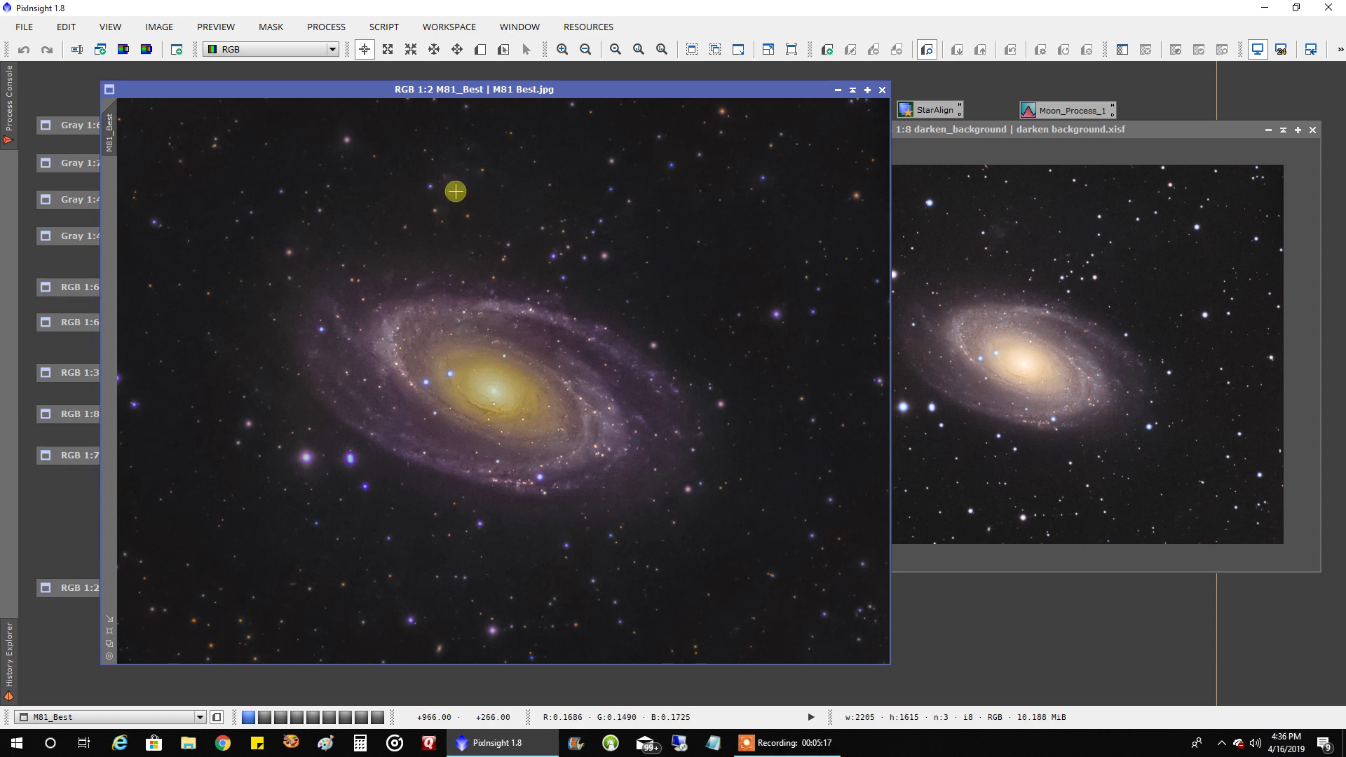
pyautogui.click(1281, 131)
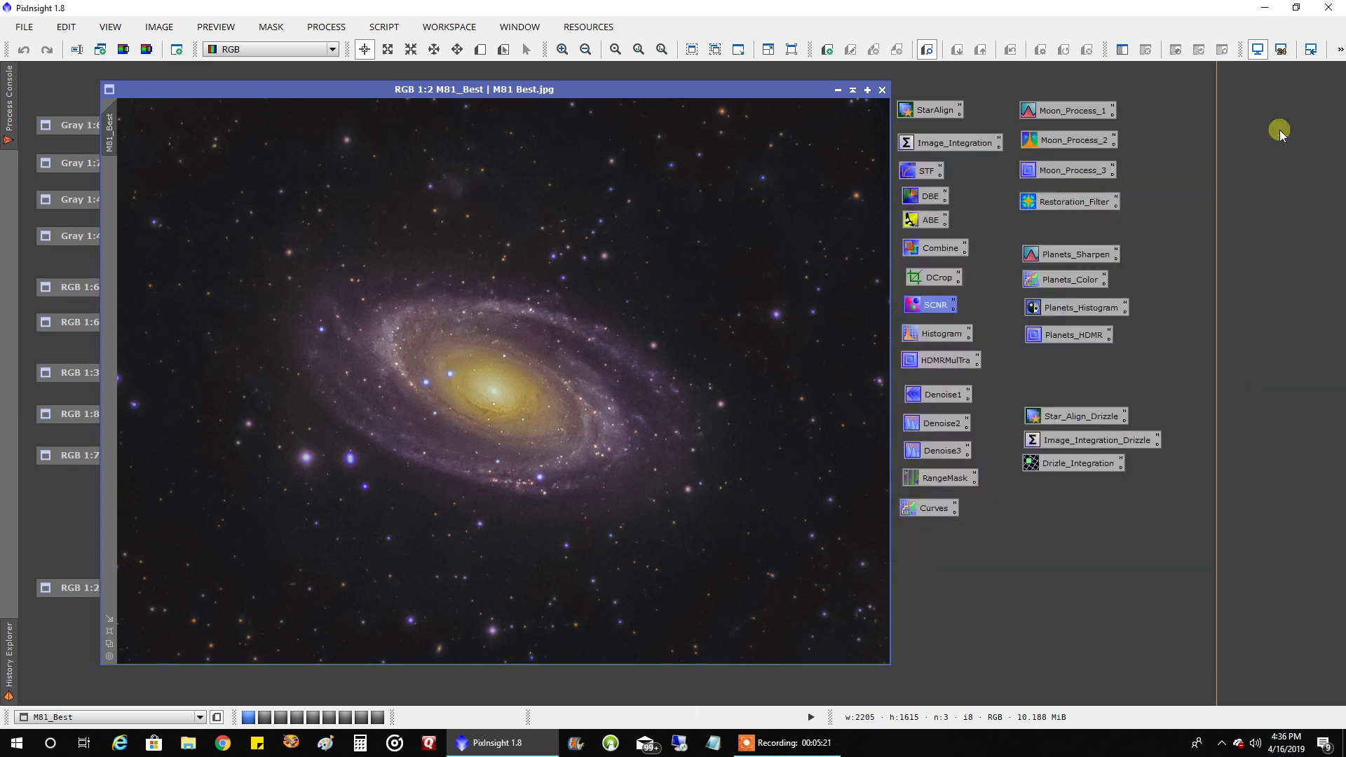
# - Open M81.png and arrange it beside M81_Best, zooming in to compare
pyautogui.doubleClick(88, 589)
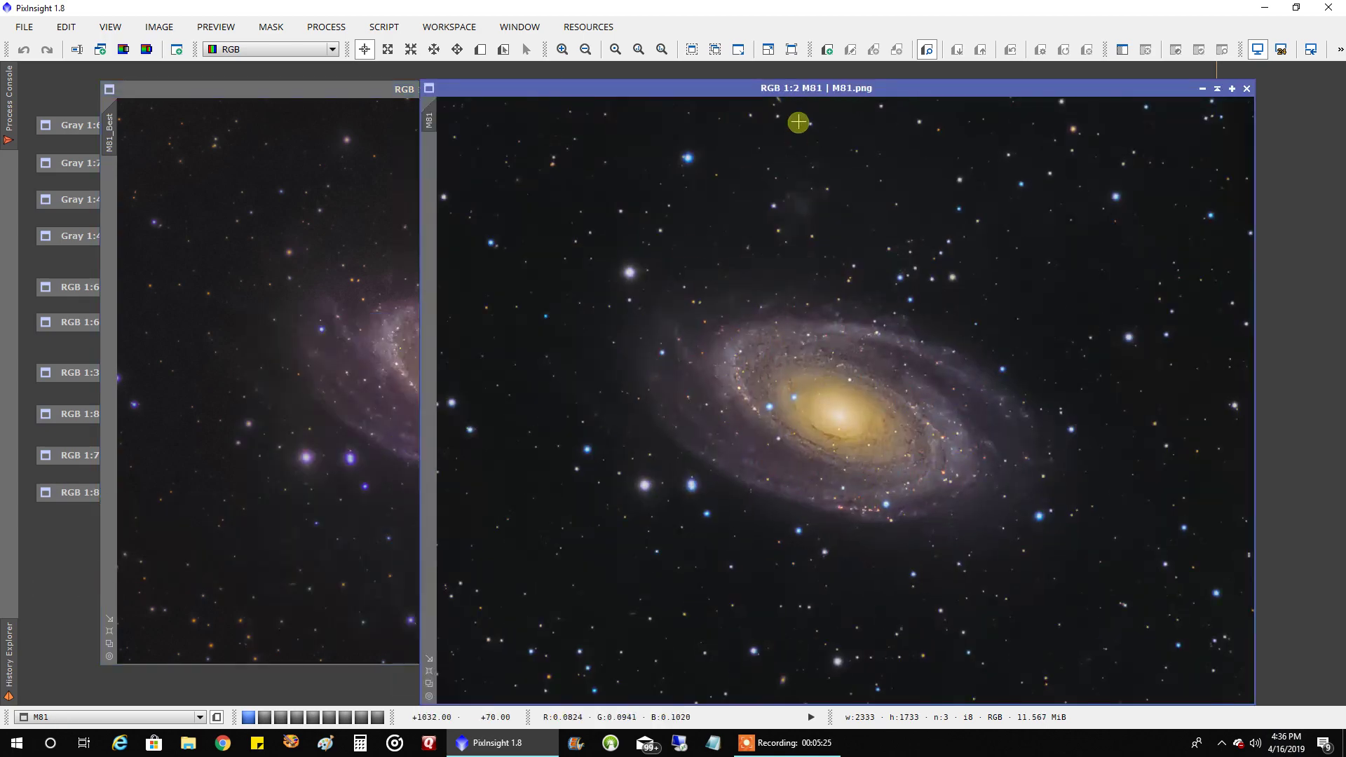
pyautogui.moveTo(805, 93); pyautogui.dragTo(866, 75)
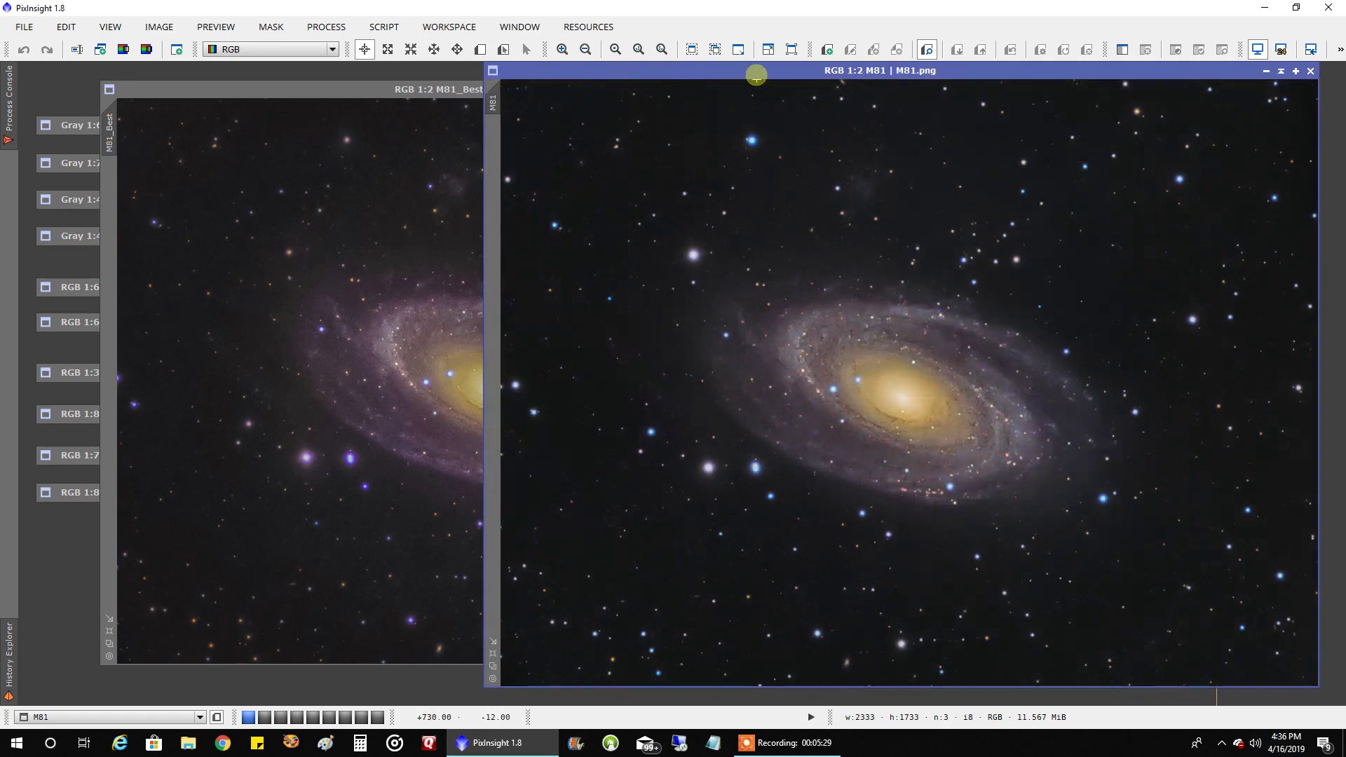
pyautogui.moveTo(743, 72); pyautogui.dragTo(869, 68)
pyautogui.moveTo(592, 91); pyautogui.dragTo(558, 71)
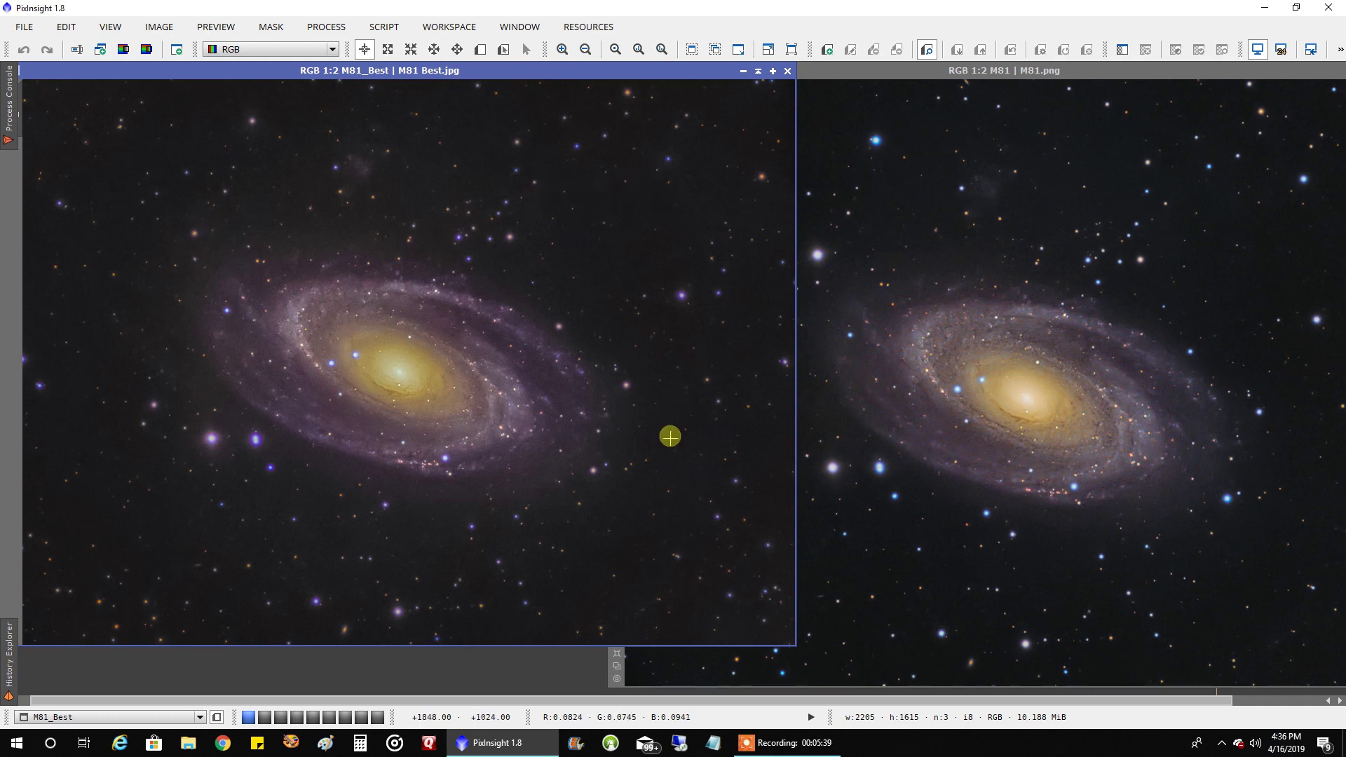
pyautogui.scroll(1, 670, 438)
pyautogui.moveTo(603, 638); pyautogui.dragTo(769, 532)
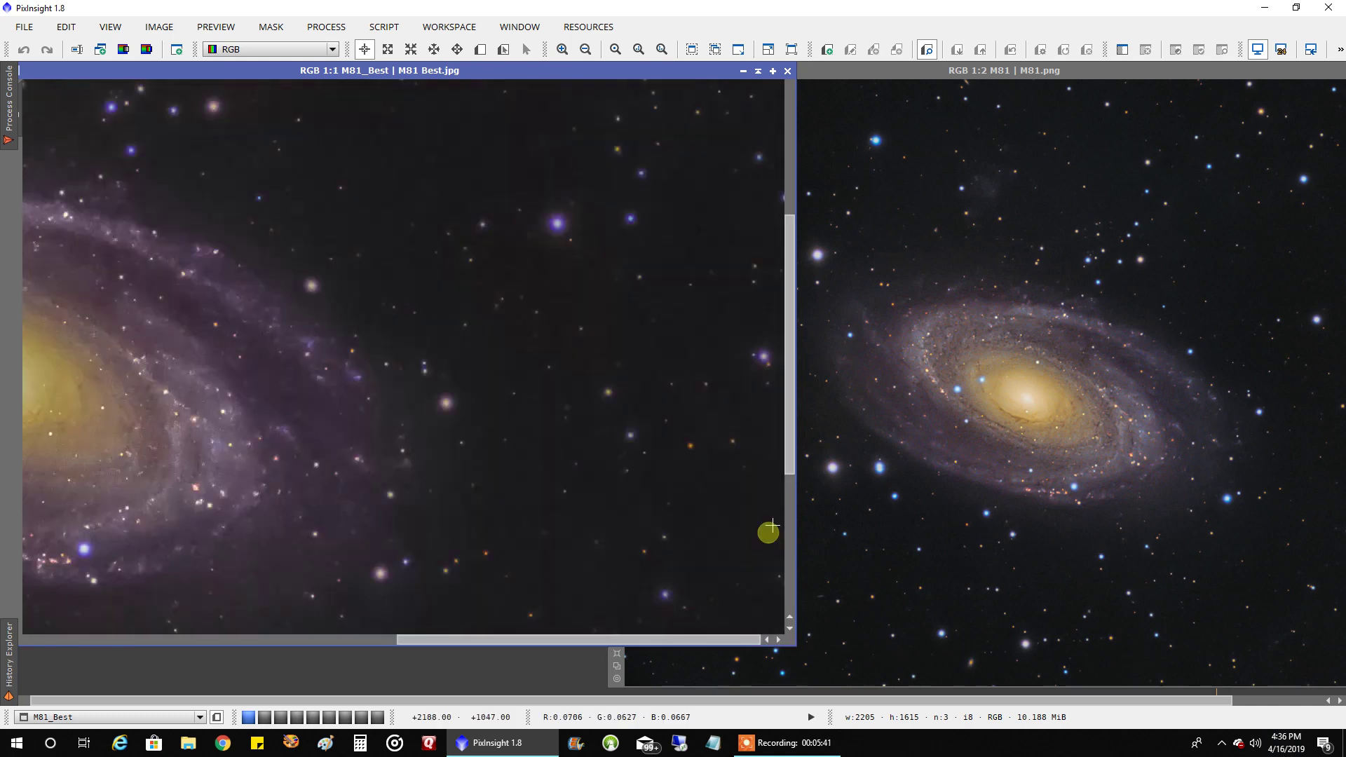
pyautogui.moveTo(790, 449); pyautogui.dragTo(788, 466)
pyautogui.scroll(-2, 589, 442)
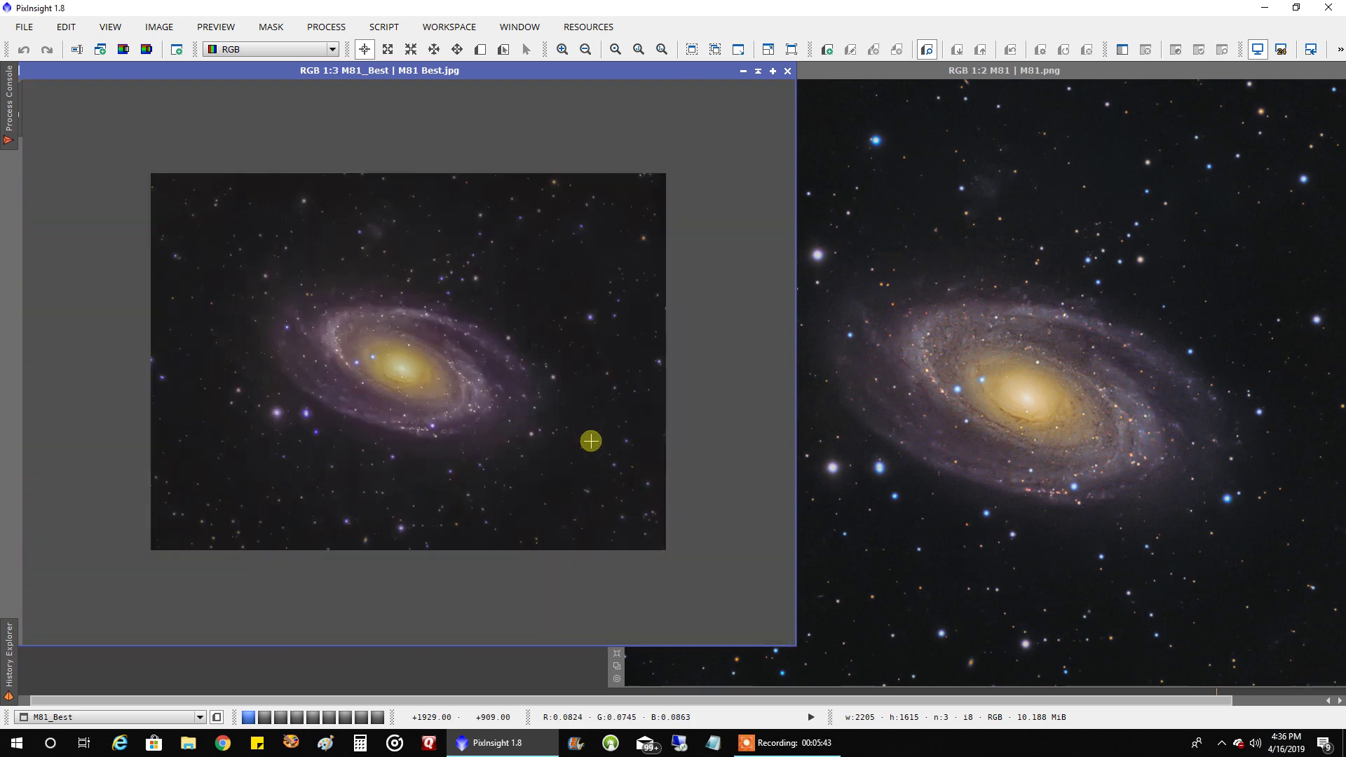
pyautogui.scroll(1, 591, 441)
# - Bring M81.png forward, slide it left, then iconize M81_Best
pyautogui.click(976, 76)
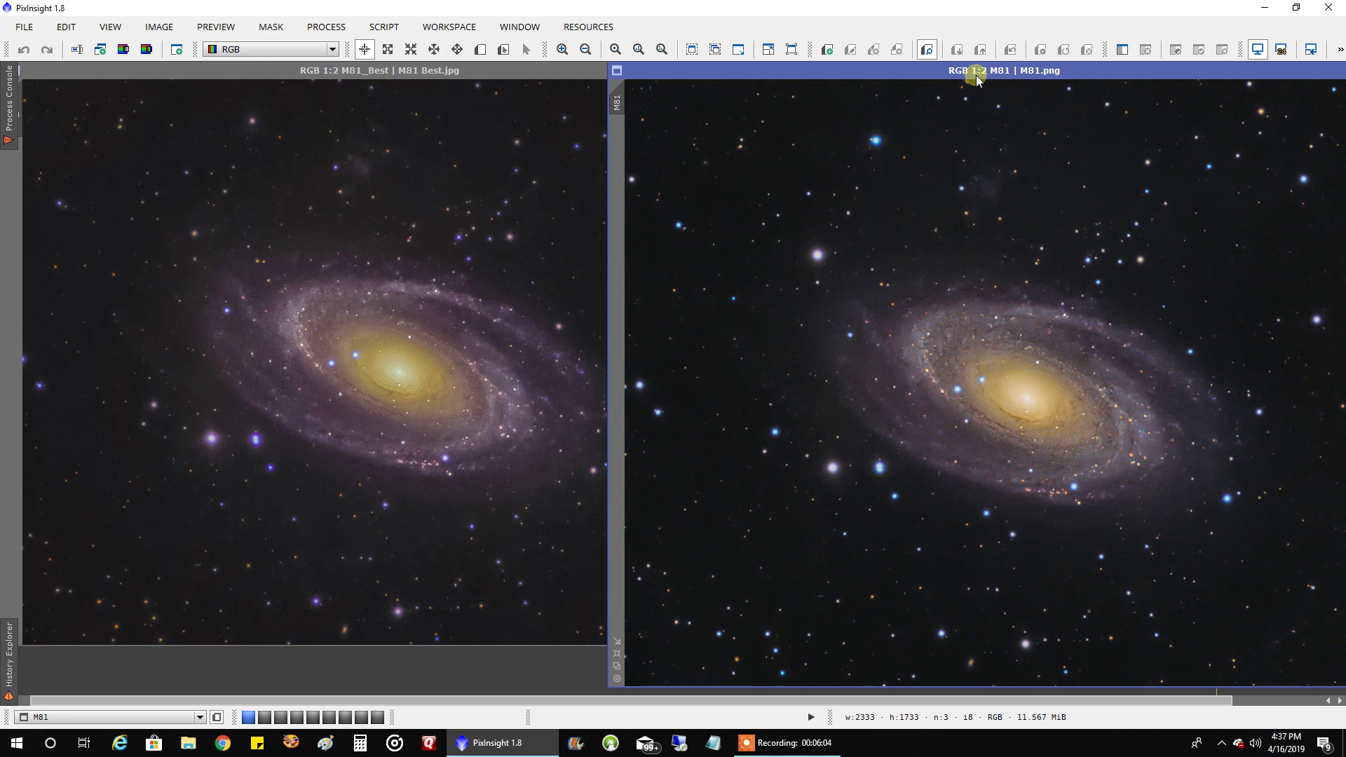
pyautogui.moveTo(978, 79); pyautogui.dragTo(775, 74)
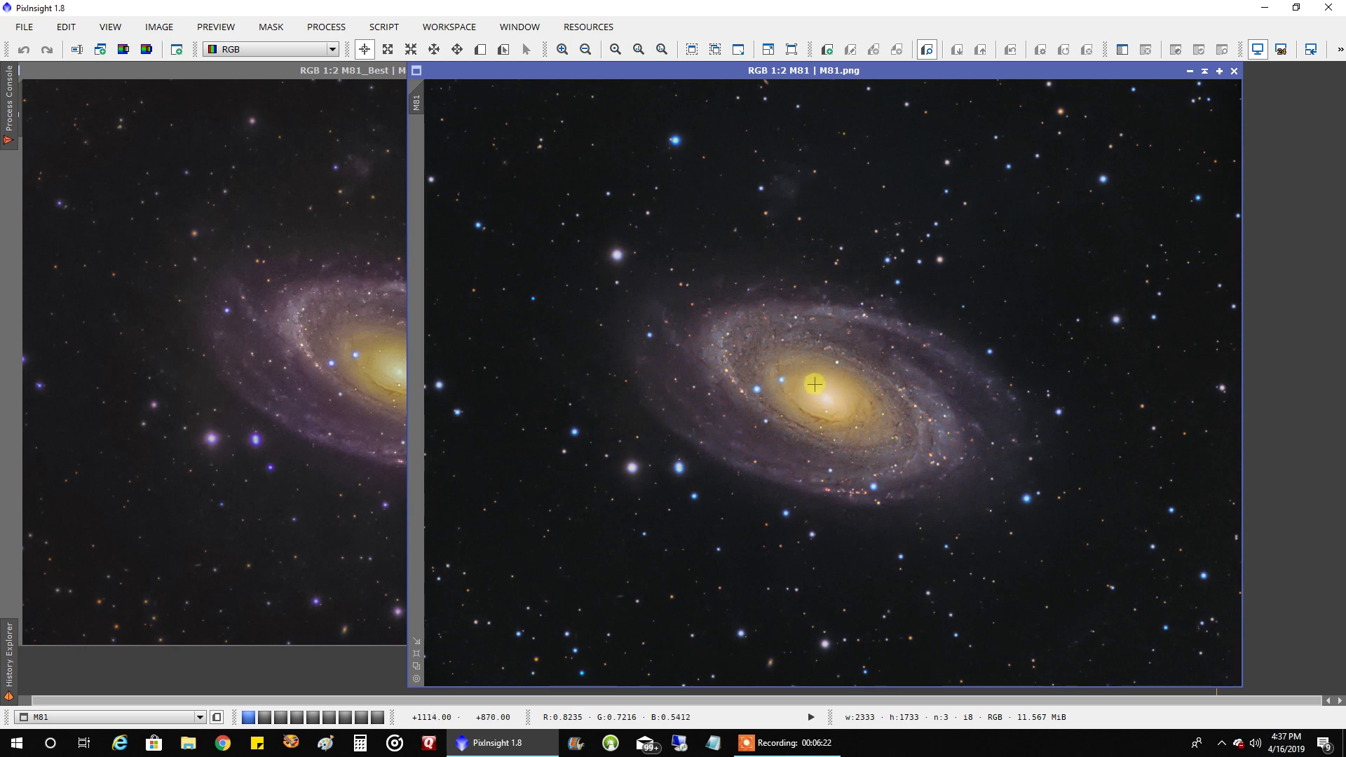
pyautogui.click(396, 76)
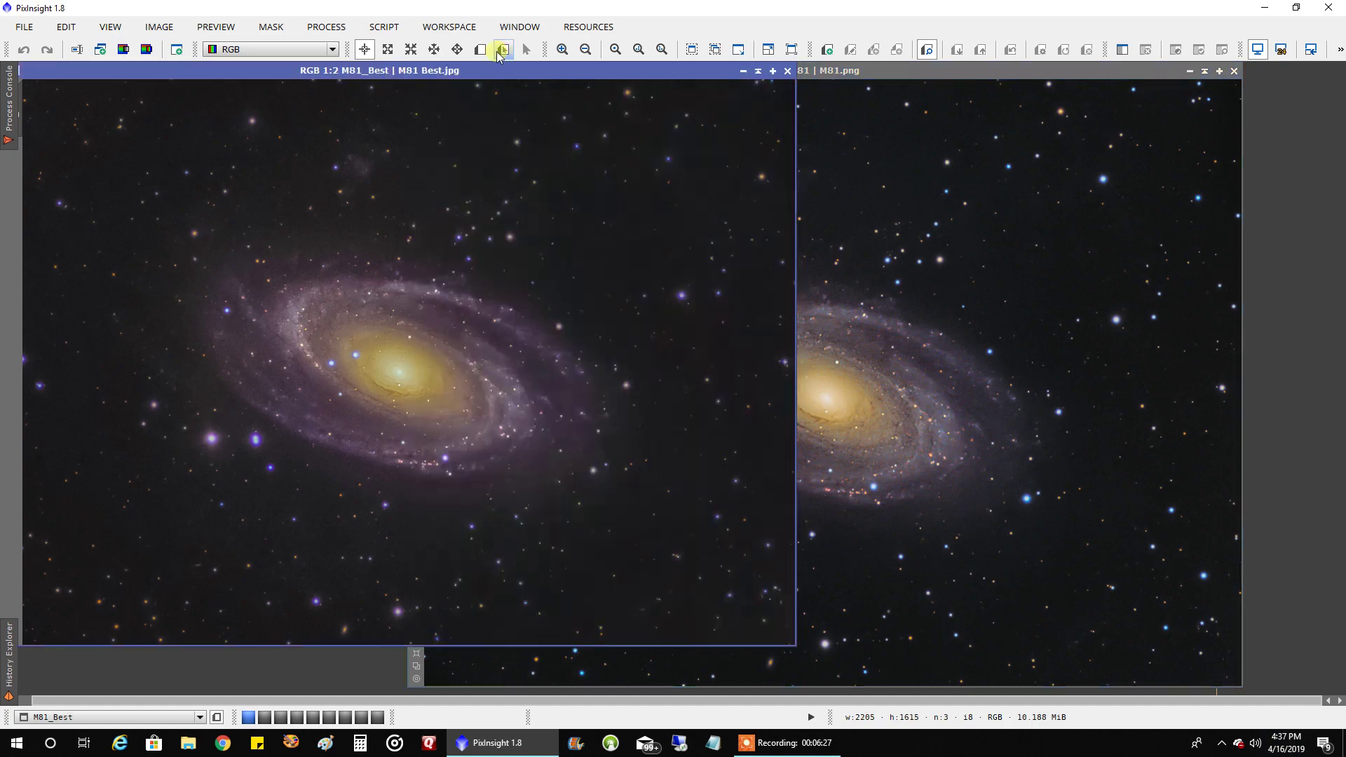
pyautogui.click(760, 72)
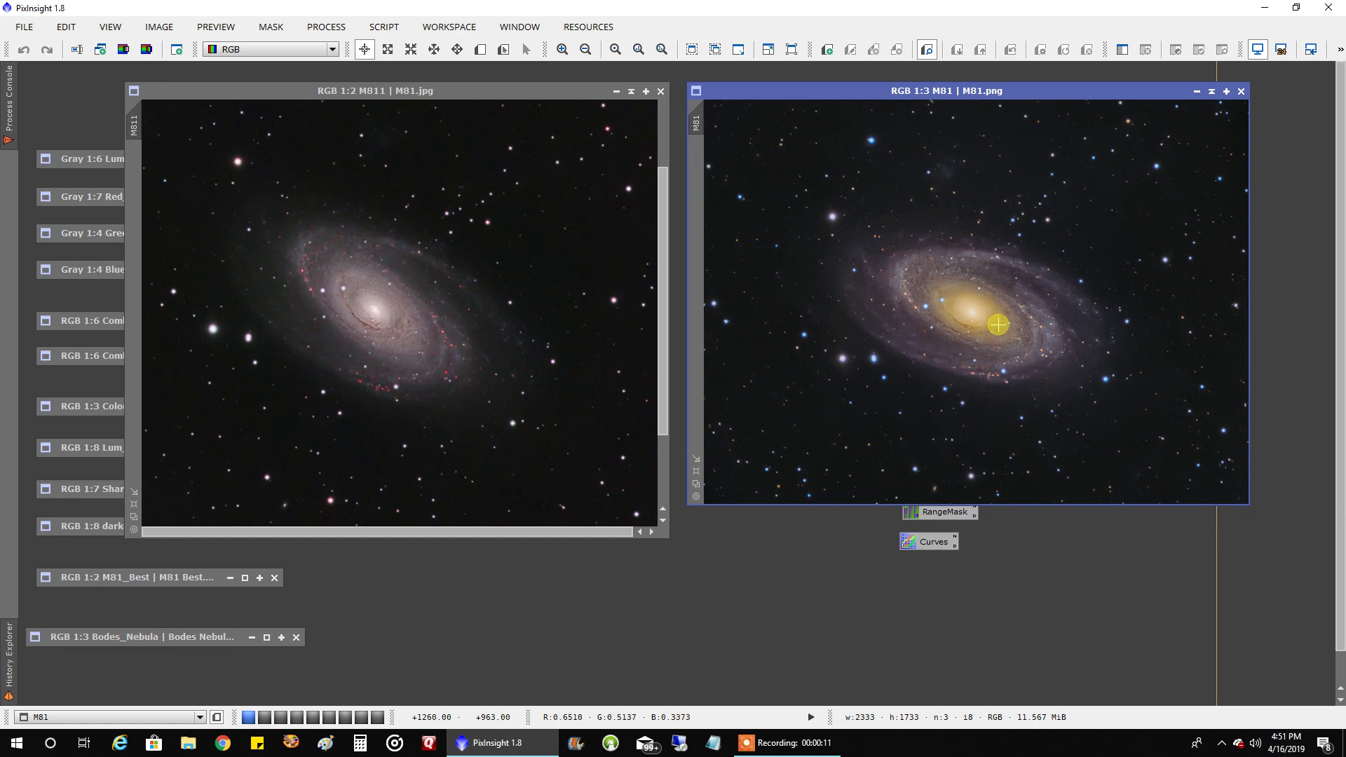
# - Zoom M811 and M81.png between 1:1 and 1:3 to compare their detail
pyautogui.scroll(1, 992, 318)
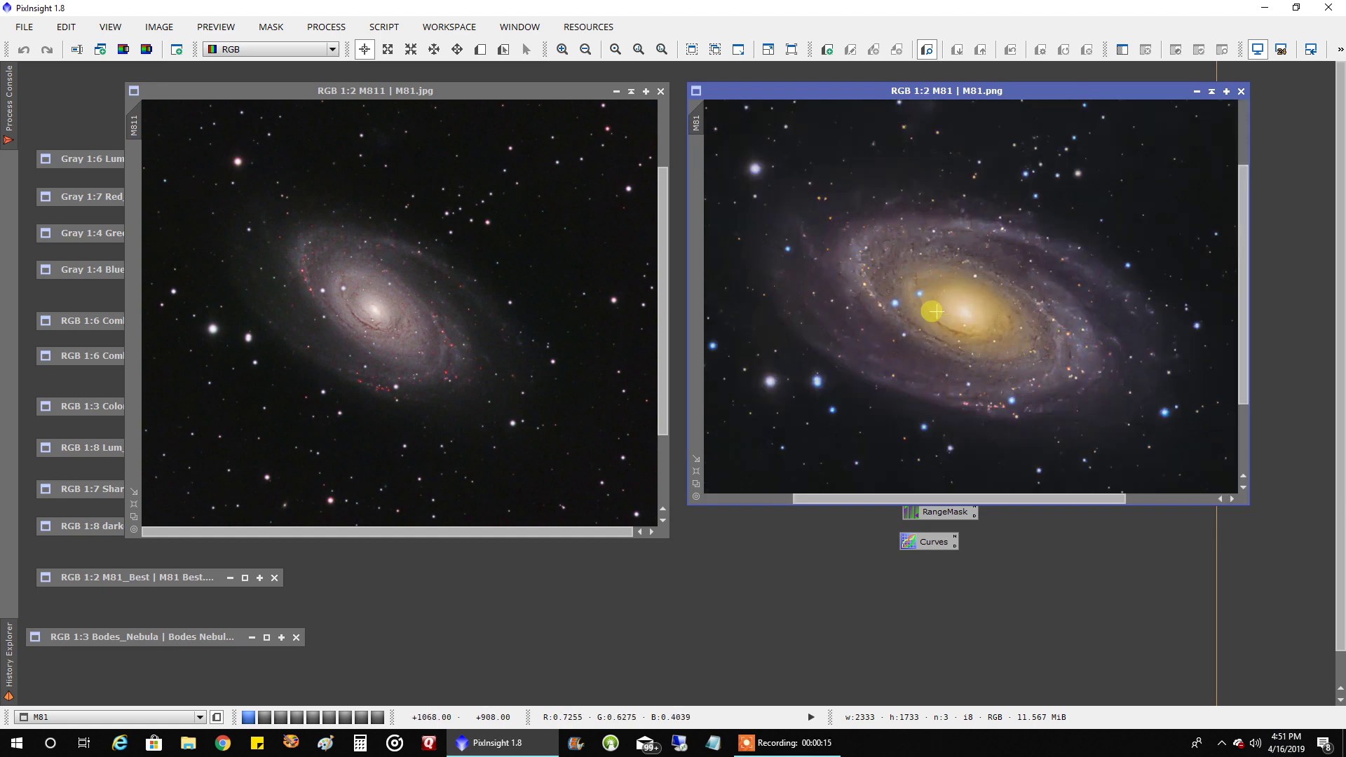
pyautogui.scroll(1, 489, 348)
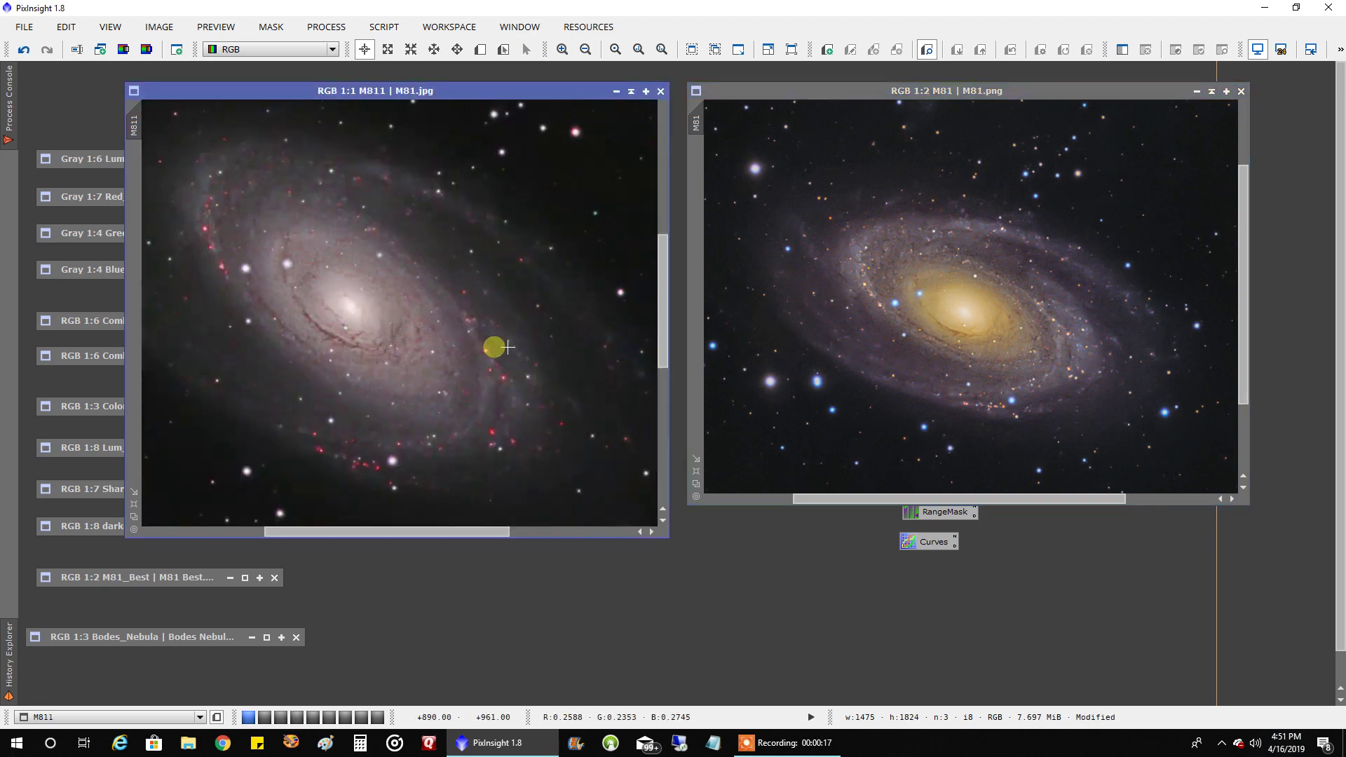
pyautogui.scroll(-1, 488, 367)
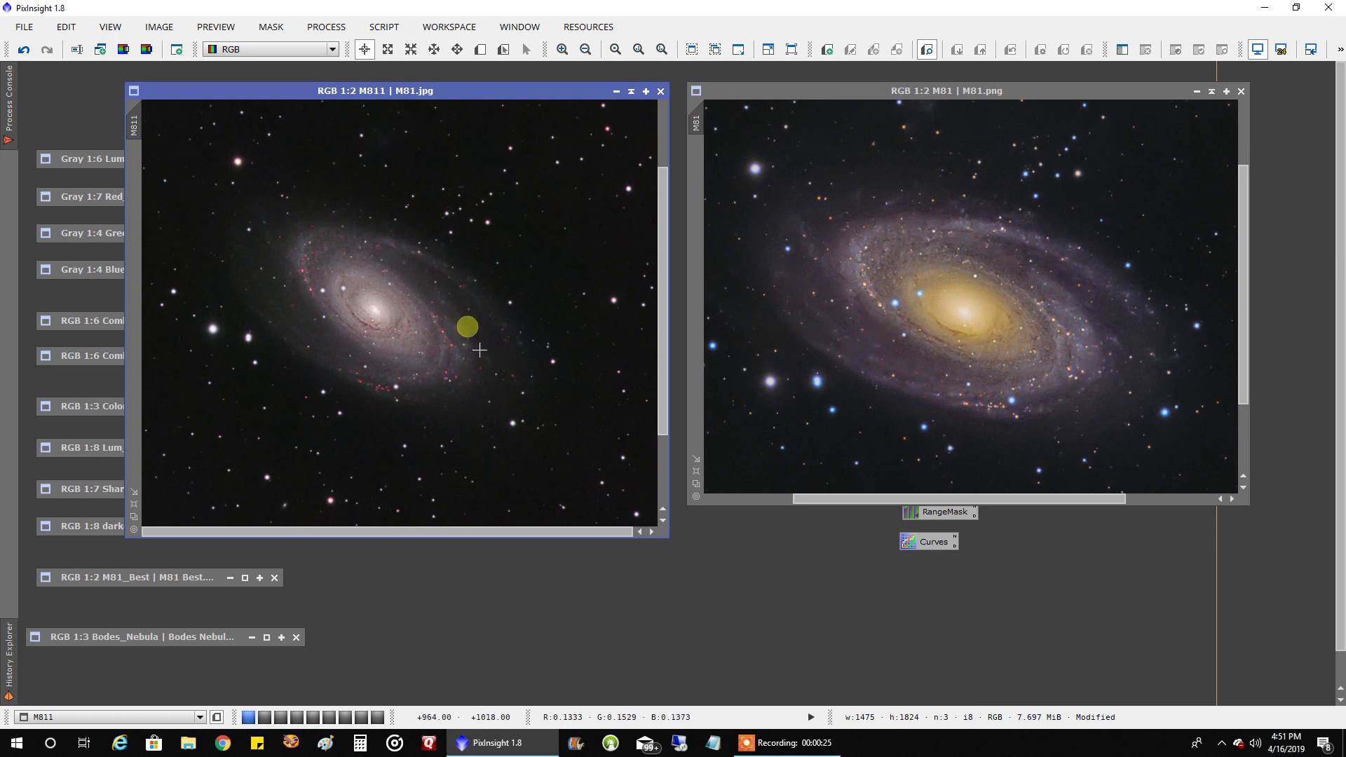
pyautogui.scroll(-1, 468, 326)
pyautogui.scroll(1, 491, 344)
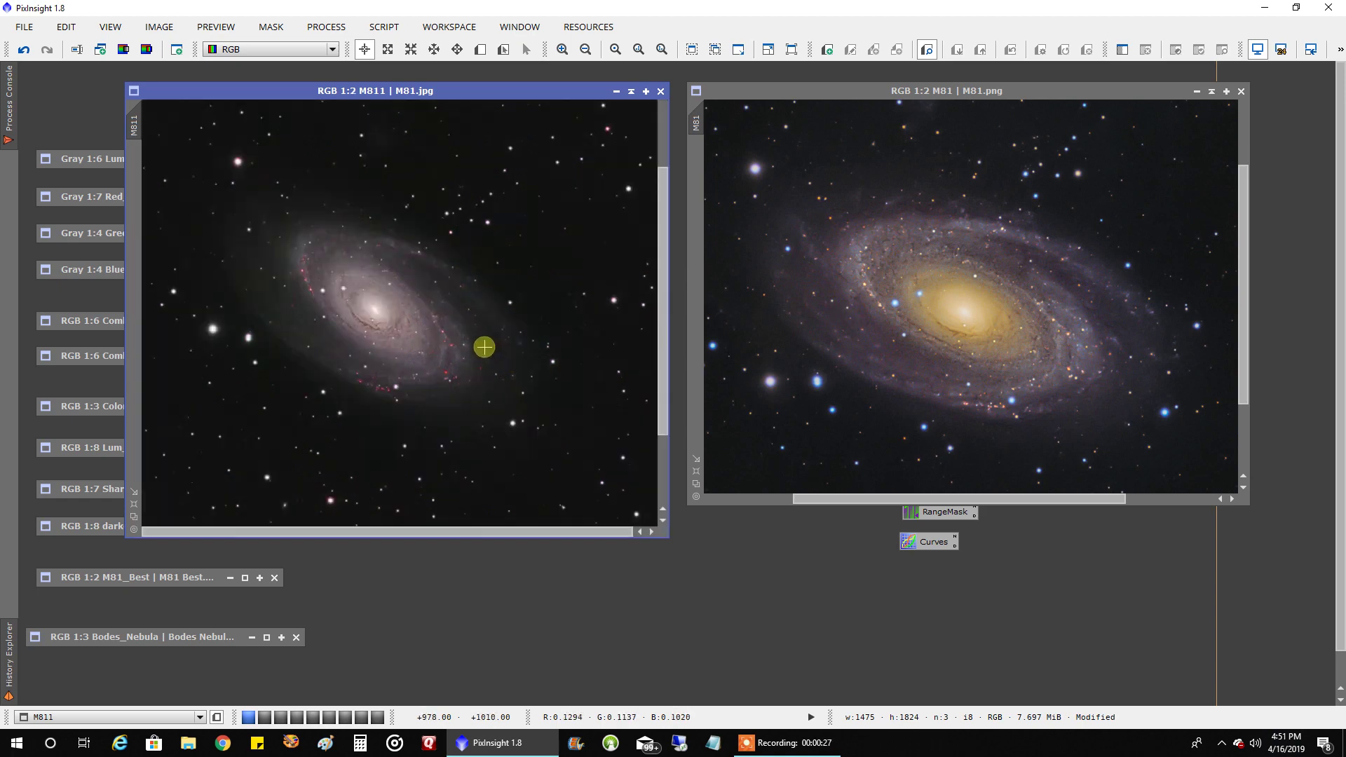
pyautogui.scroll(-1, 482, 344)
pyautogui.scroll(1, 432, 293)
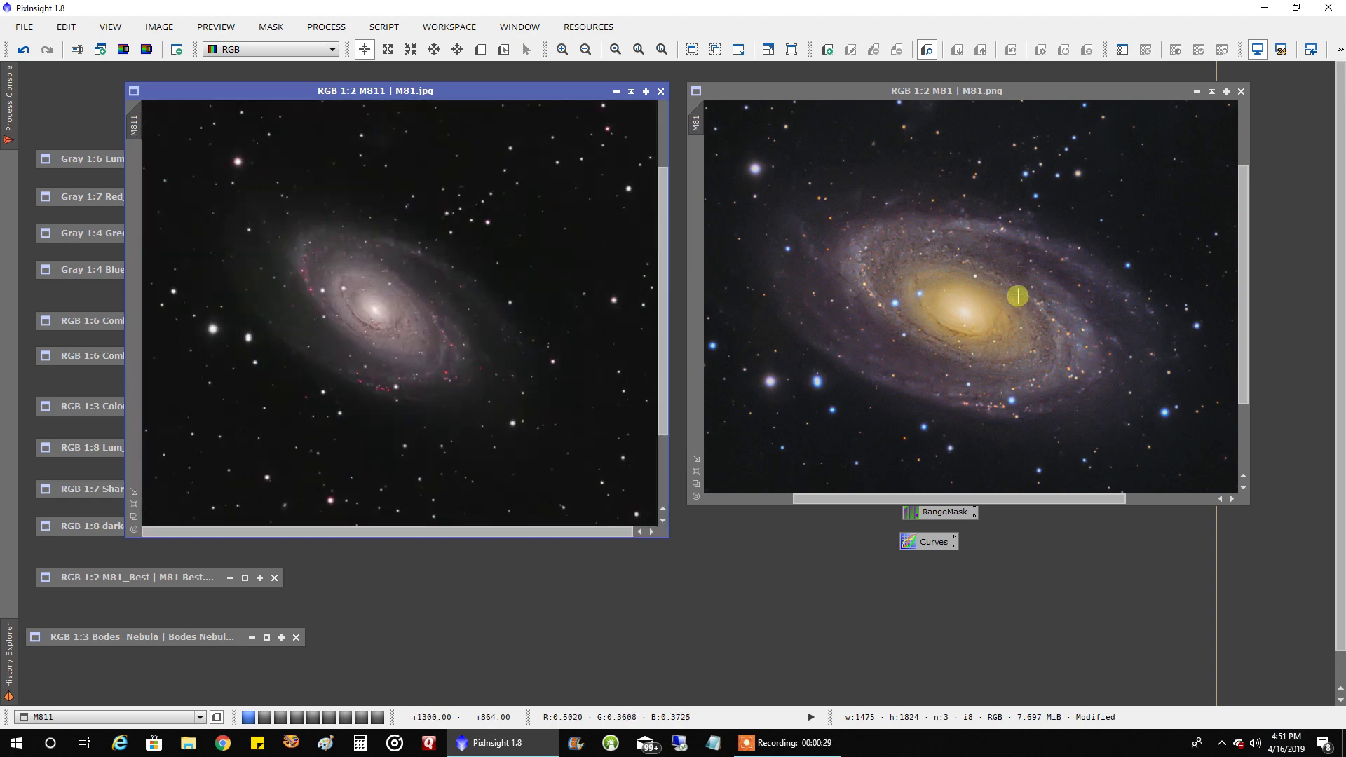
pyautogui.scroll(-1, 1033, 311)
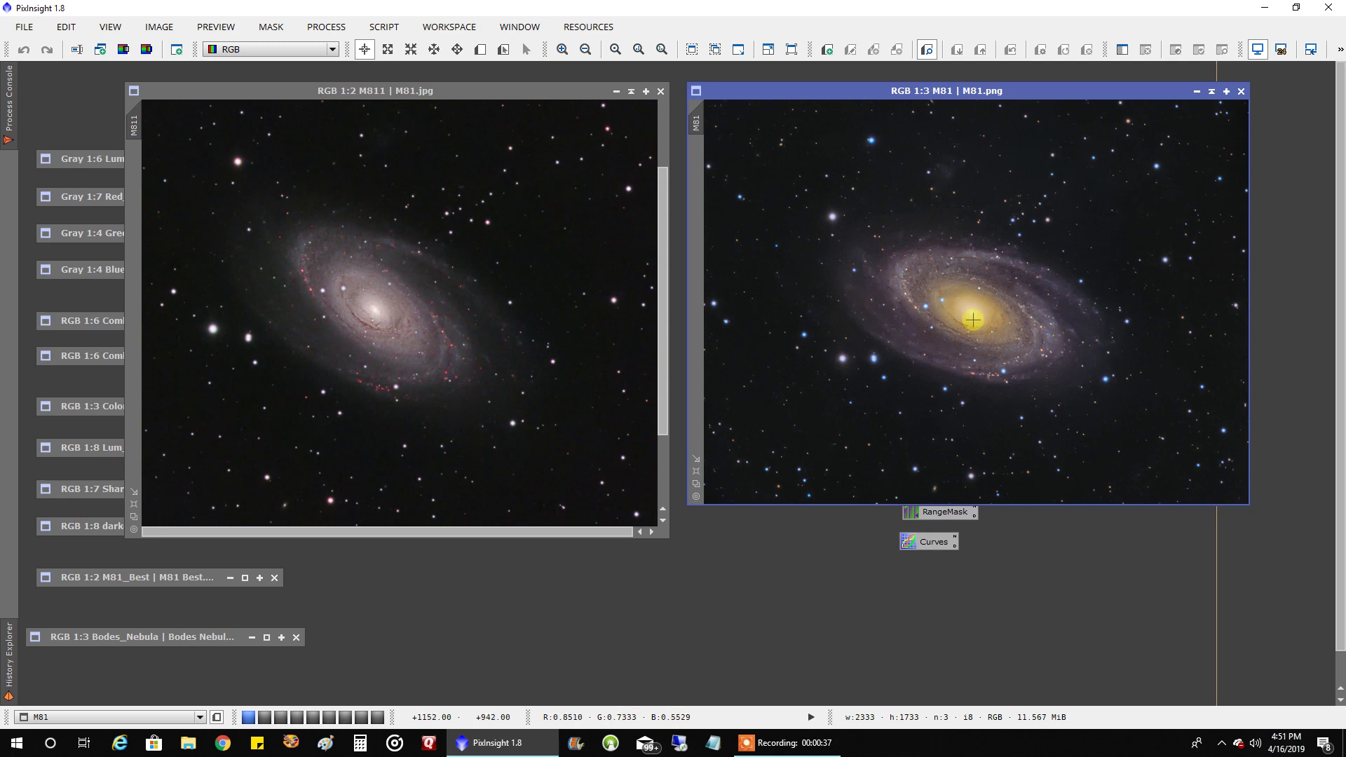
pyautogui.scroll(1, 973, 320)
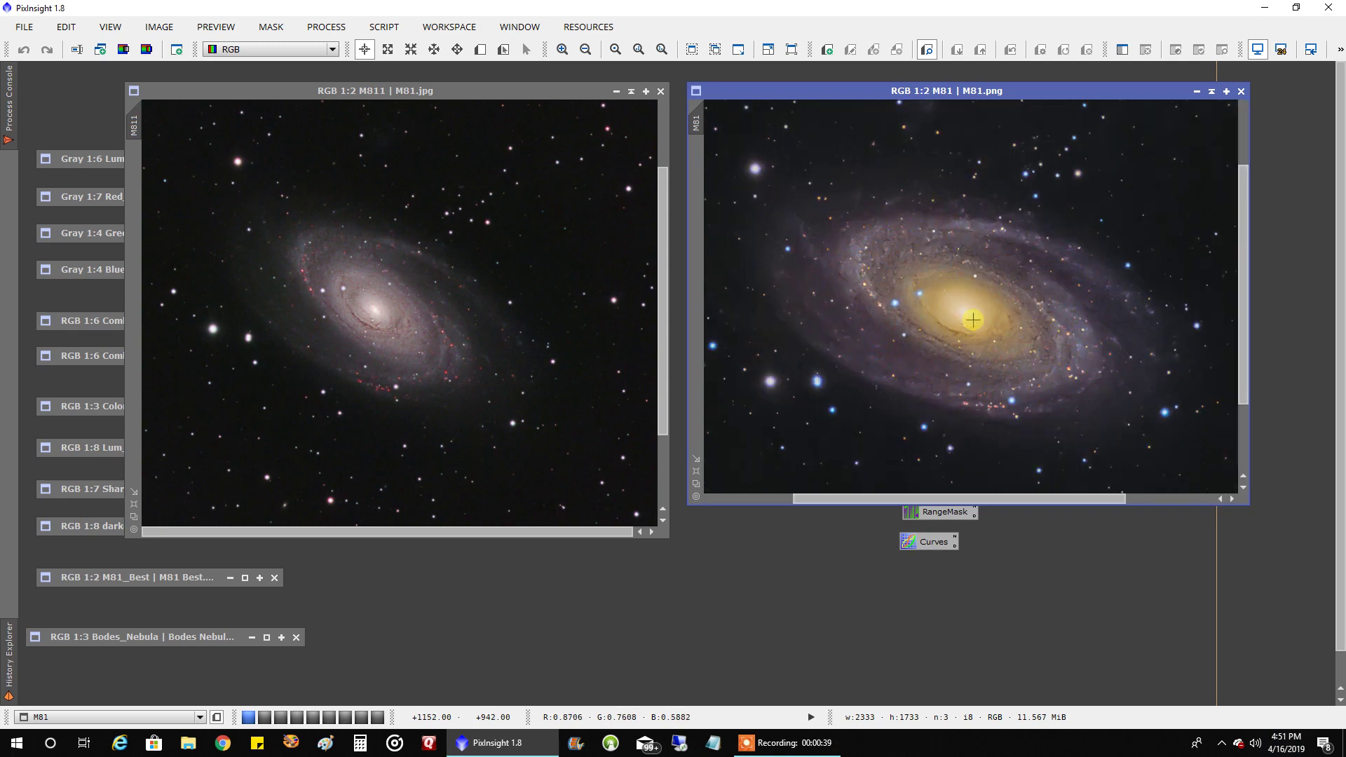
pyautogui.scroll(1, 465, 322)
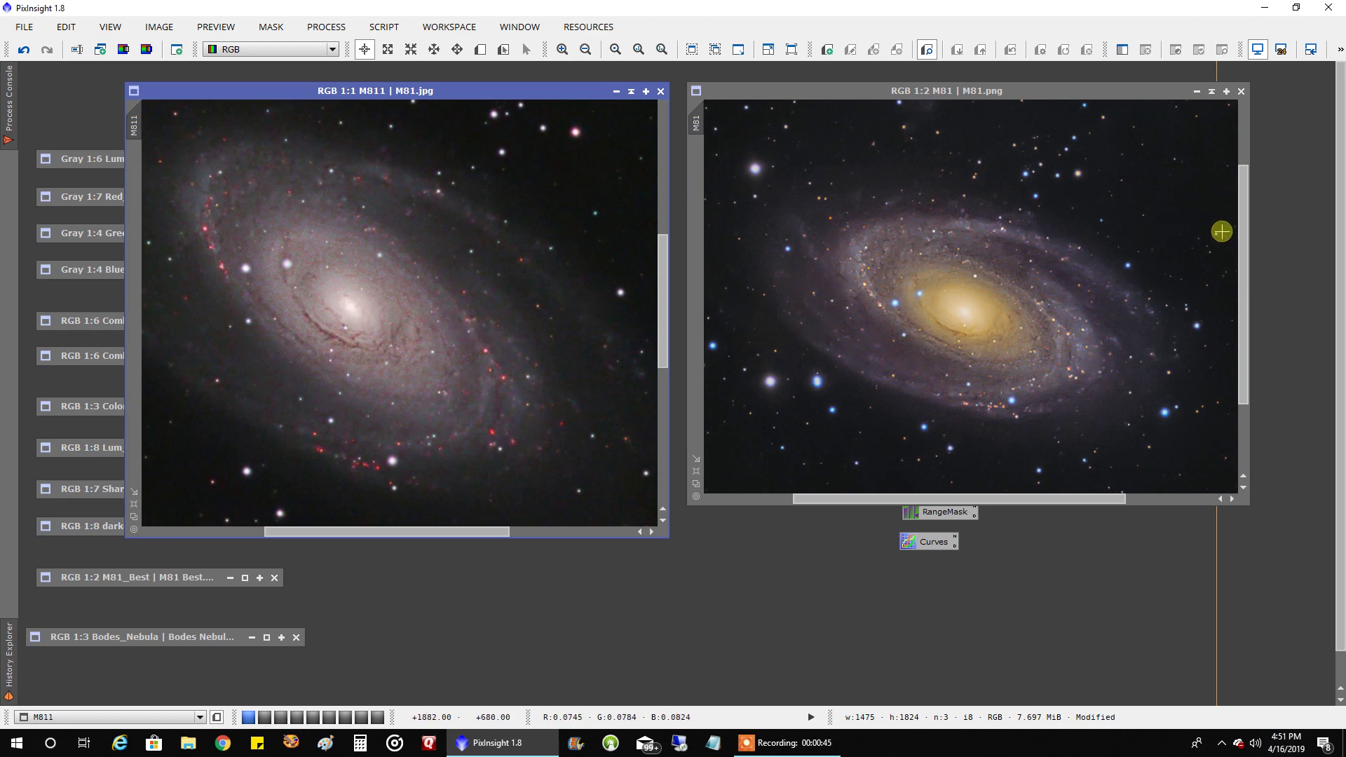
# - Pan both images with the scrollbars, rezoom, then iconize M811
pyautogui.moveTo(1242, 228); pyautogui.dragTo(1249, 161)
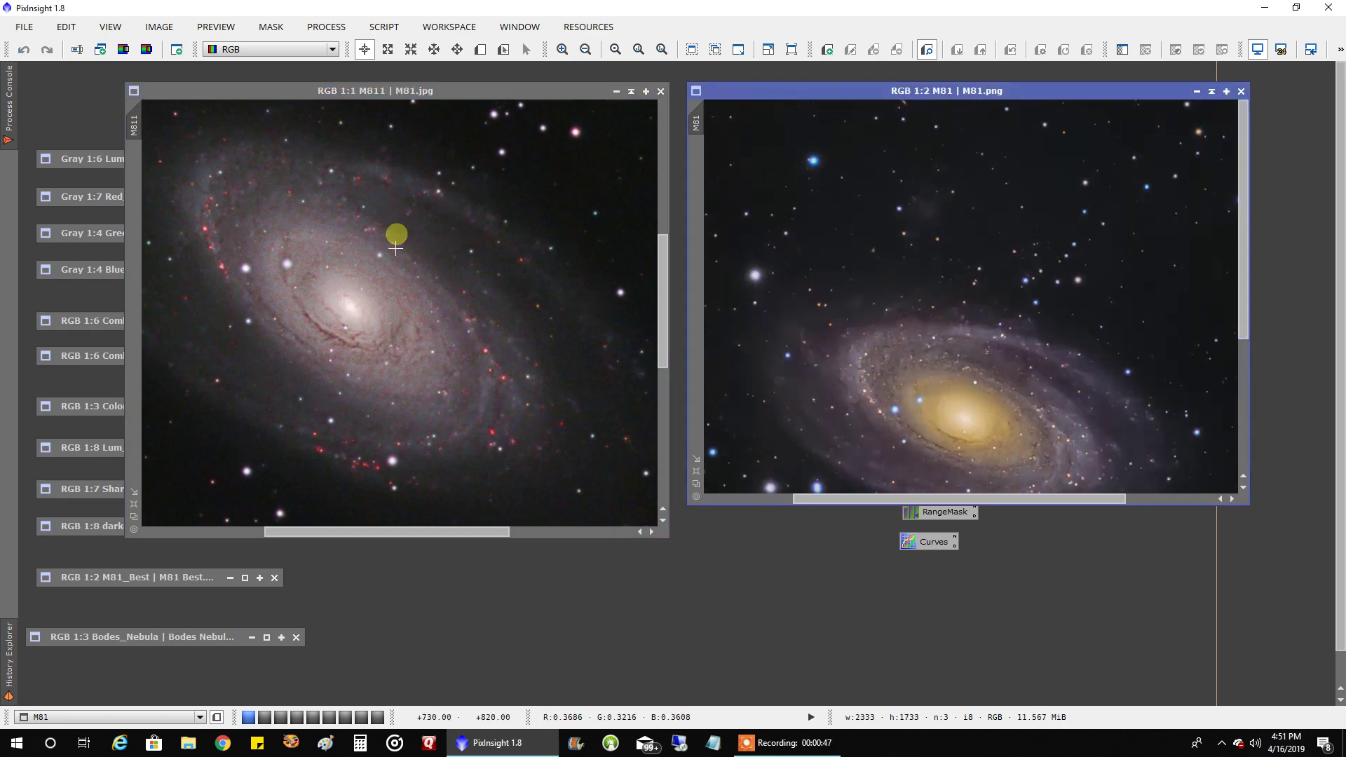
pyautogui.moveTo(660, 273); pyautogui.dragTo(666, 184)
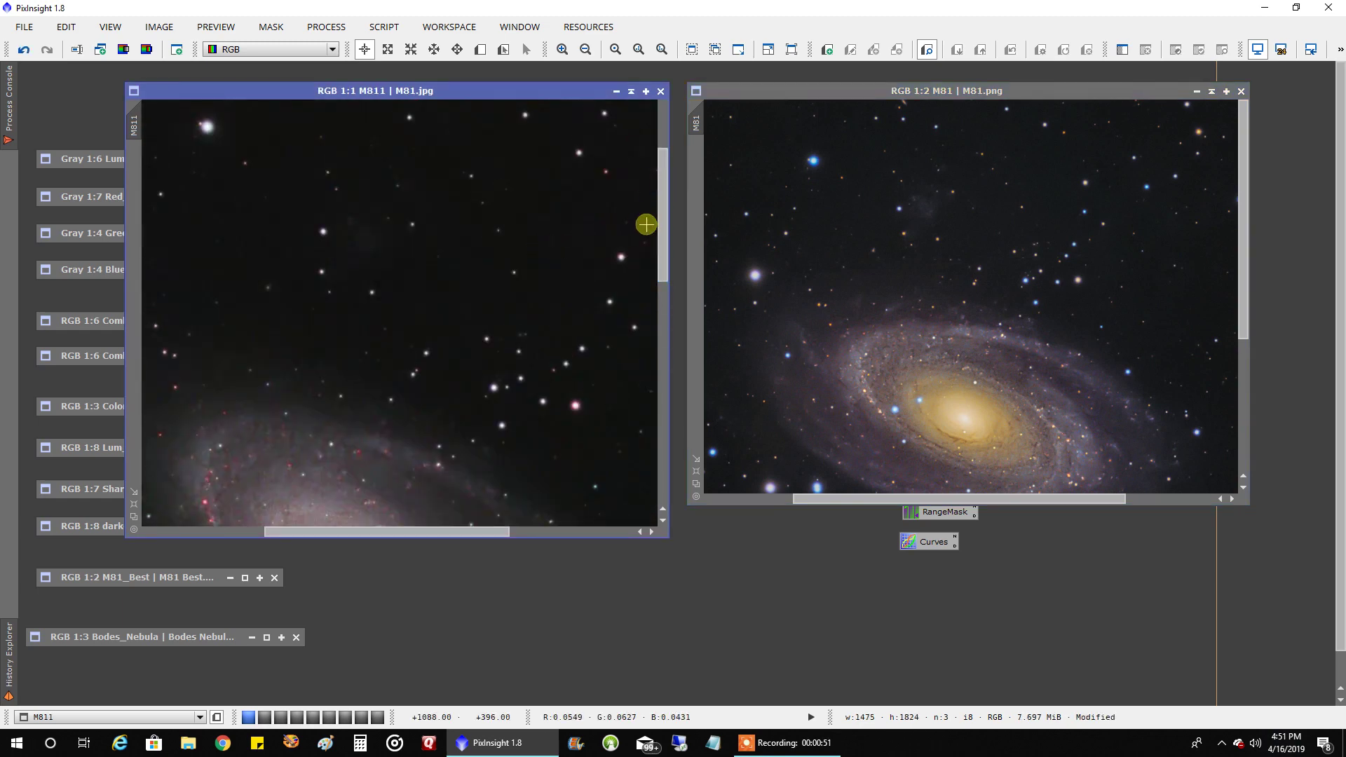
pyautogui.moveTo(659, 219); pyautogui.dragTo(646, 289)
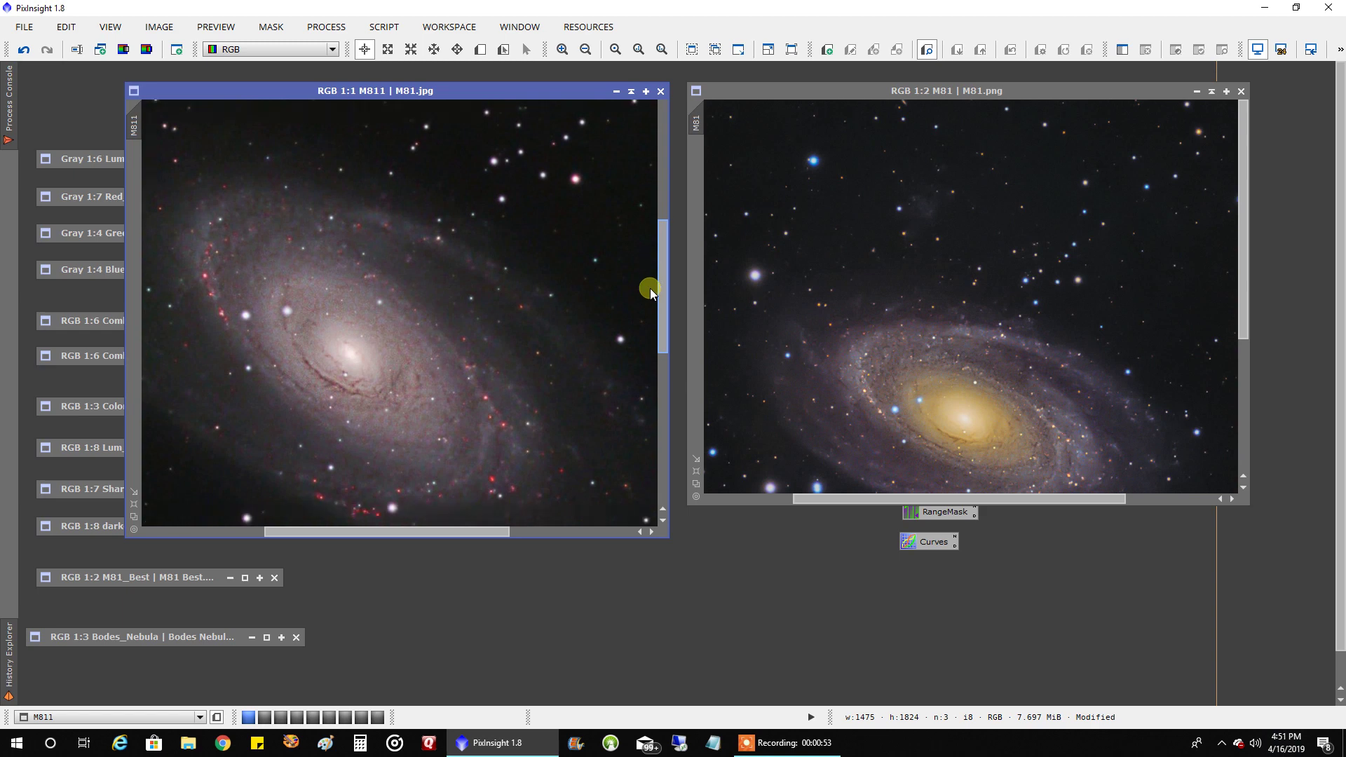
pyautogui.scroll(-1, 572, 304)
pyautogui.scroll(-1, 926, 360)
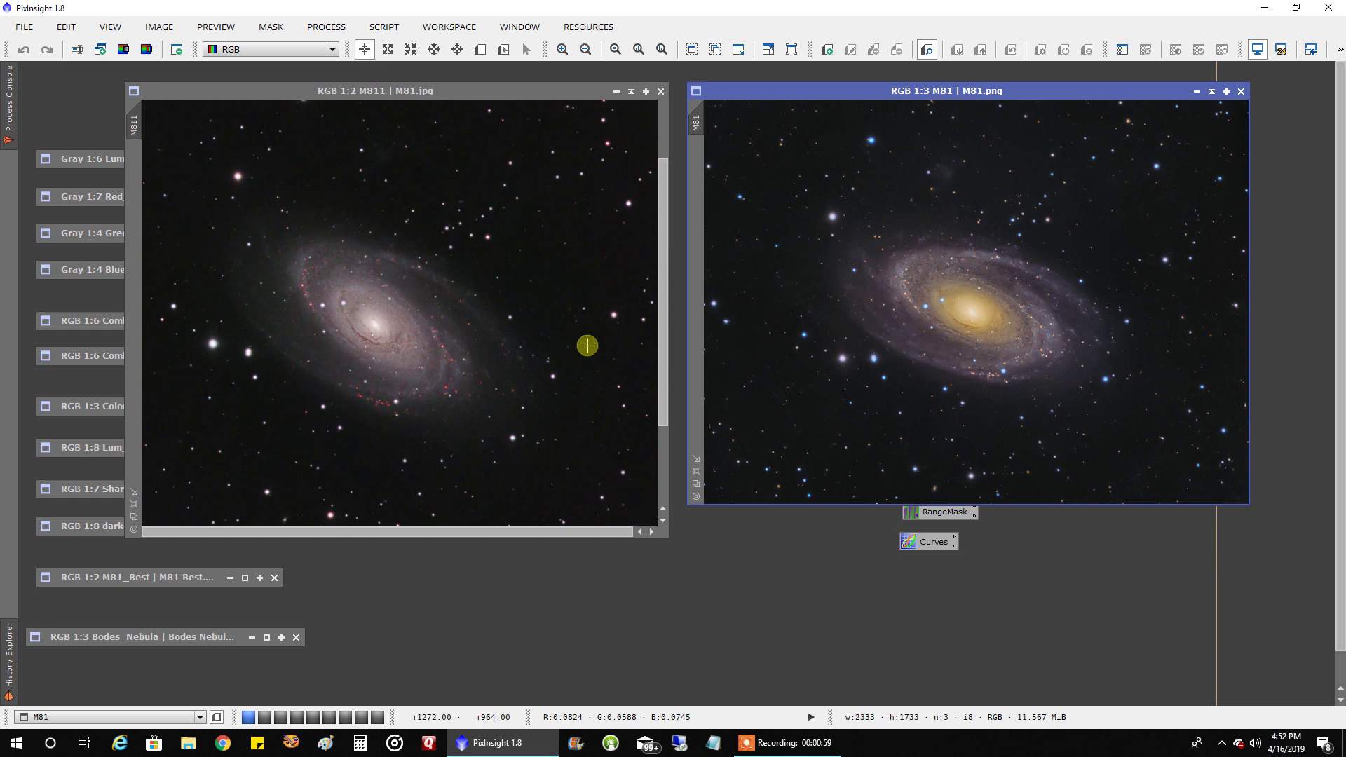
pyautogui.scroll(1, 807, 333)
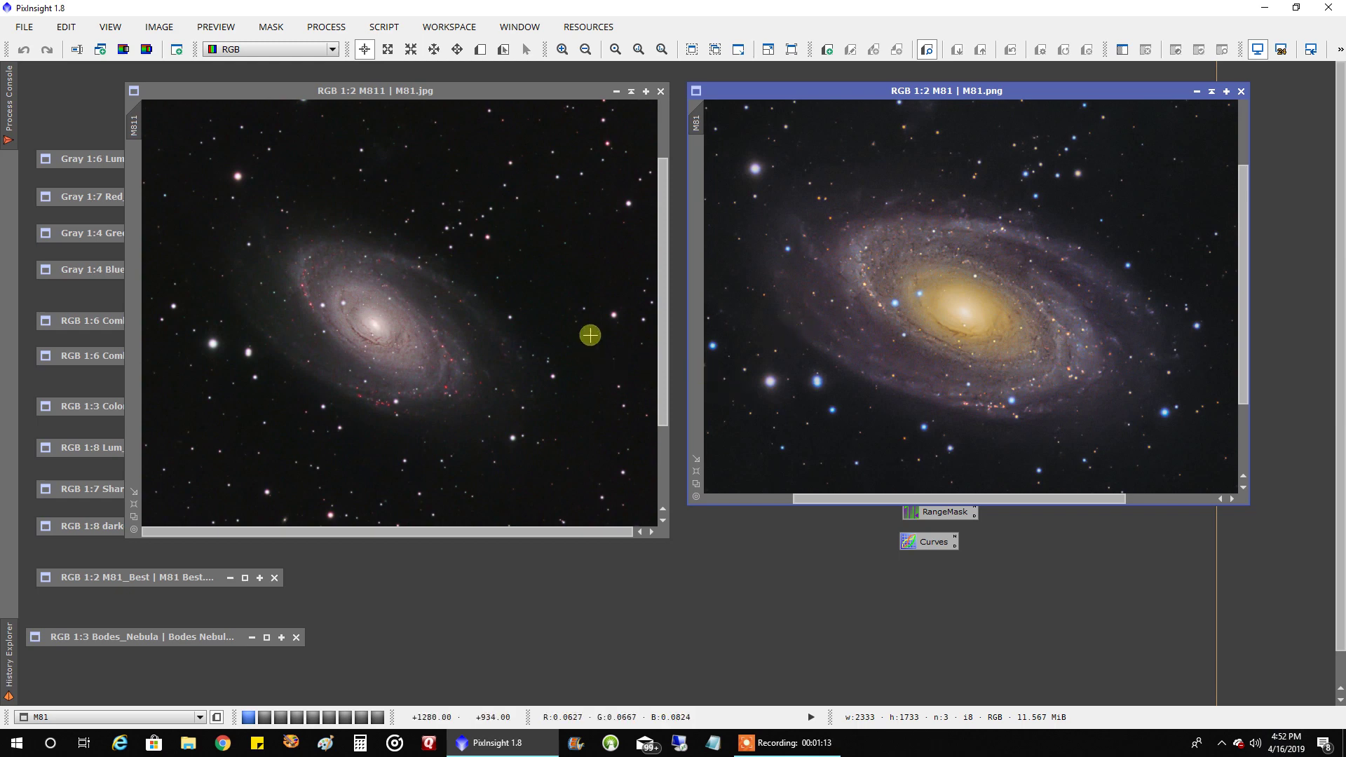
pyautogui.click(630, 92)
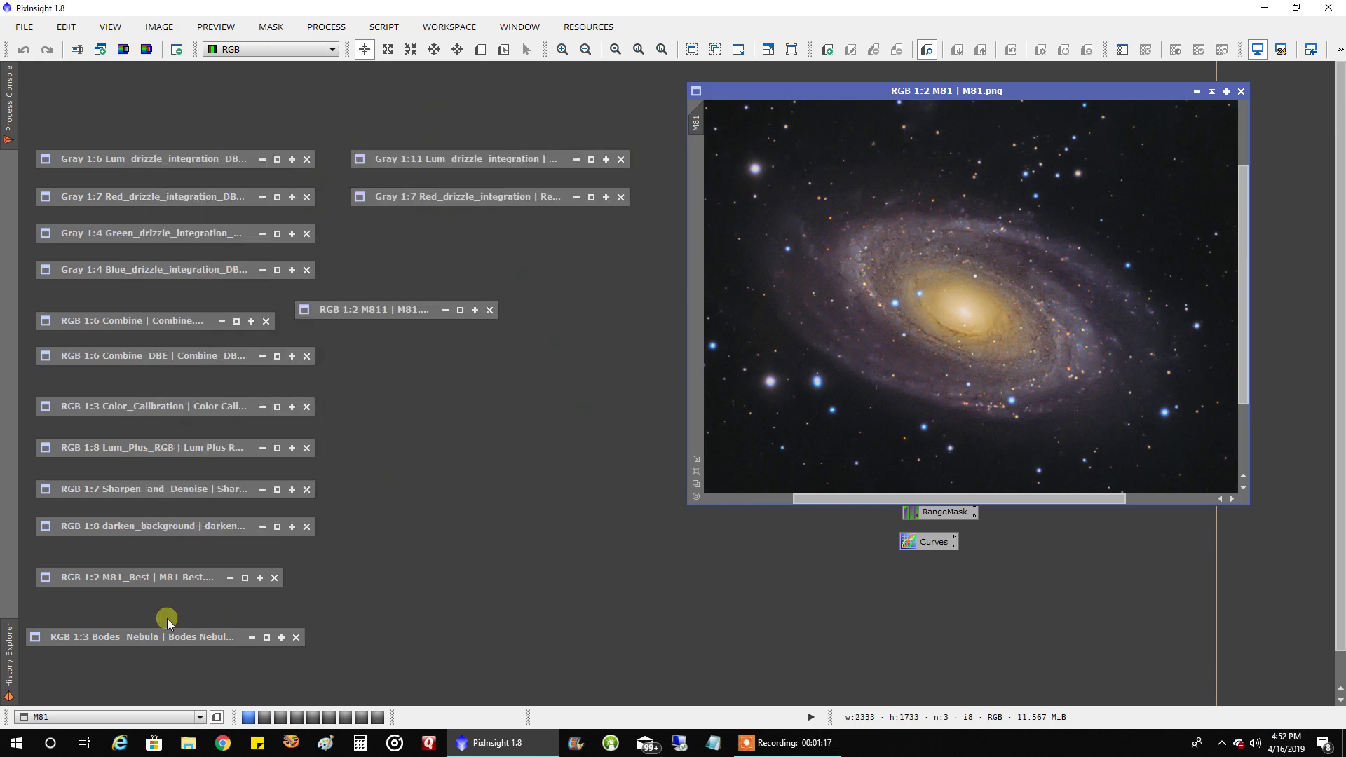
# - Open Bodes_Nebula next to M81.png and inspect its galaxy at 1:1 by panning
pyautogui.doubleClick(141, 639)
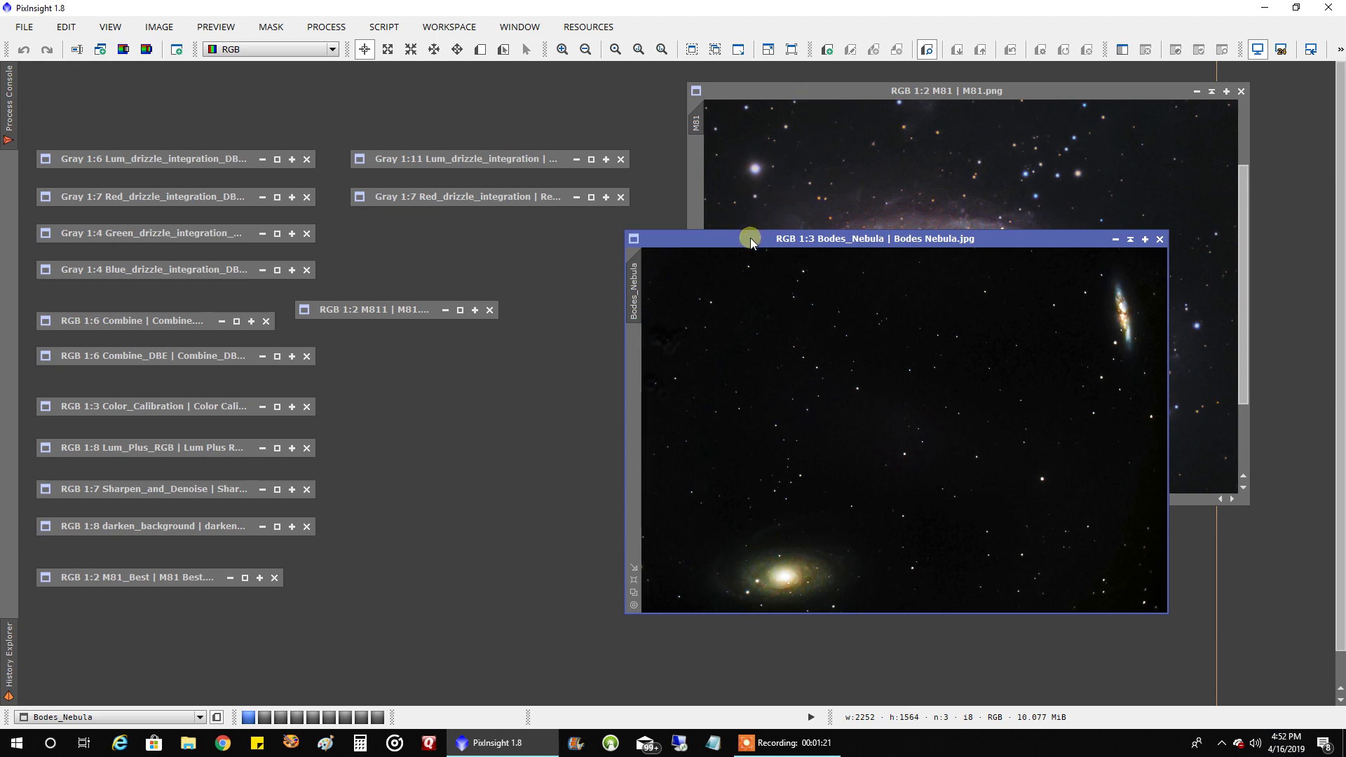
pyautogui.moveTo(745, 238); pyautogui.dragTo(279, 122)
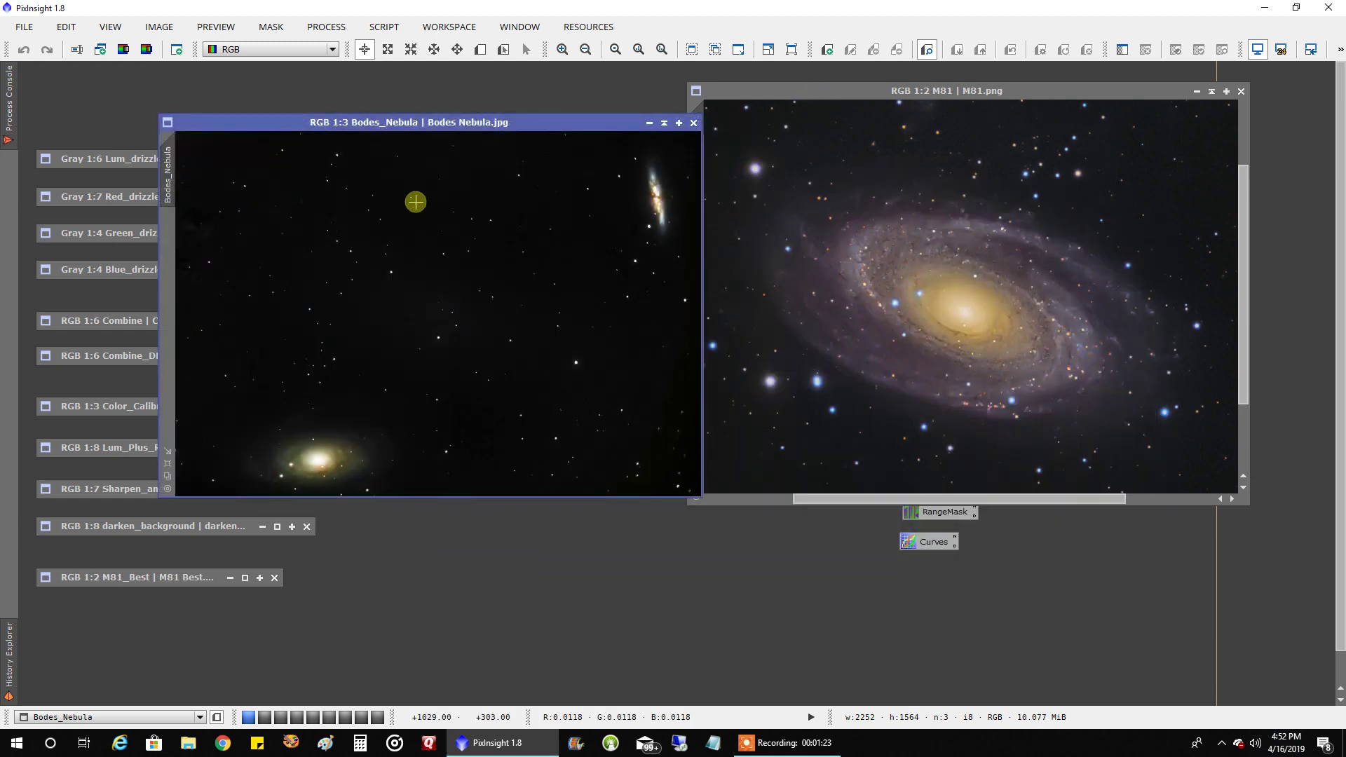
pyautogui.scroll(2, 289, 175)
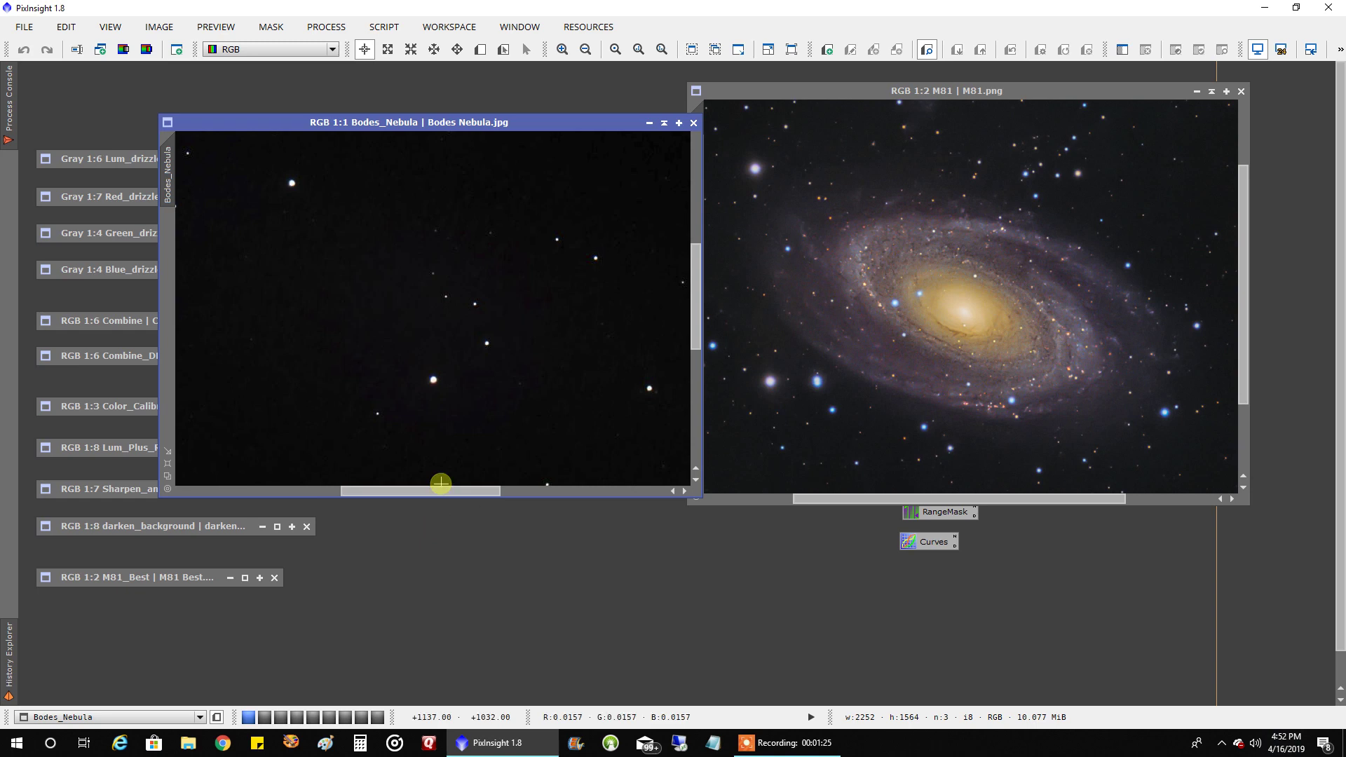
pyautogui.moveTo(440, 499); pyautogui.dragTo(253, 491)
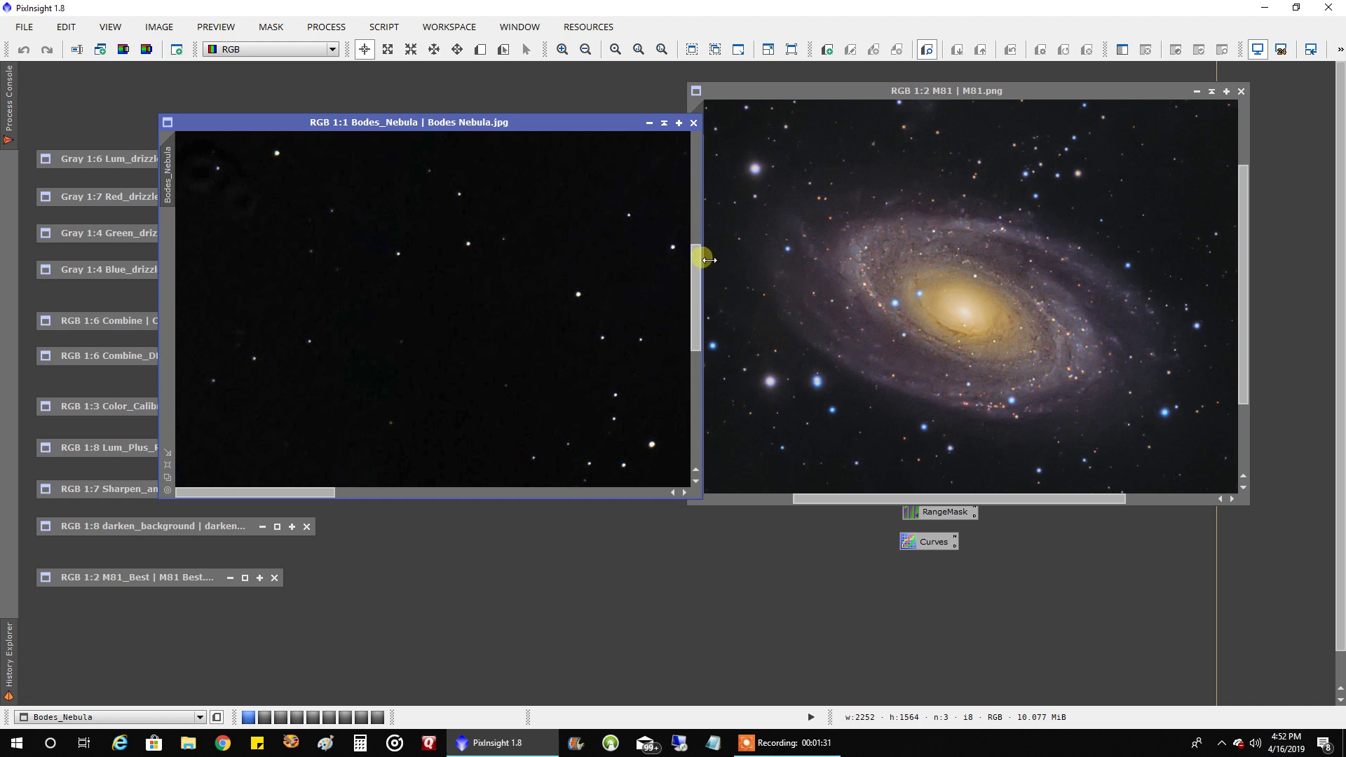
pyautogui.moveTo(694, 259); pyautogui.dragTo(696, 371)
pyautogui.moveTo(296, 491); pyautogui.dragTo(351, 491)
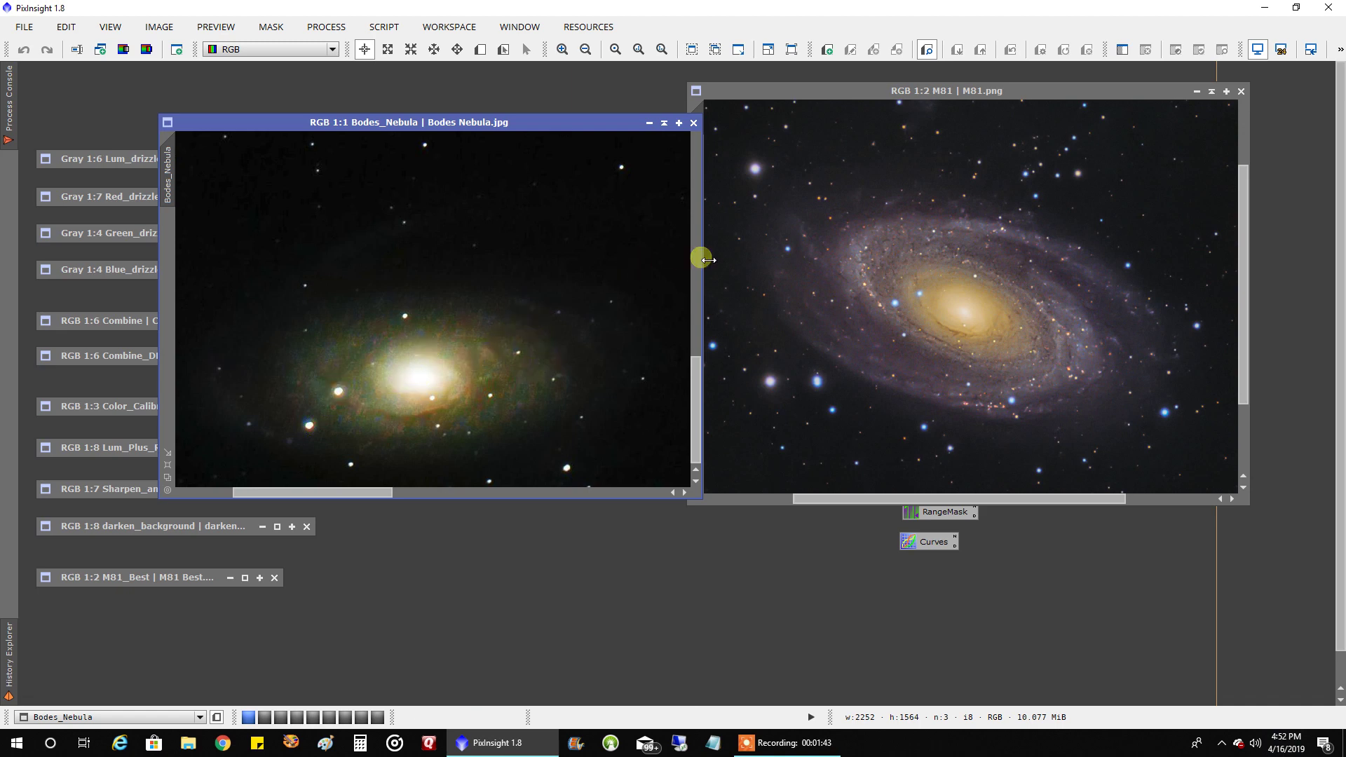
# - Zoom Bodes_Nebula back to 1:3 and line its top up with M81.png
pyautogui.moveTo(597, 123); pyautogui.dragTo(550, 86)
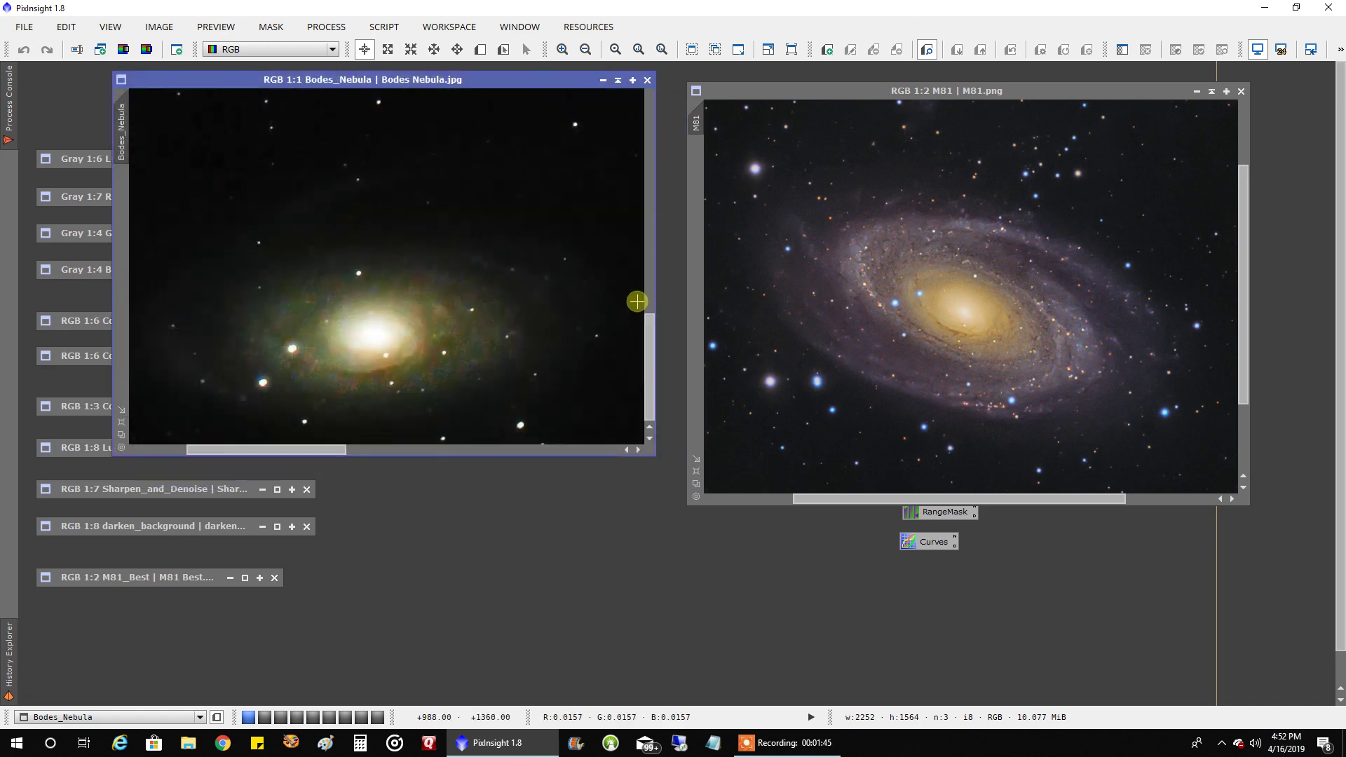
pyautogui.moveTo(646, 317); pyautogui.dragTo(611, 346)
pyautogui.scroll(-2, 604, 349)
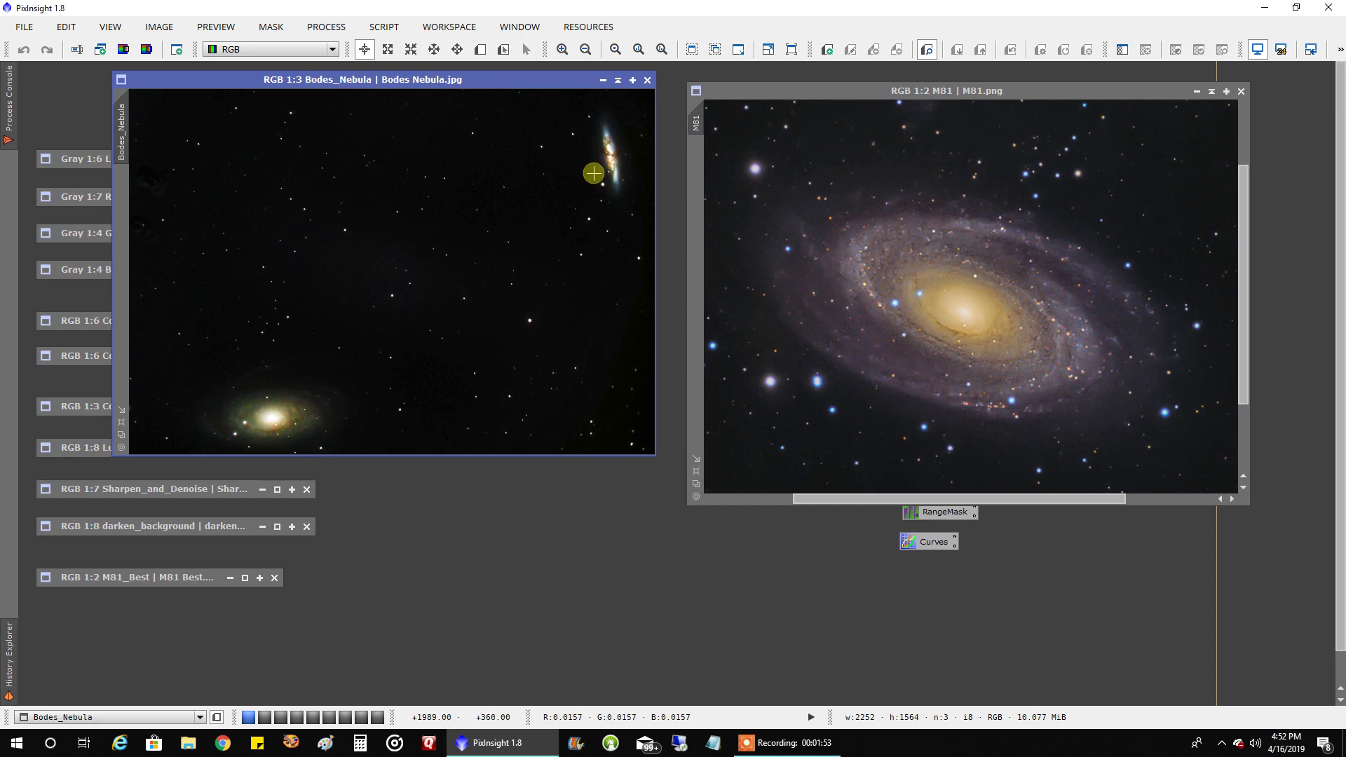
pyautogui.moveTo(559, 81); pyautogui.dragTo(567, 92)
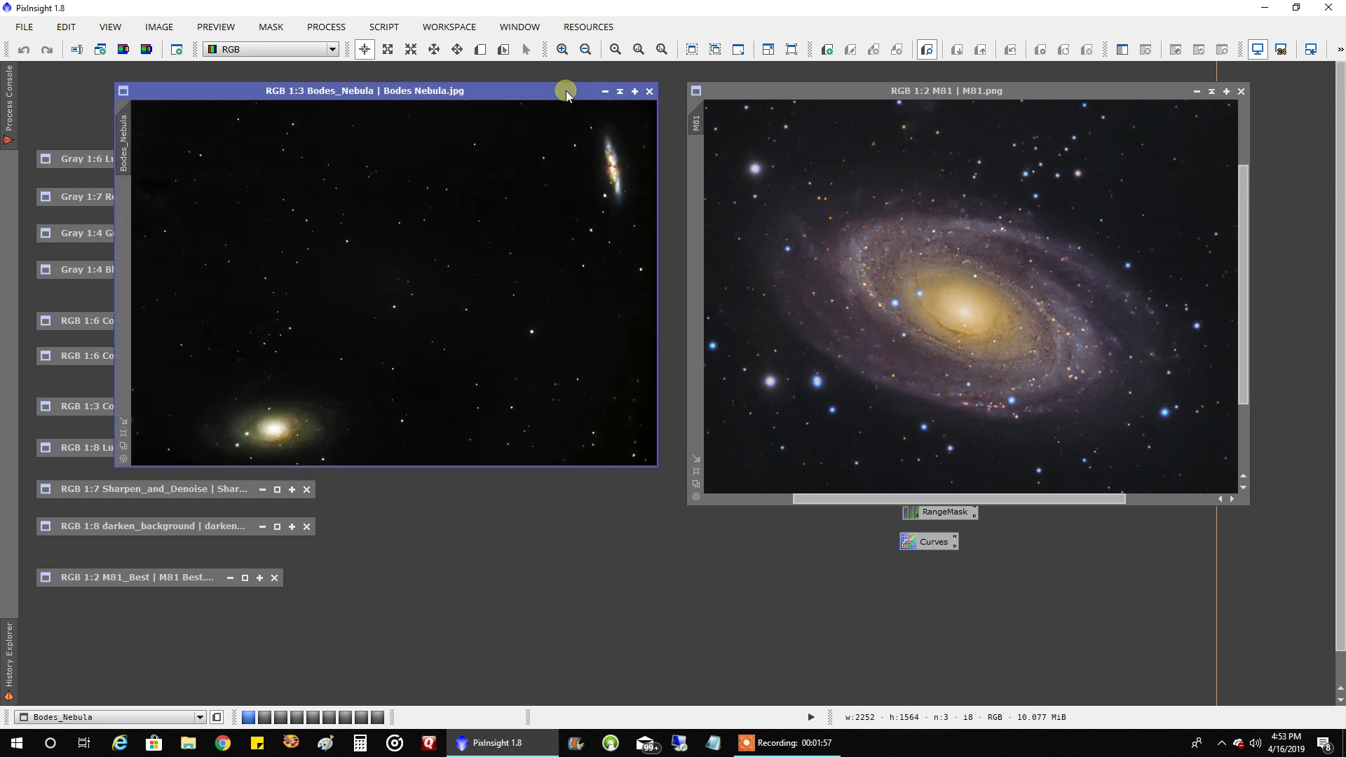